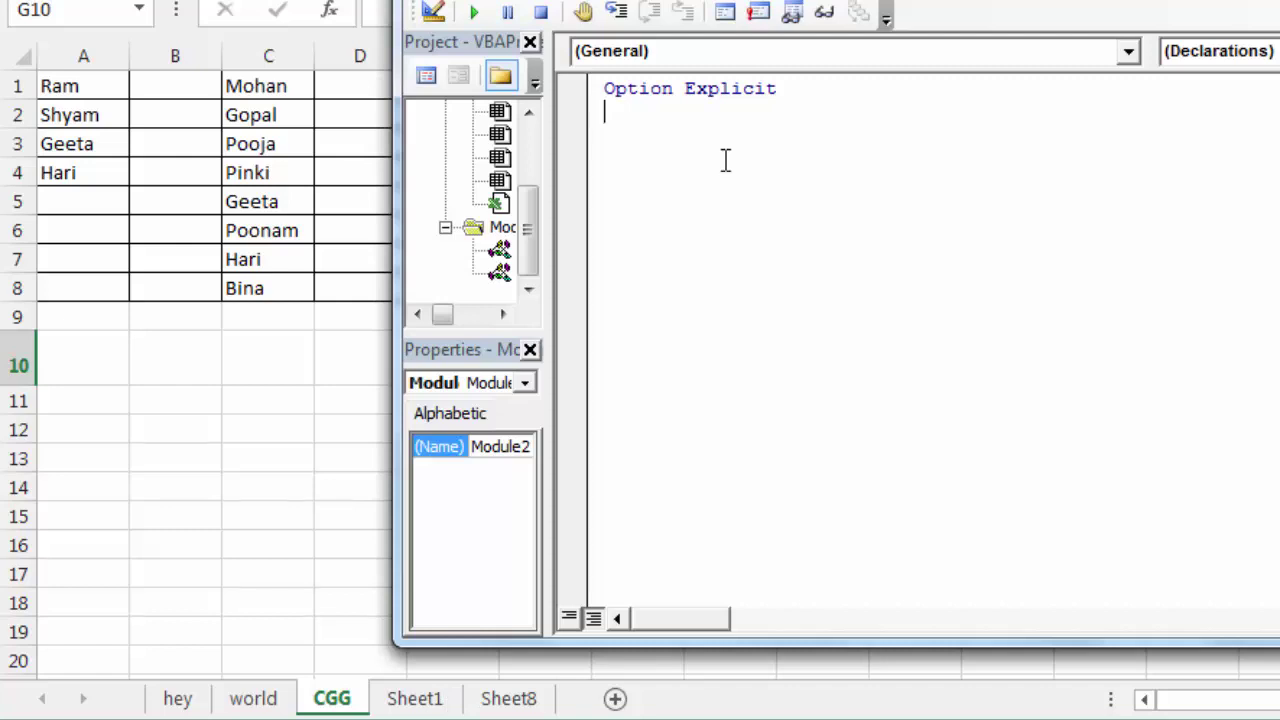
Begin Sub createsheet() and declare the array createsheet(3) As String
text(sub)
text( createsheet())
key(Return)
key(Return)
key(Return)
key(Return)
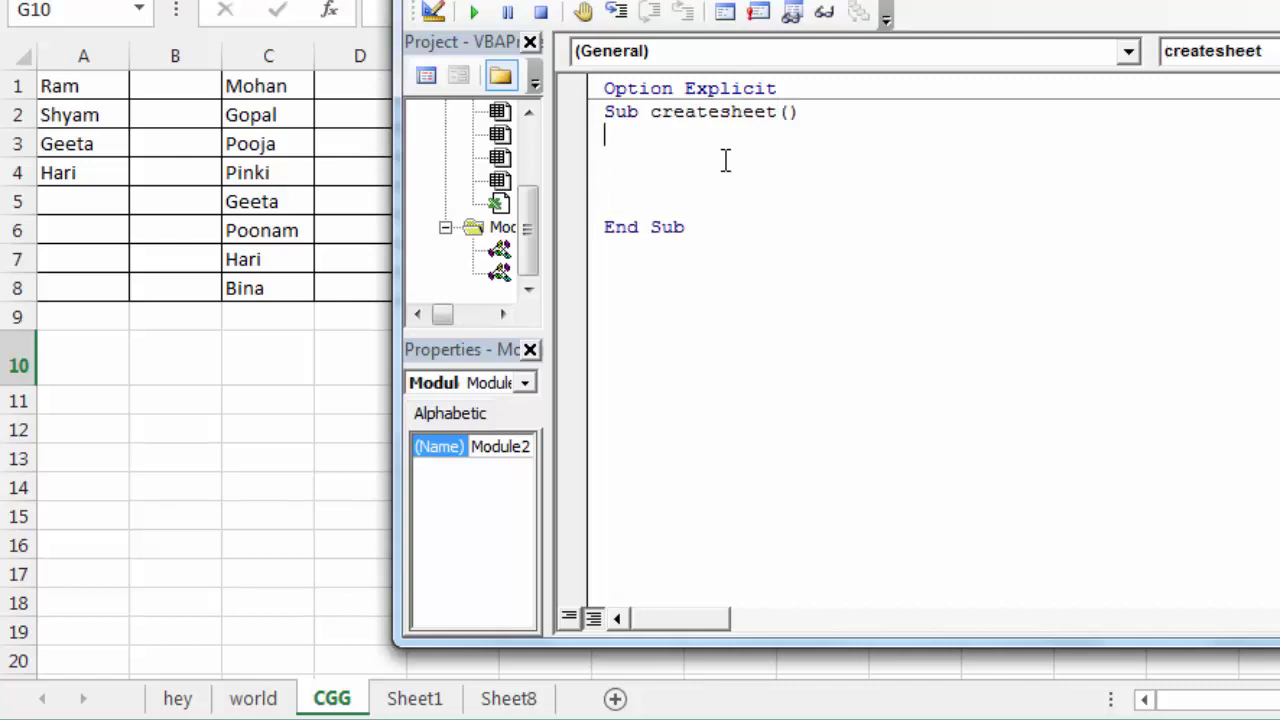
text(dum)
key(BackSpace)
key(BackSpace)
text(im )
text(createsheet(4))
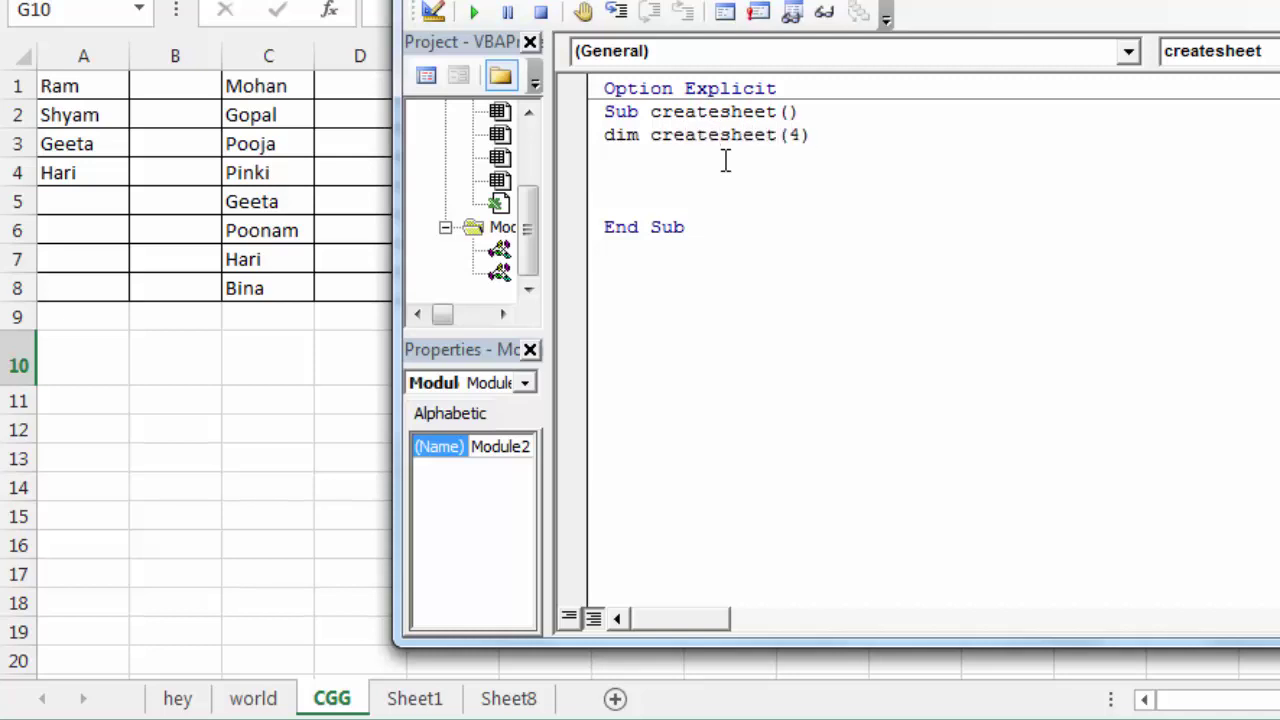
key(BackSpace)
key(BackSpace)
text(3)
text())
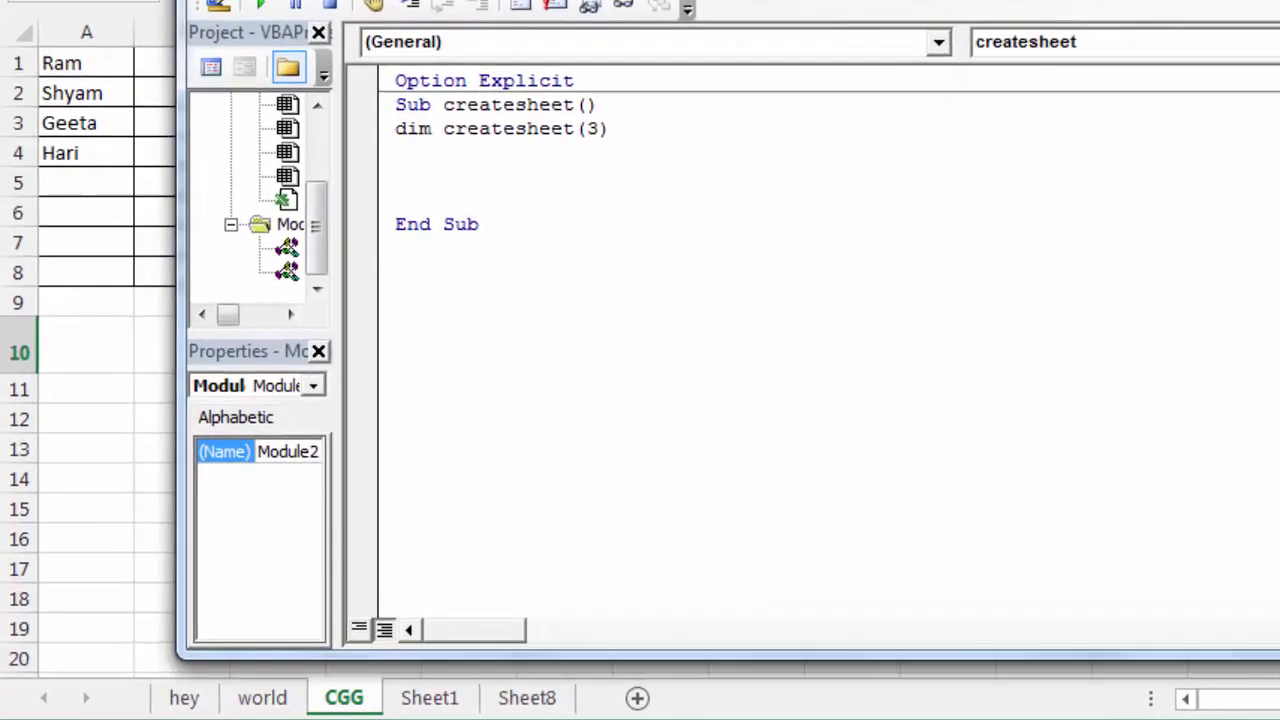
text( as st)
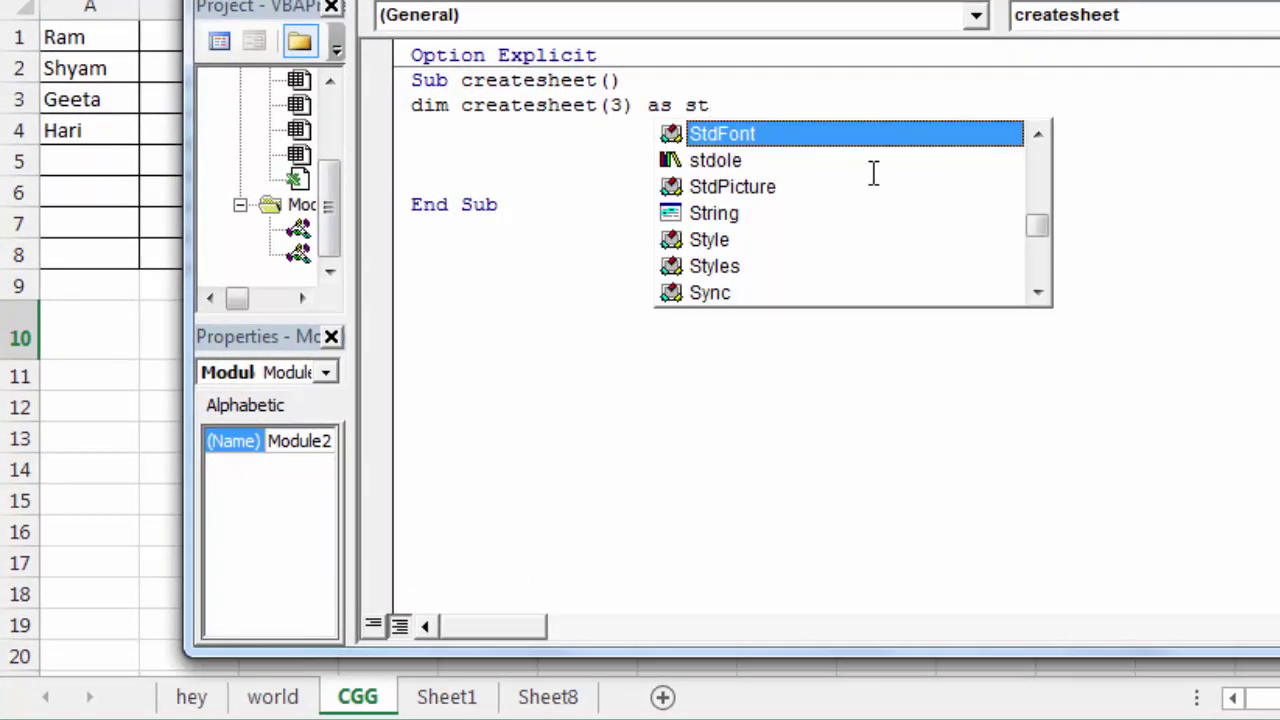
text(ring)
key(Return)
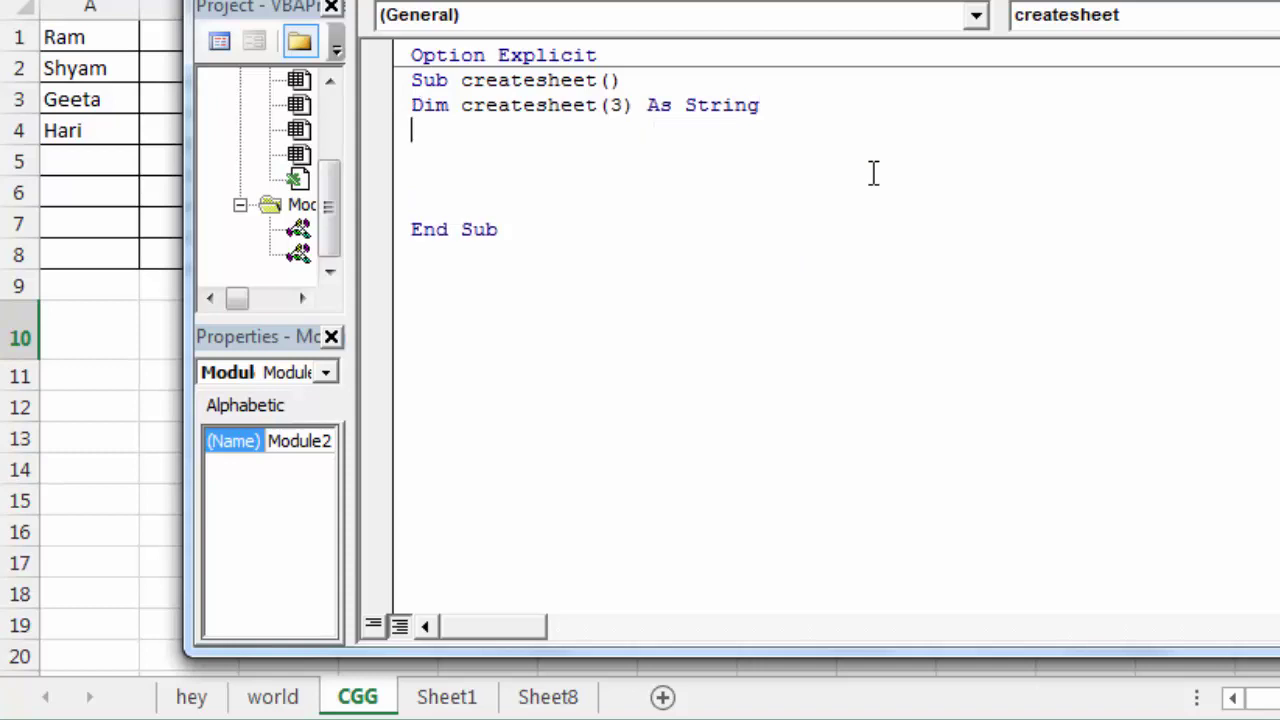
Declare x As Long and open a For x = 0 To 3 loop
text(dim x as )
text(long)
key(Return)
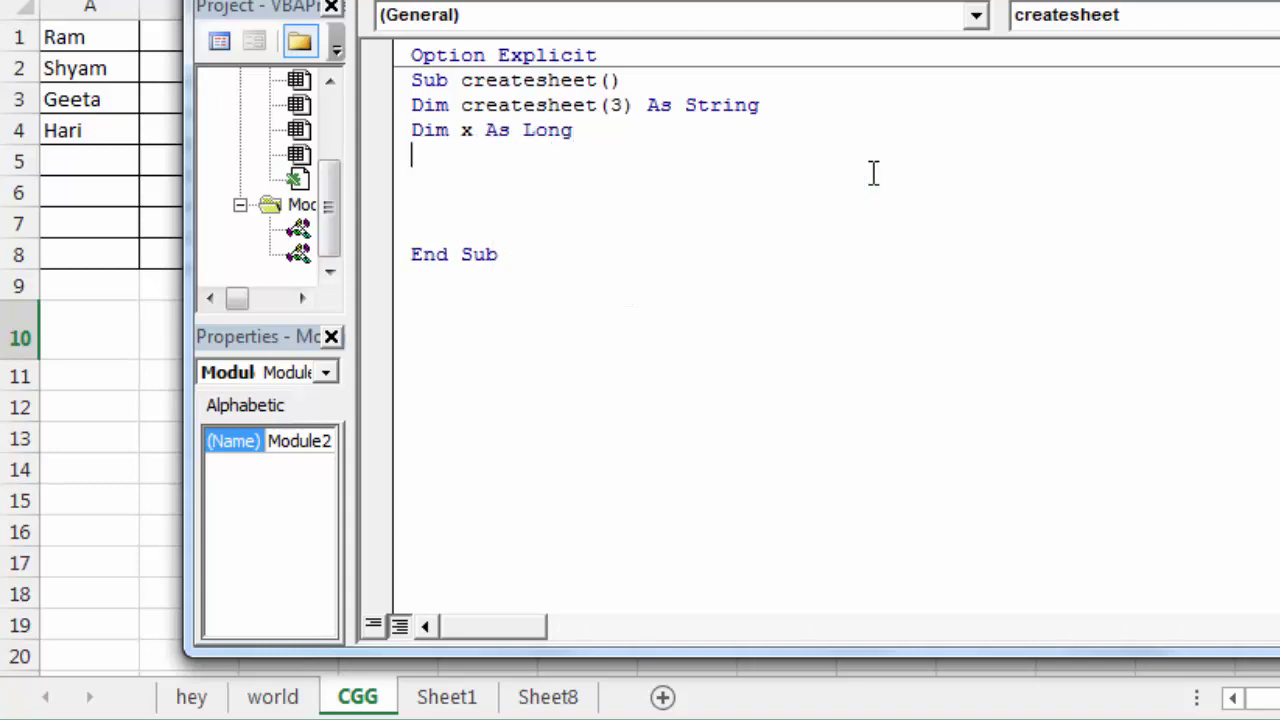
key(Return)
text(form])
key(BackSpace)
key(BackSpace)
text(x = 0 to 3)
key(Return)
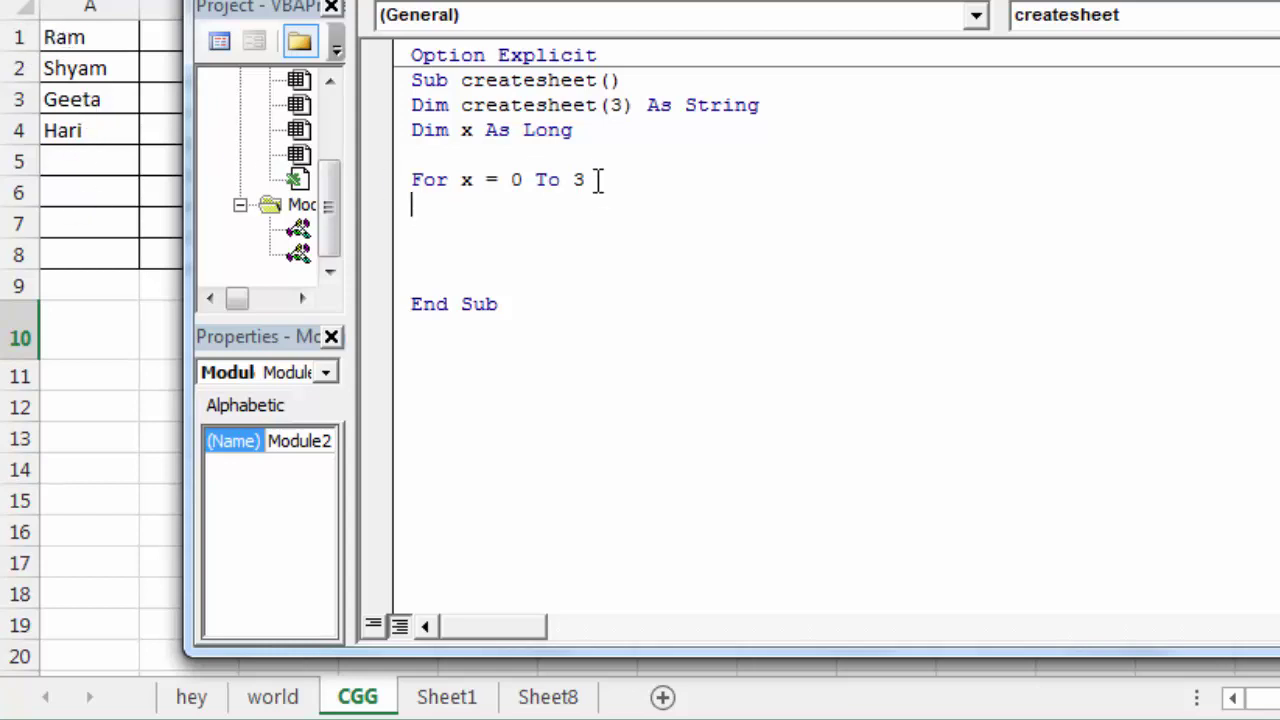
Change the loop limit to nrow and add nrow As Long to the Dim x line
key(BackSpace)
text(nrow)
click(592, 128)
text(, nrow as long)
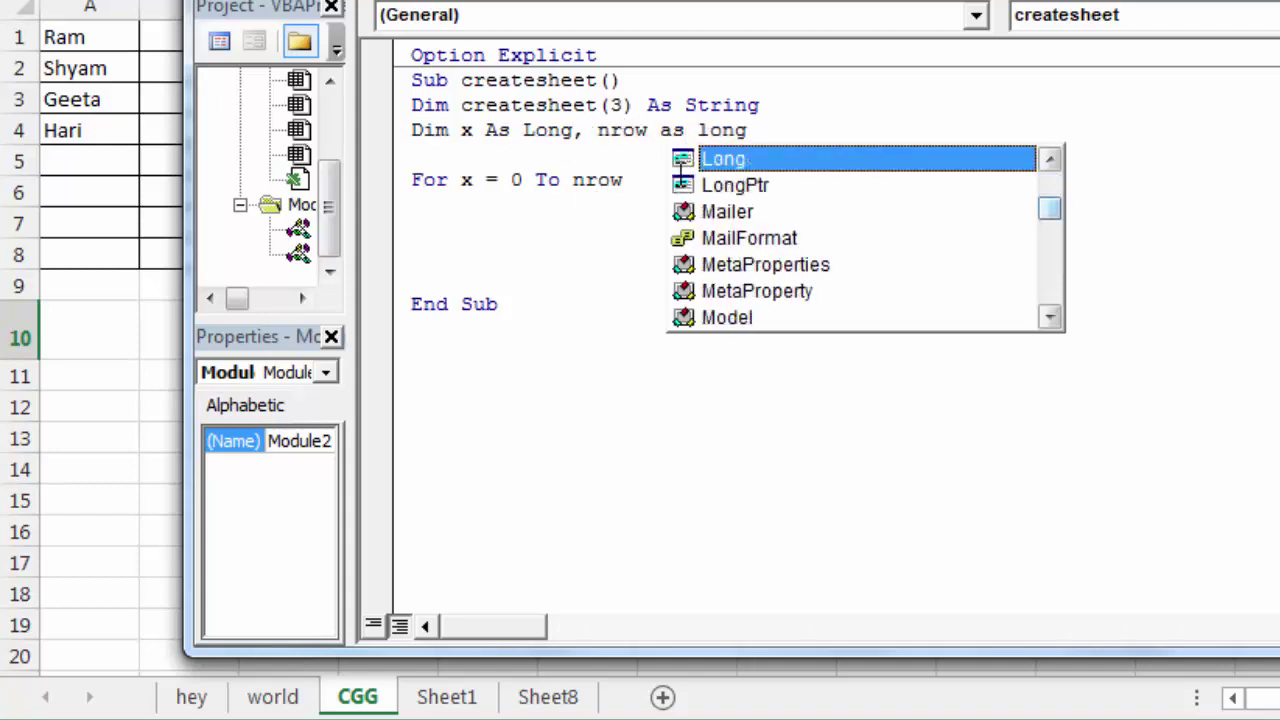
click(623, 186)
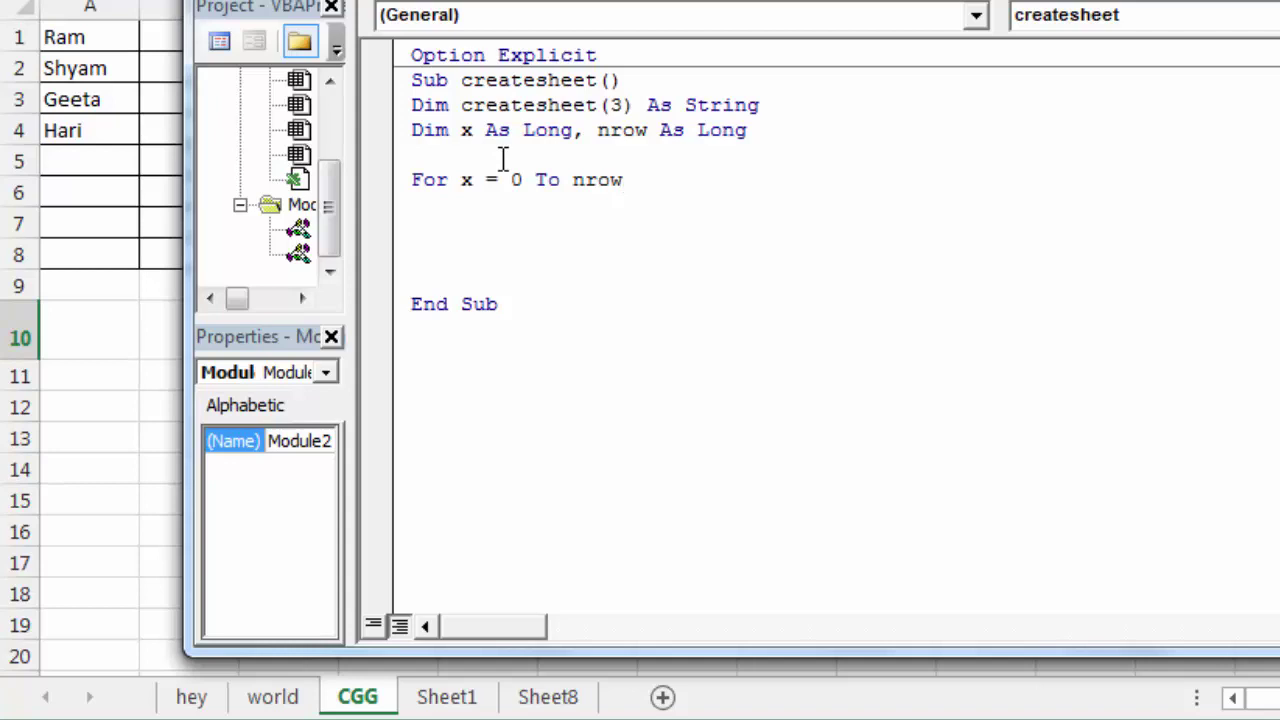
Above the For loop, add nrow = Range("a50").End(exup).Row - 1
click(640, 161)
text(nrow = )
text(range)
text(()
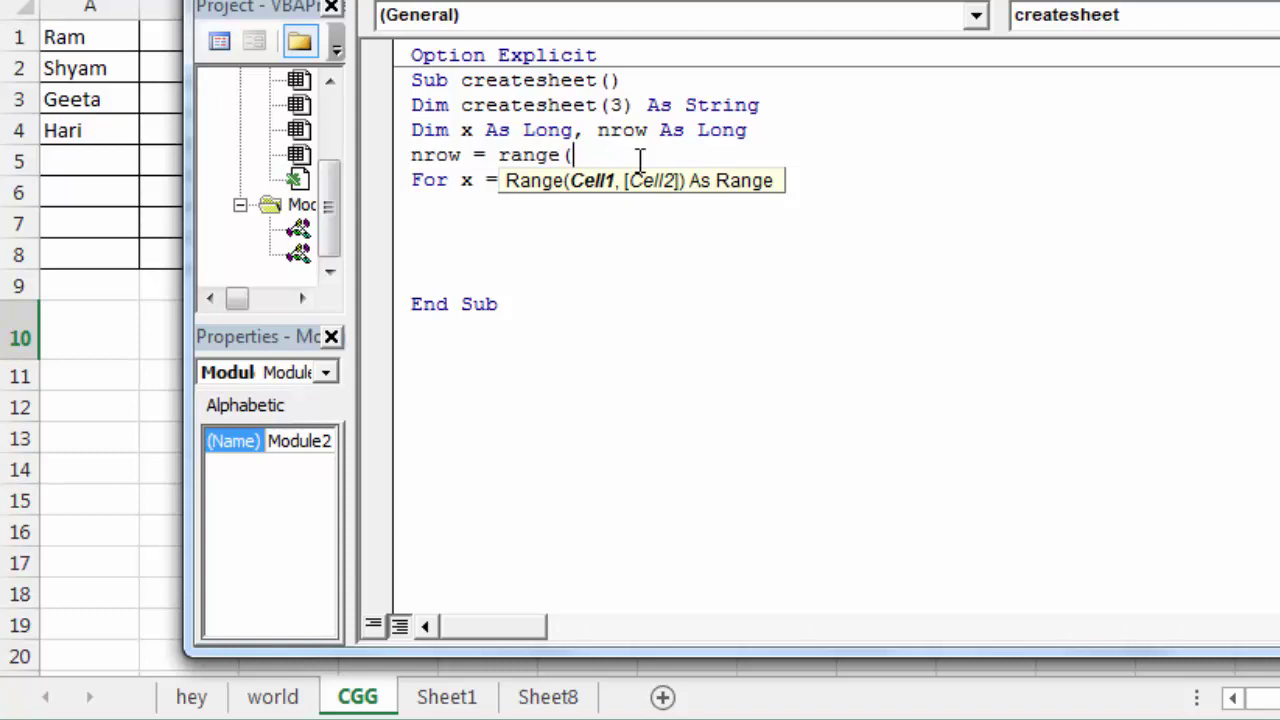
text(")
text(a50)
text(").)
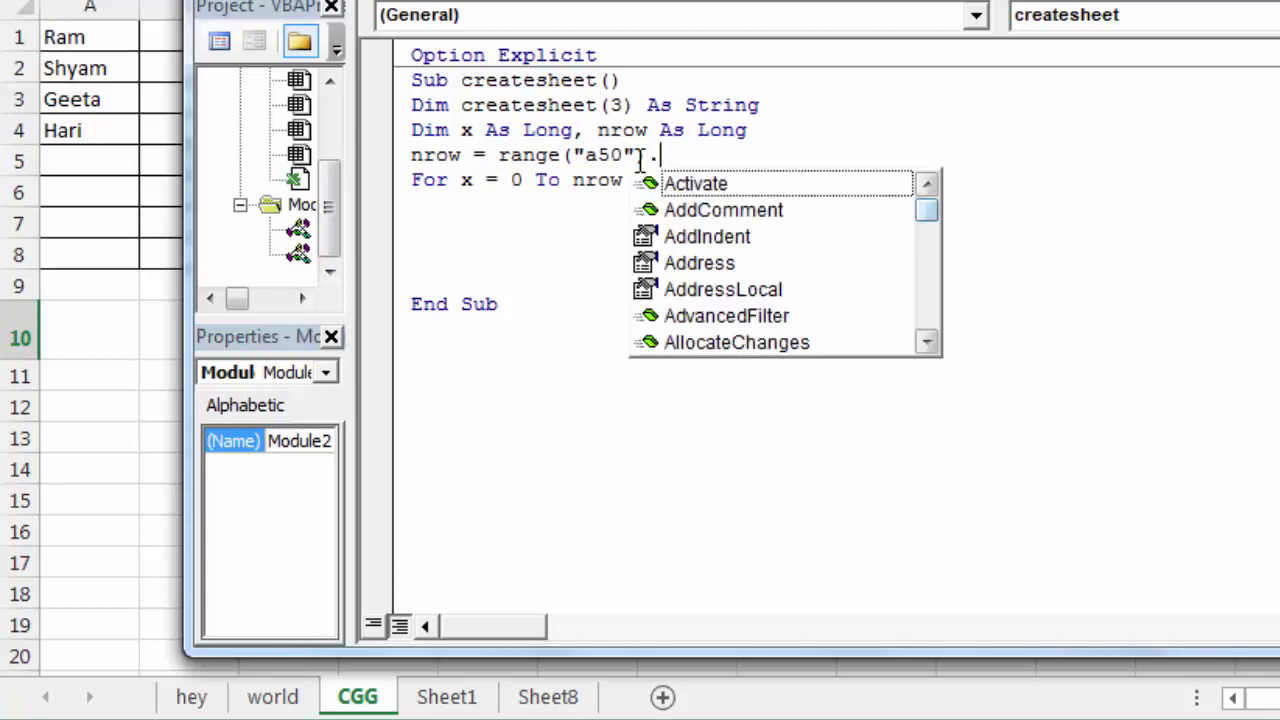
text(end(exup))
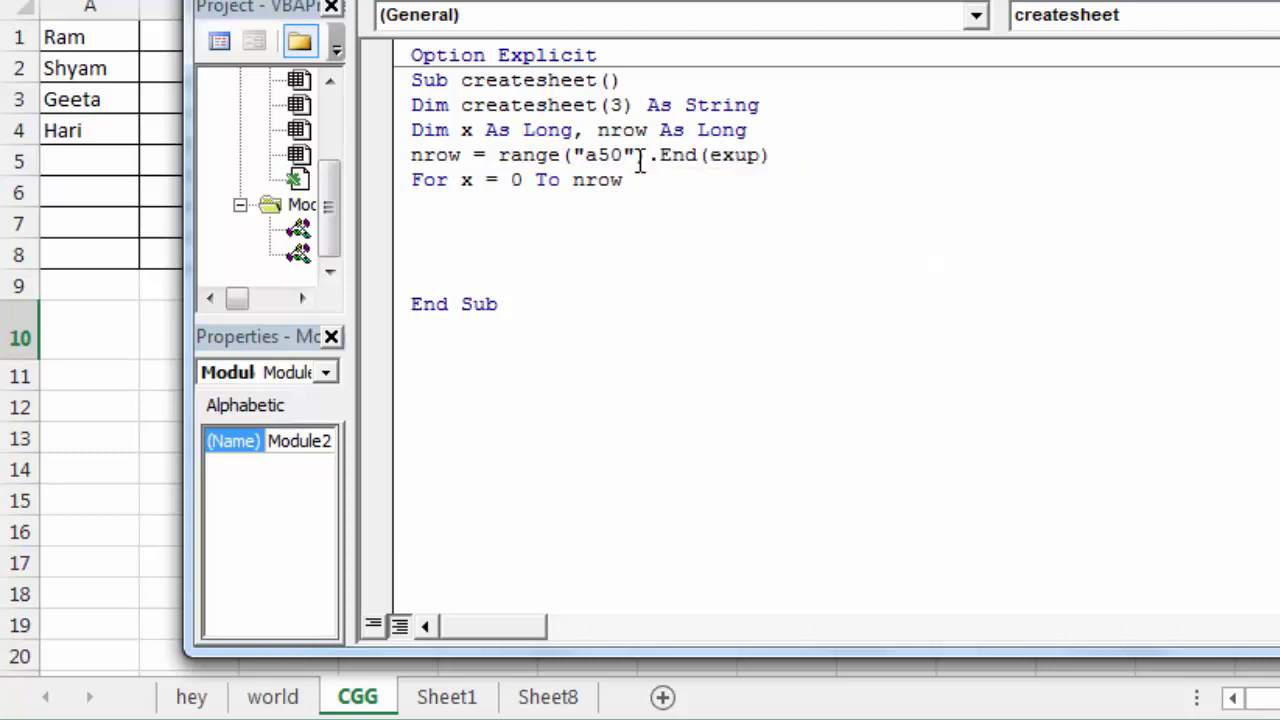
text(.row)
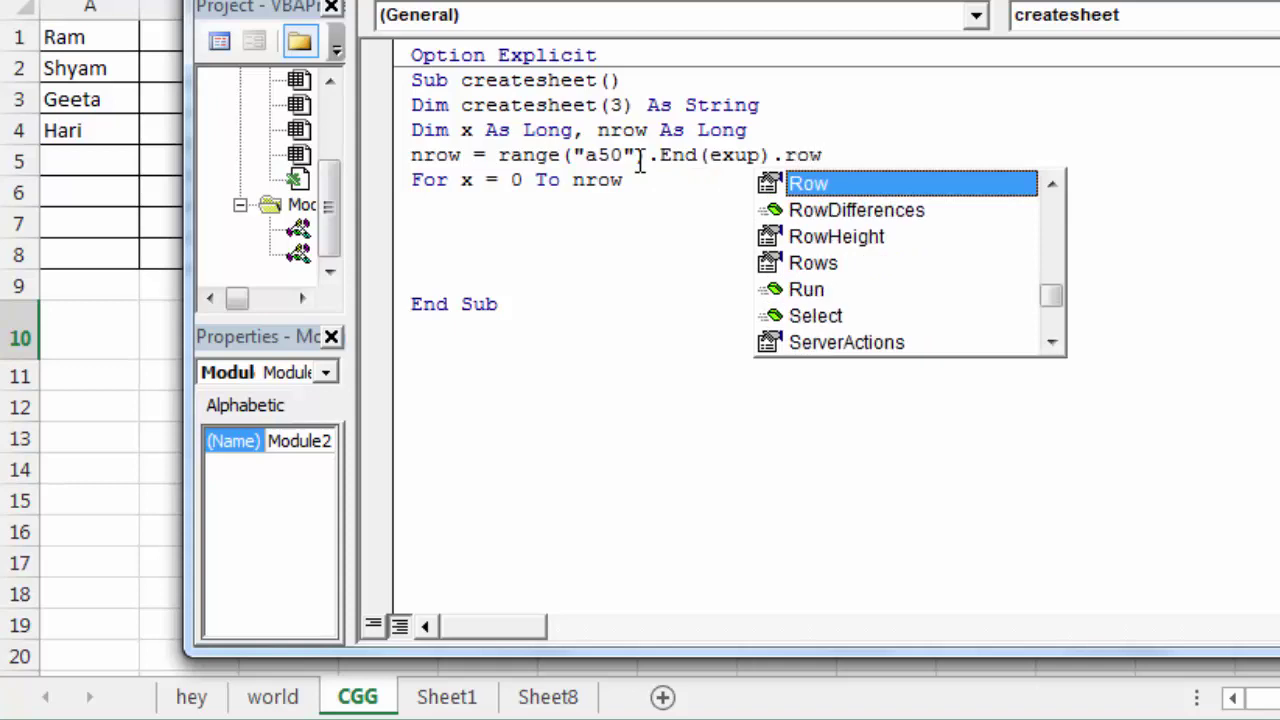
text(-)
text(1)
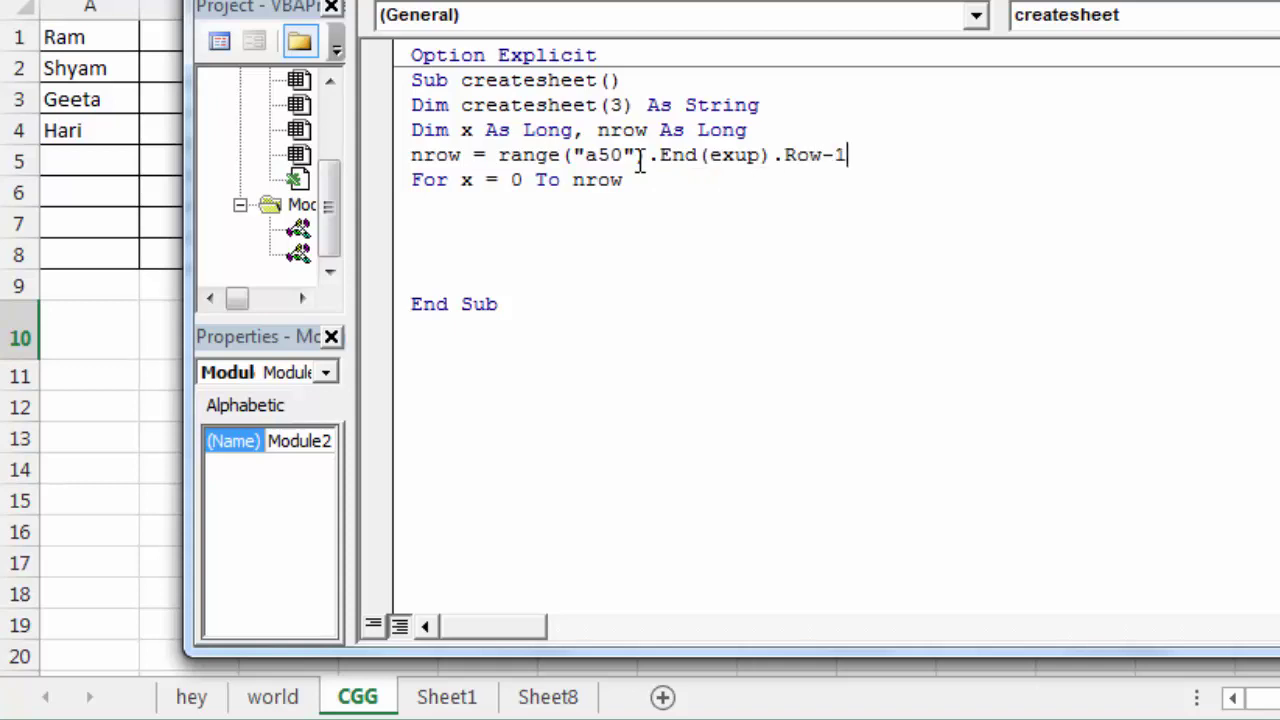
key(Return)
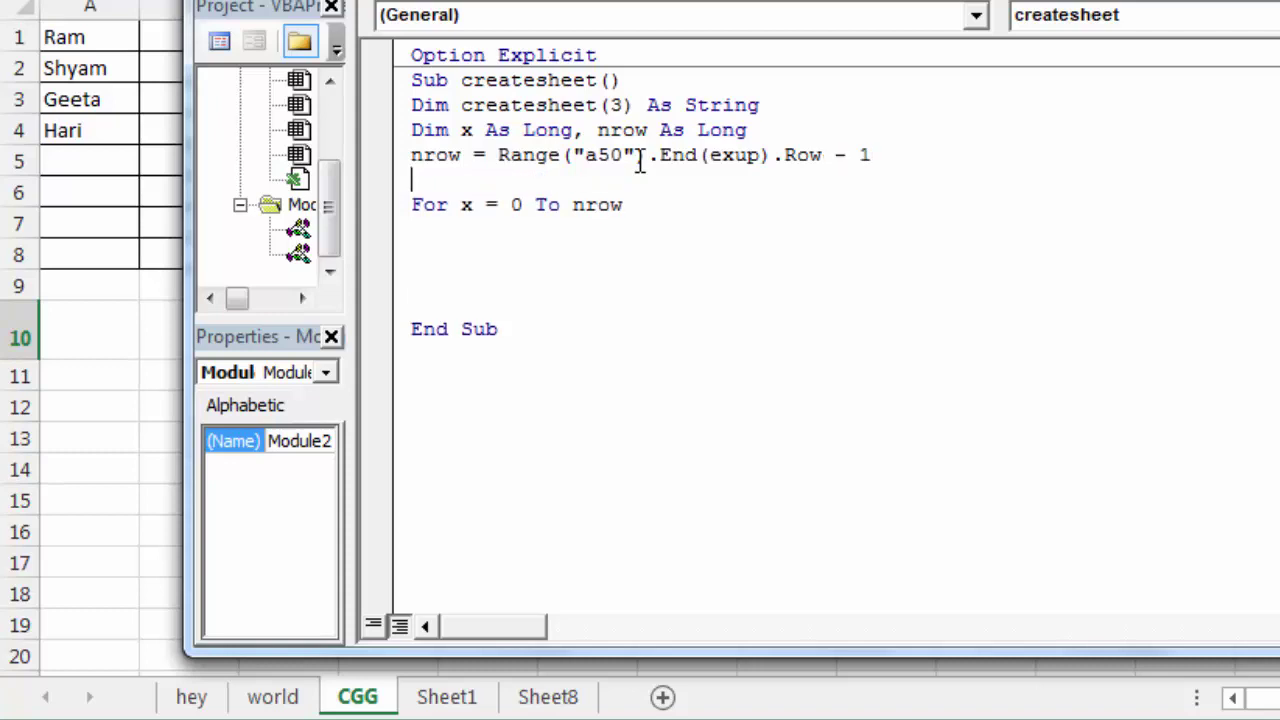
Inside the loop, assign createsheet(x) = Range("a" & x + 1).Value on an indented line
key(Down)
key(Down)
key(Tab)
text(createsheet)
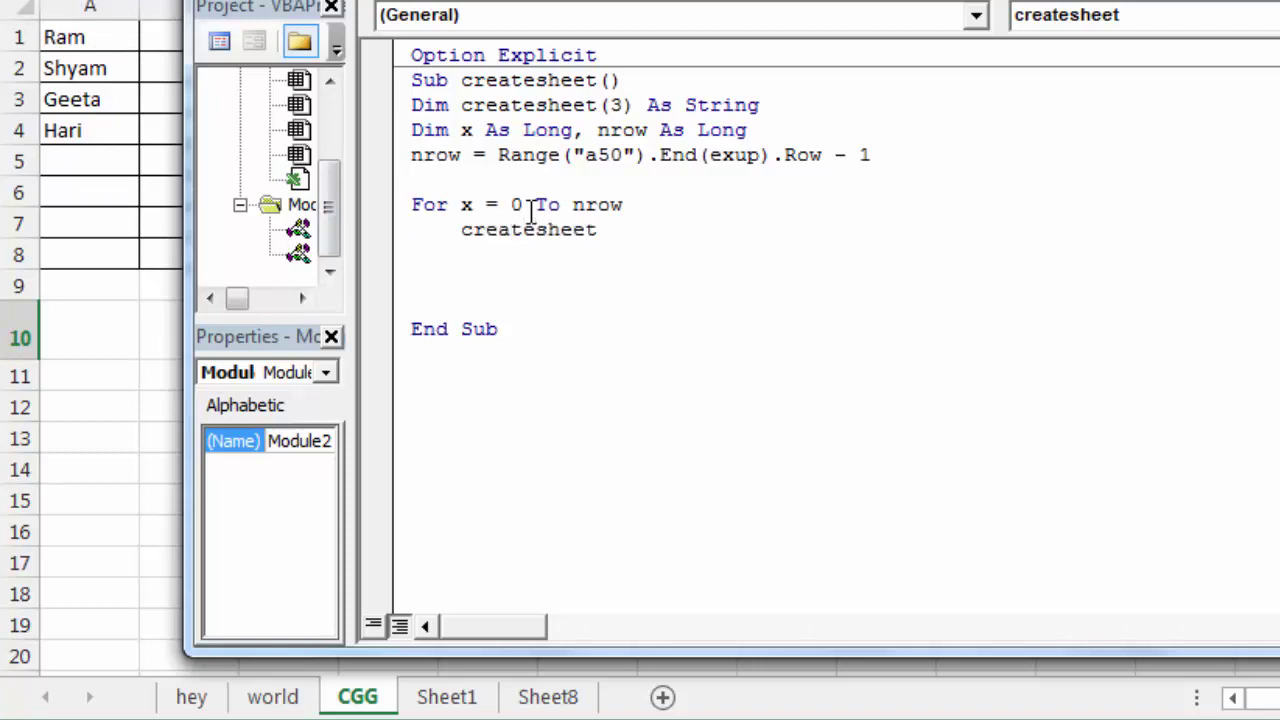
text((x)
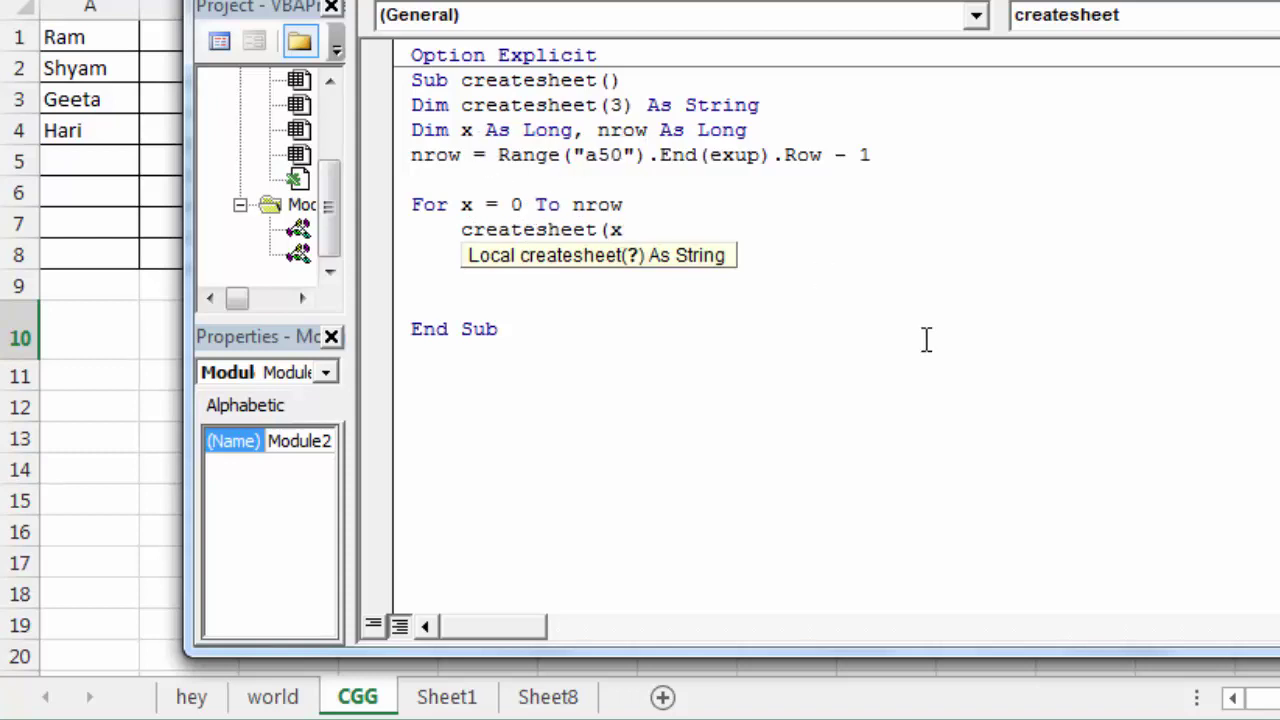
text())
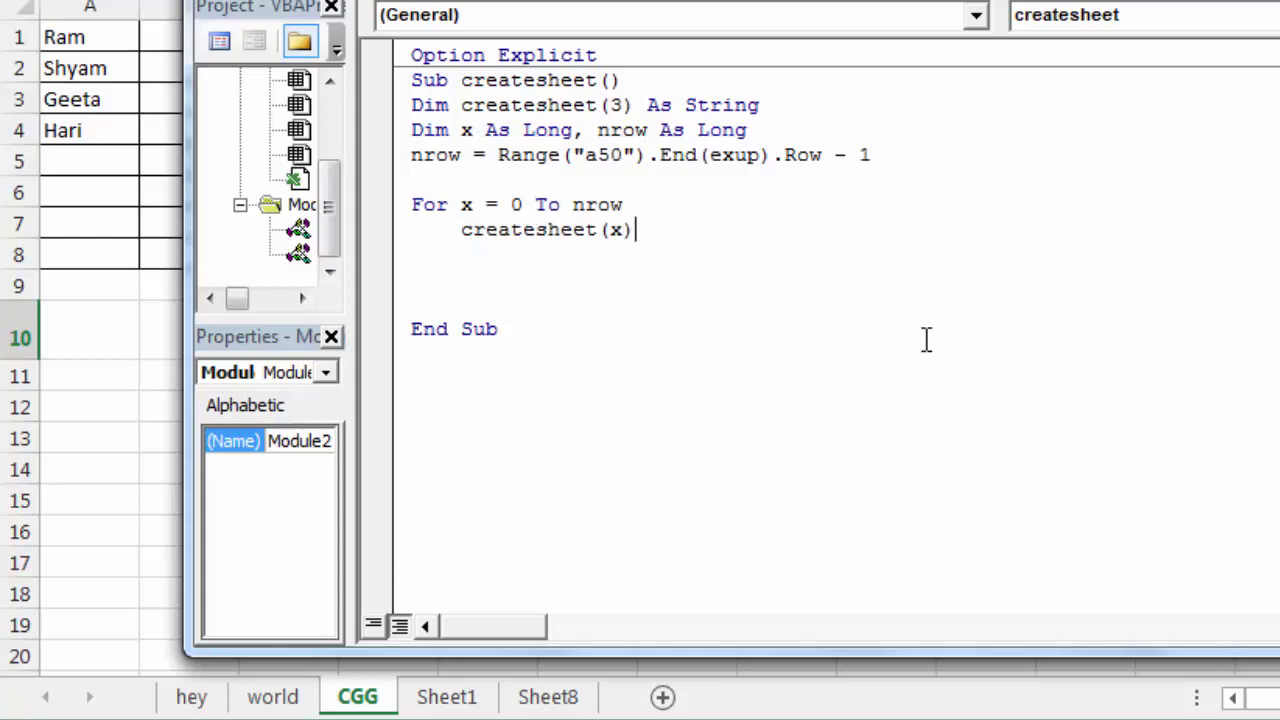
text( = range()
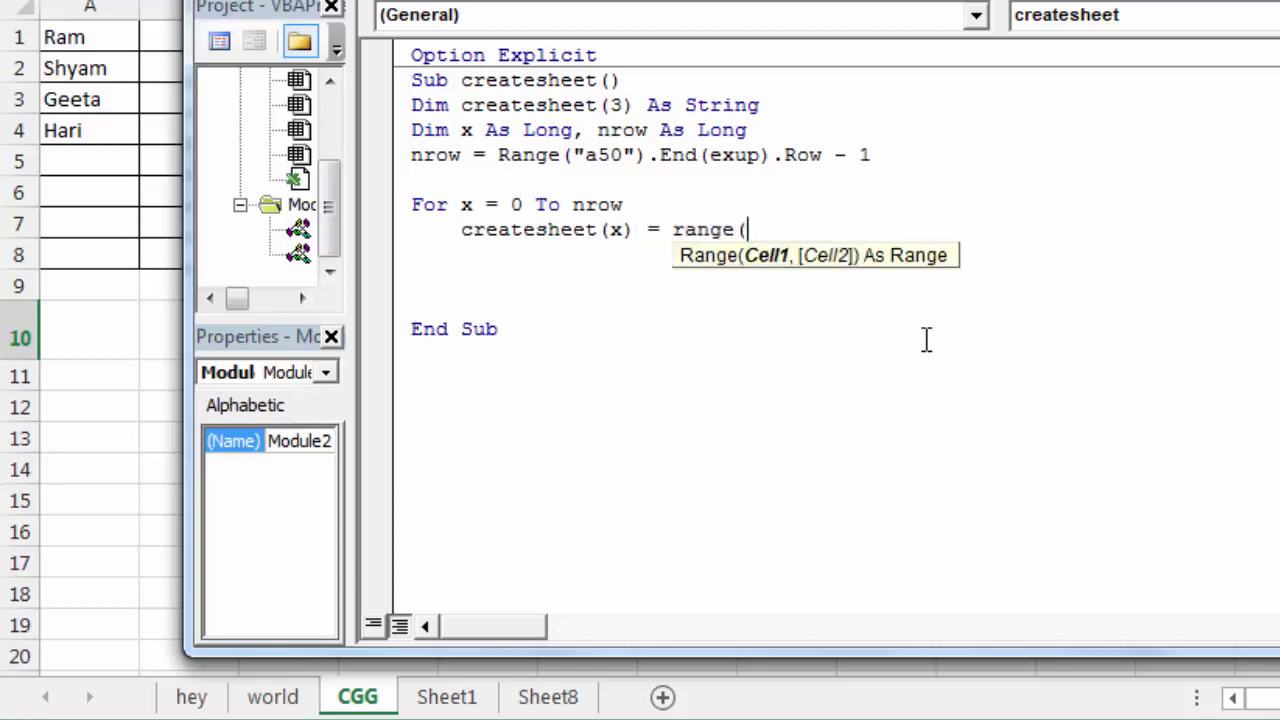
text(")
text(a" &)
text( x)
text(+)
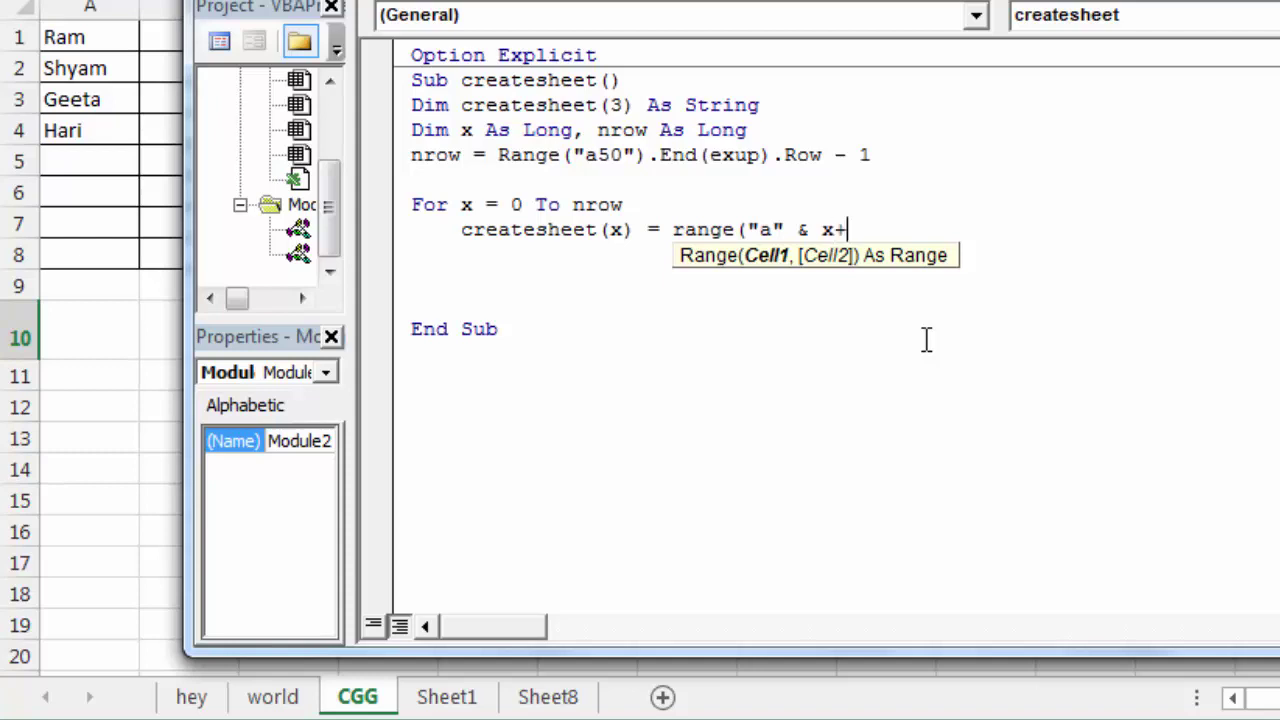
text(1)
text().value)
key(Return)
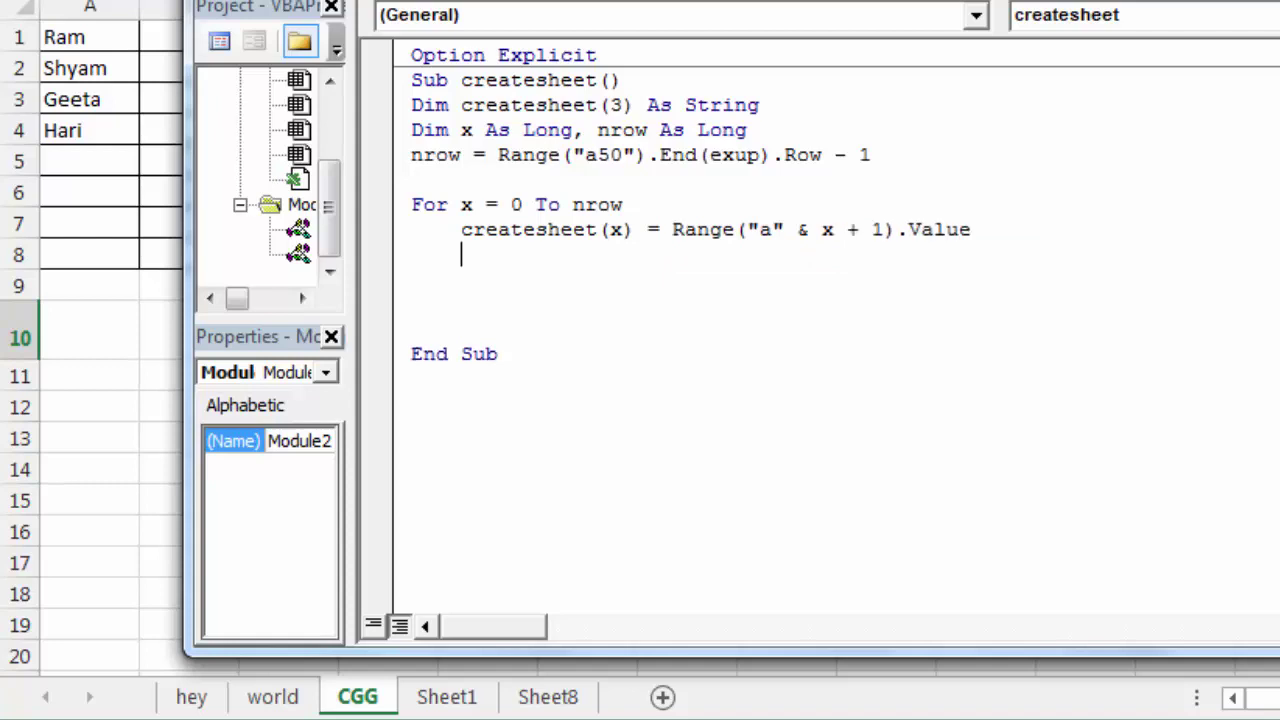
Close the loop with Next x
key(Return)
text(Nest)
key(BackSpace)
key(BackSpace)
text(xt x)
click(710, 200)
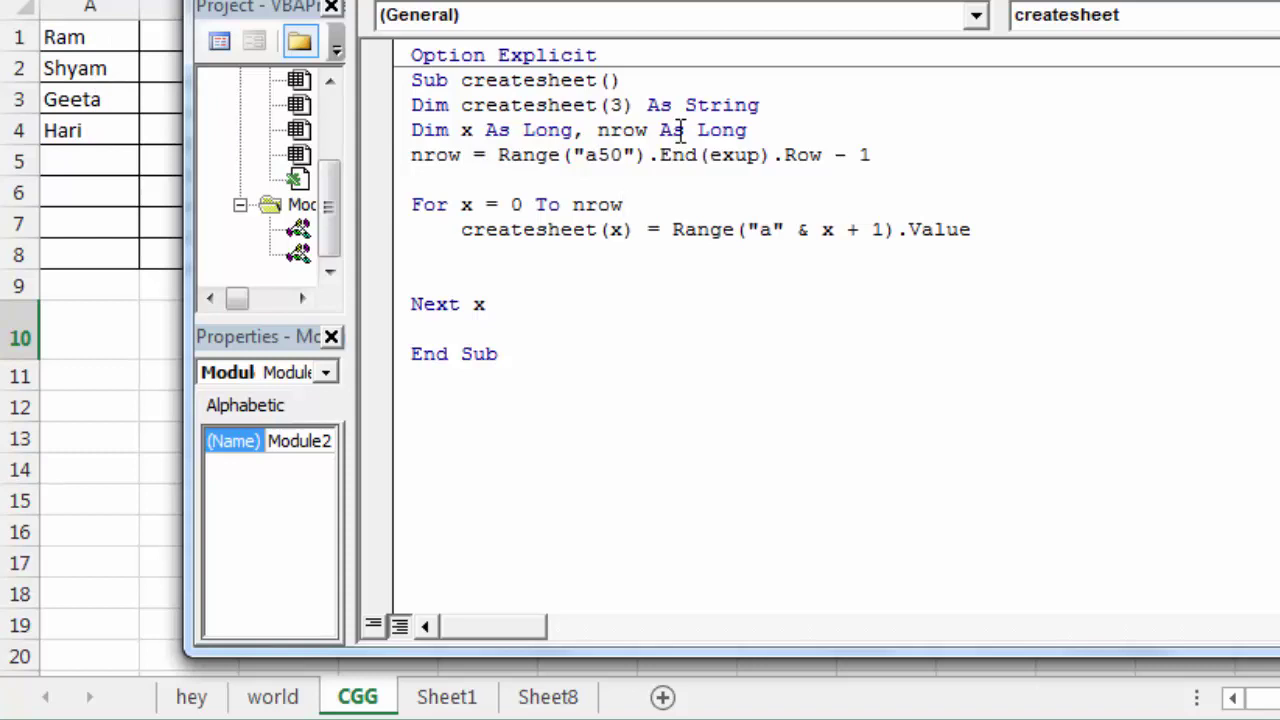
Add the loop lines Sheets.ass after:=Sheets("sheet1") and ActiveSheet.Name = createsheet(x)
click(467, 256)
text(sheets.ass)
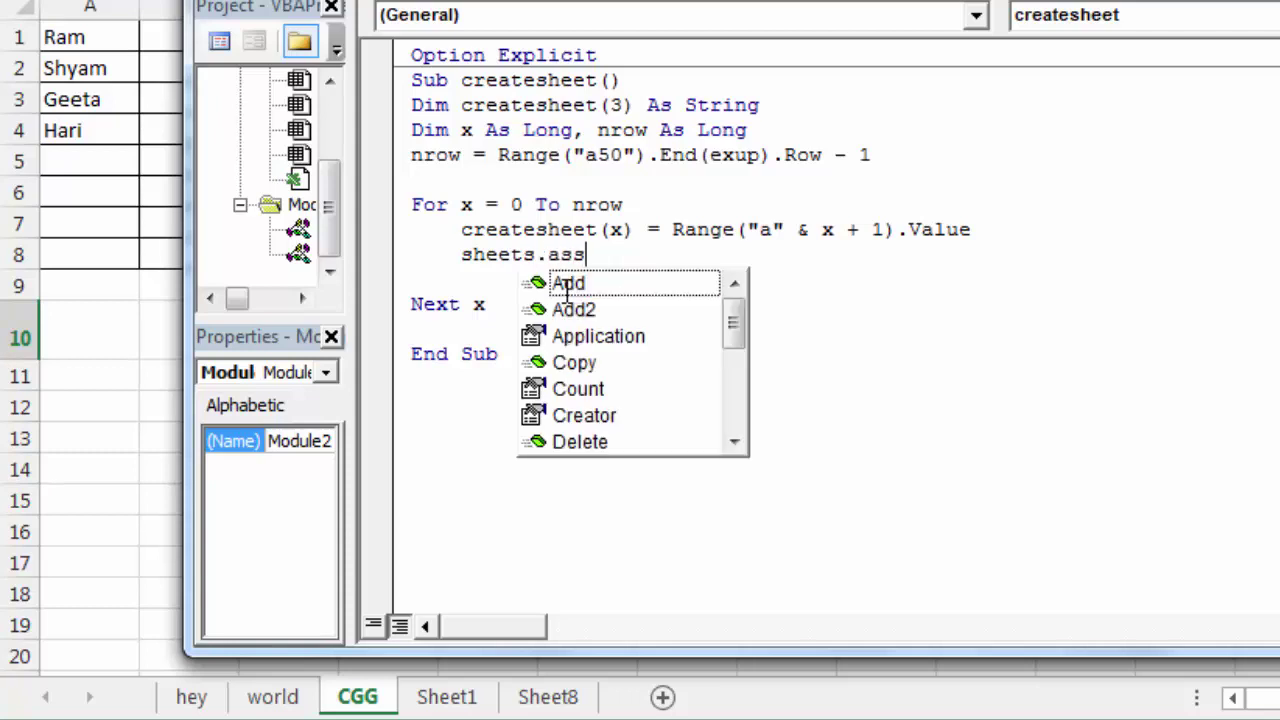
text( after)
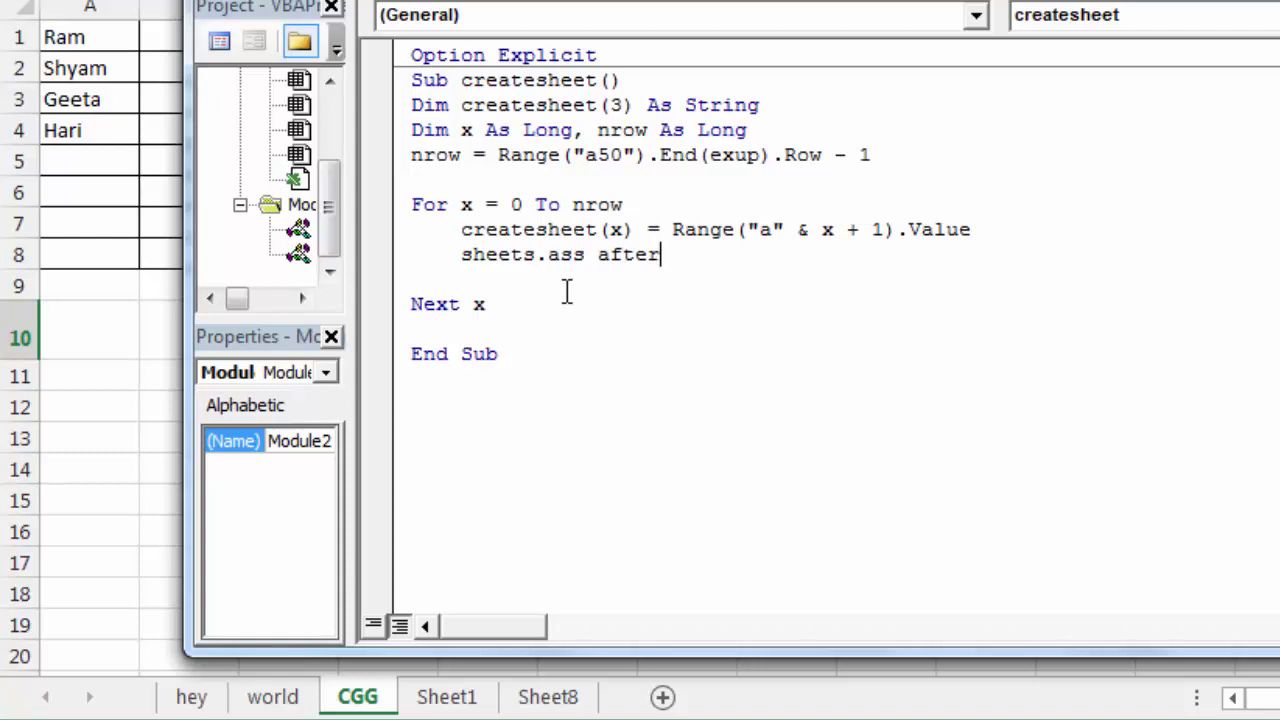
text(:)
text(=)
text(sheets()
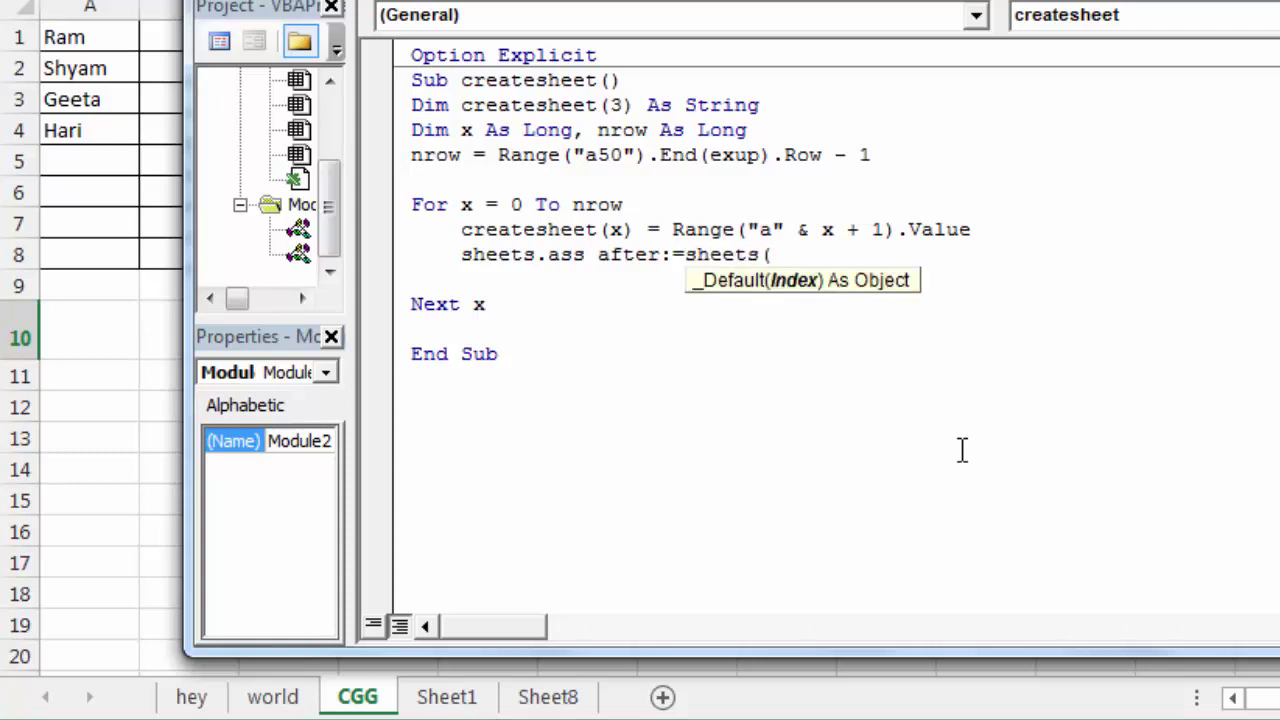
text("sheet)
text(1)
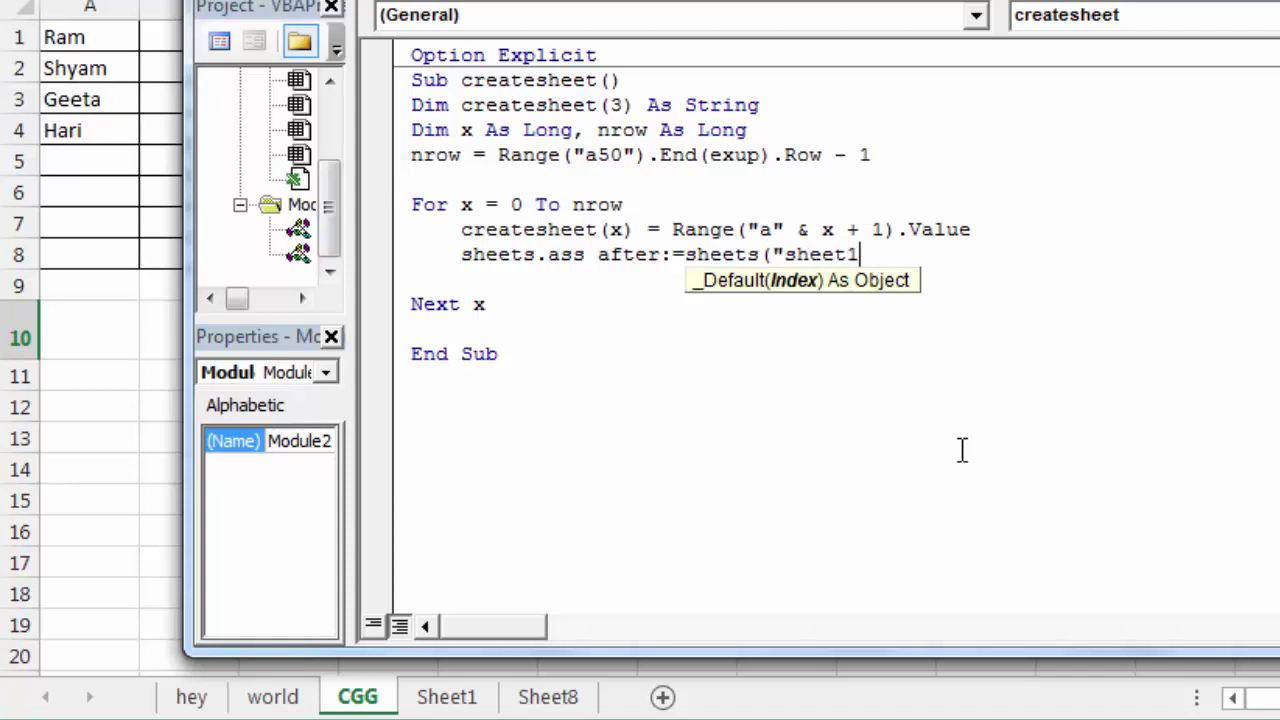
text("))
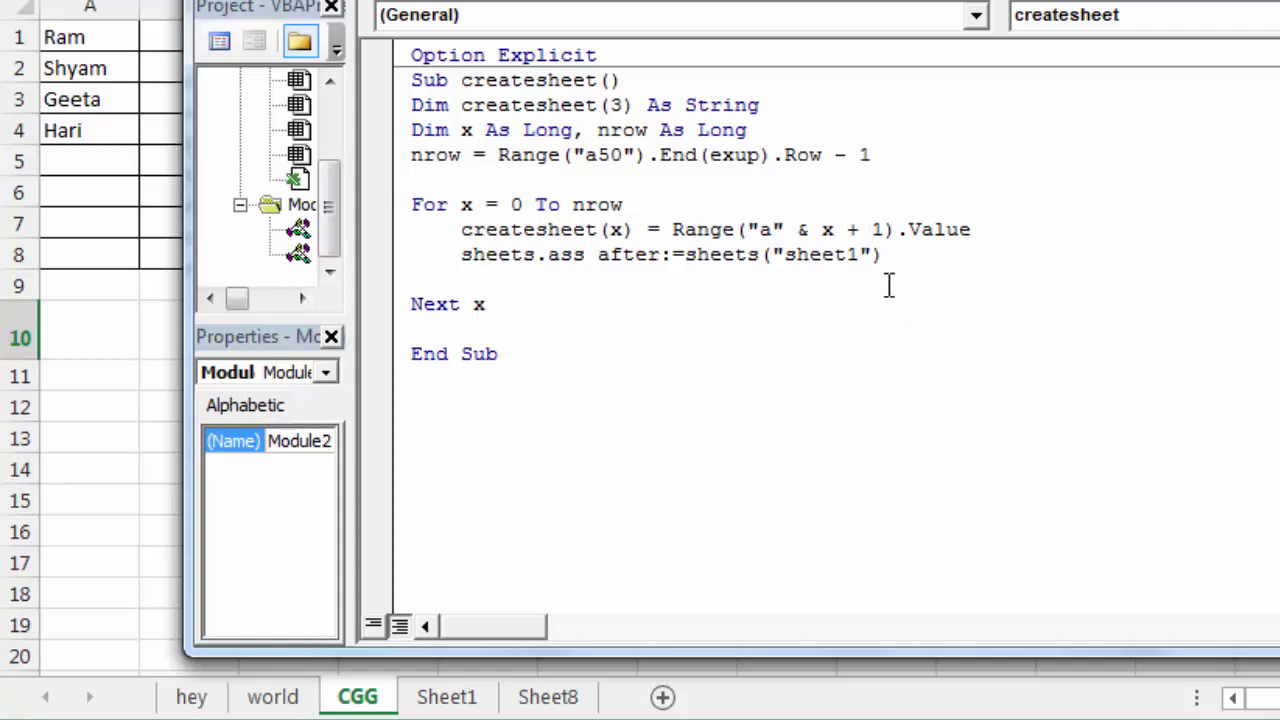
key(Return)
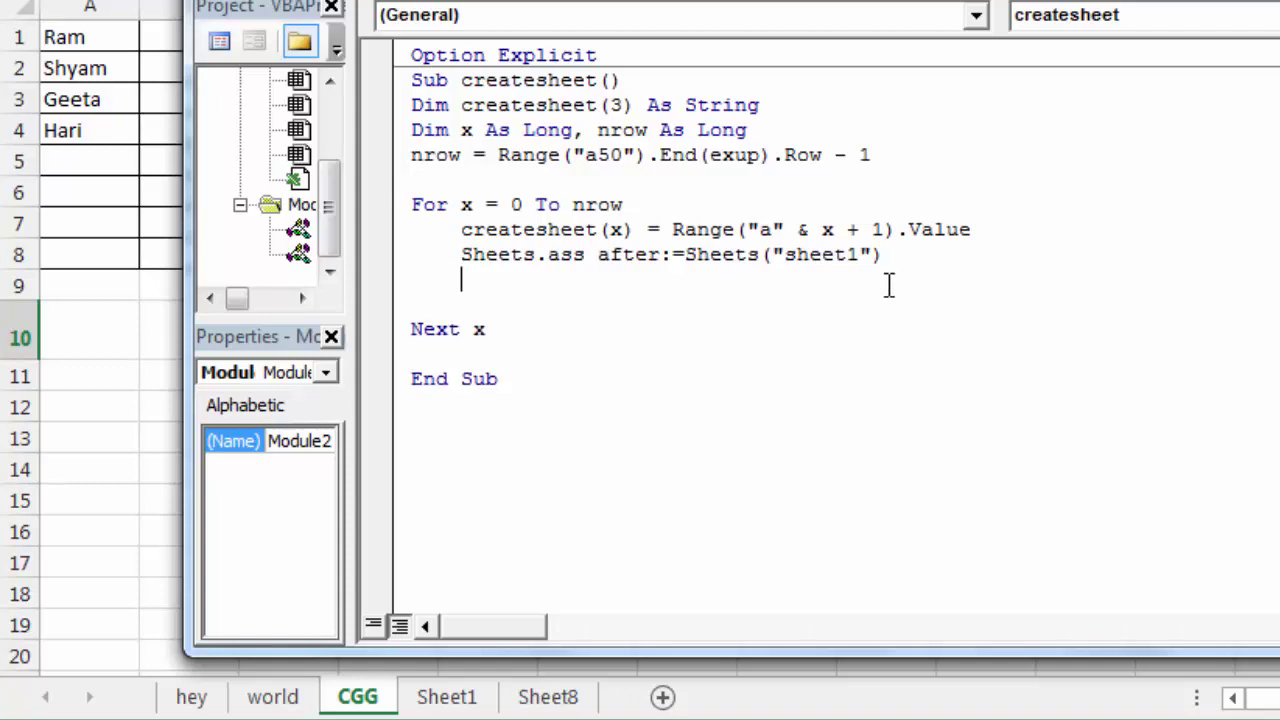
text(activesheet.name)
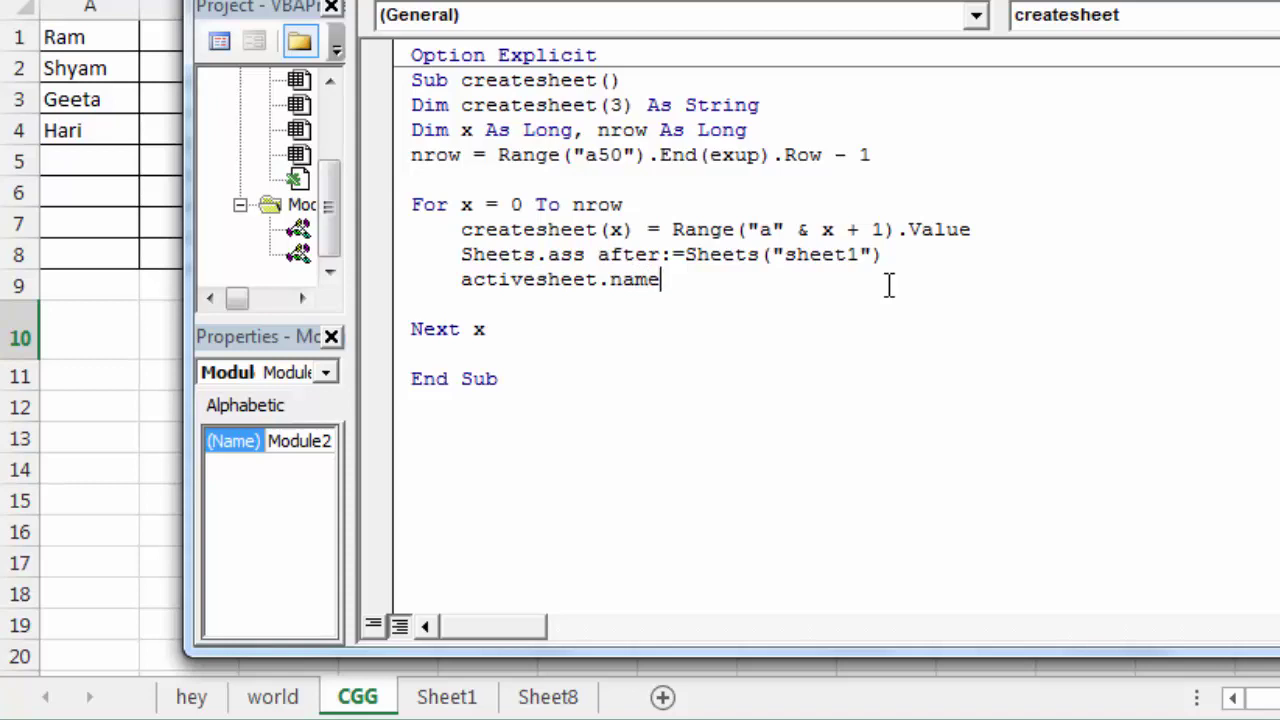
text(=)
text(createsheet)
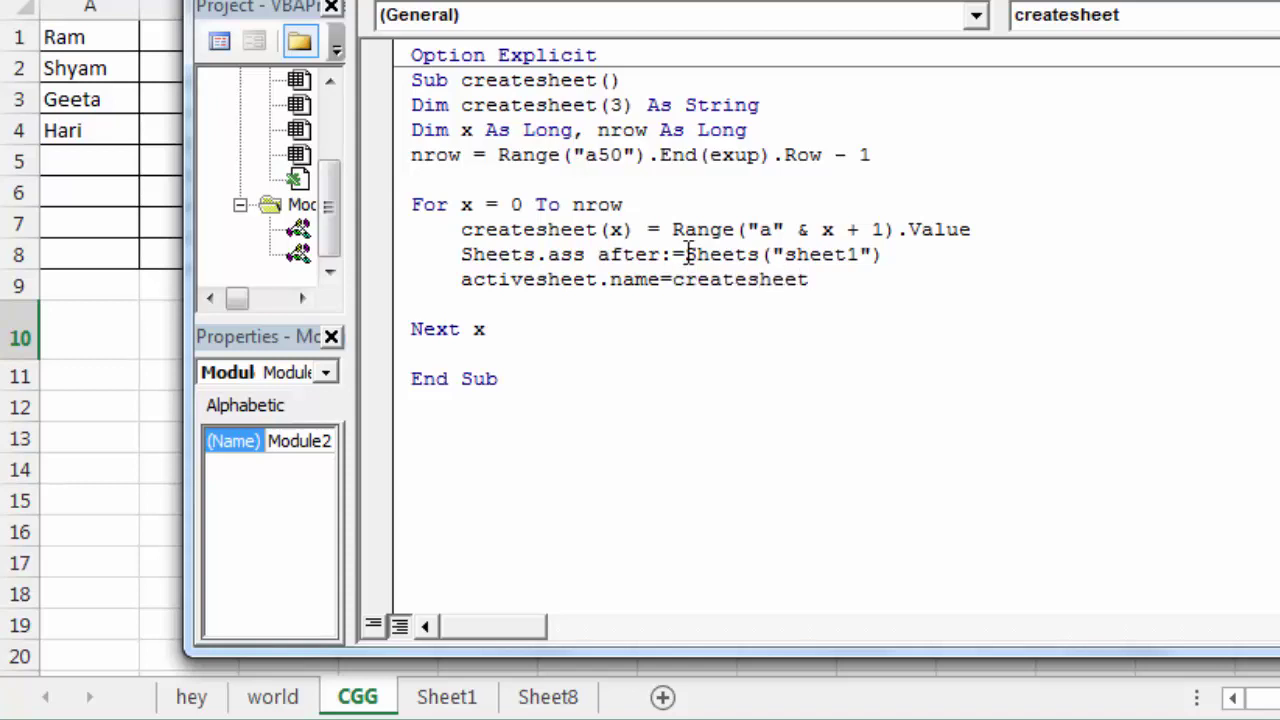
text(()
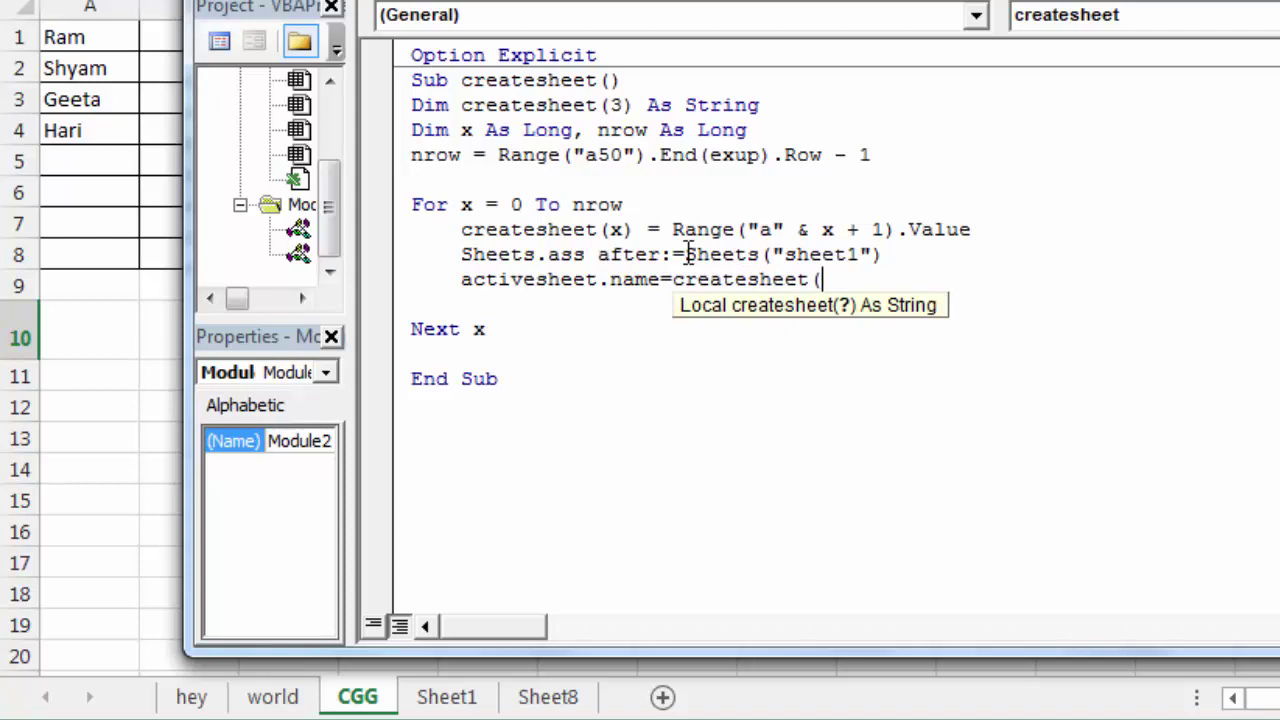
text(x)
text())
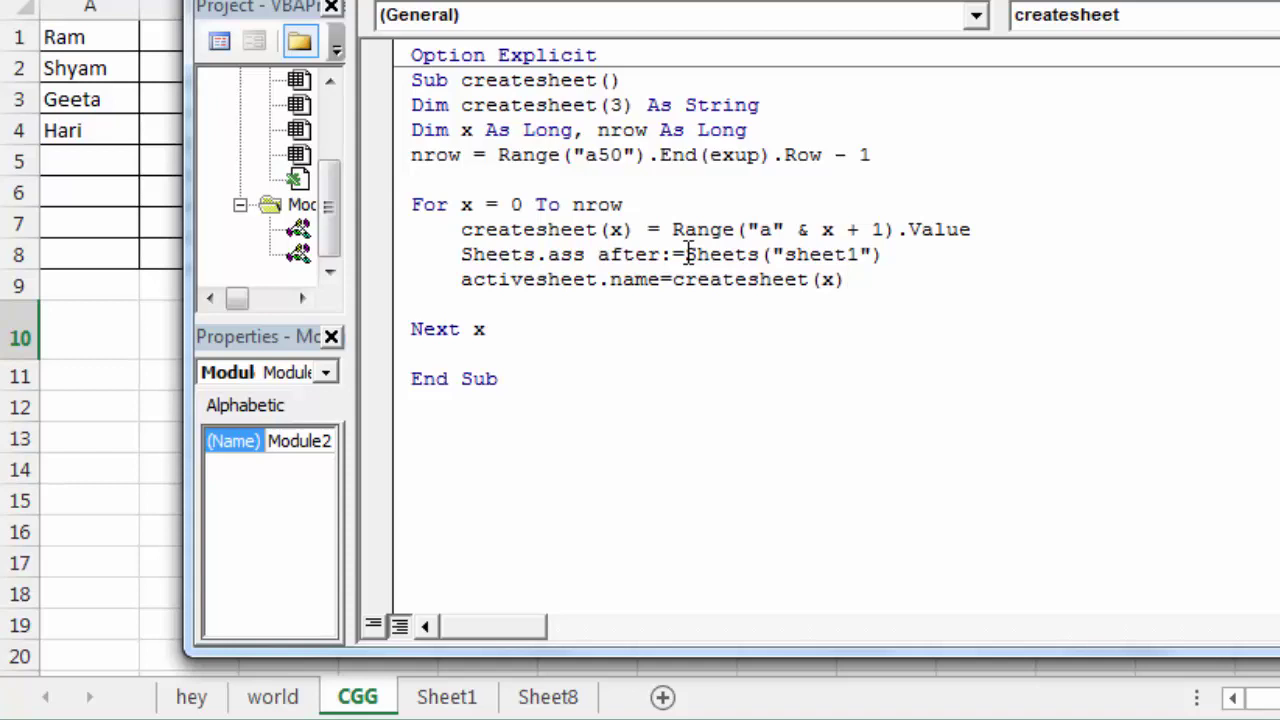
click(687, 254)
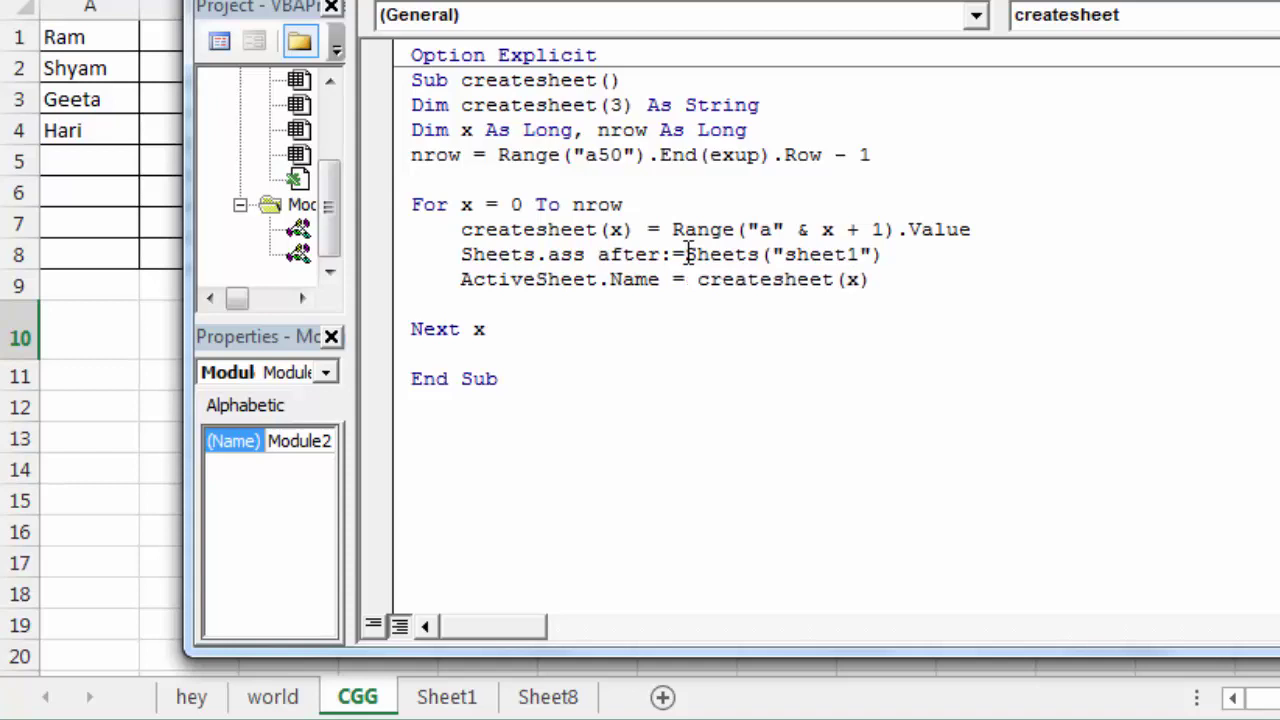
Run the macro and, after the compile error, correct exup to xlUp
key(F5)
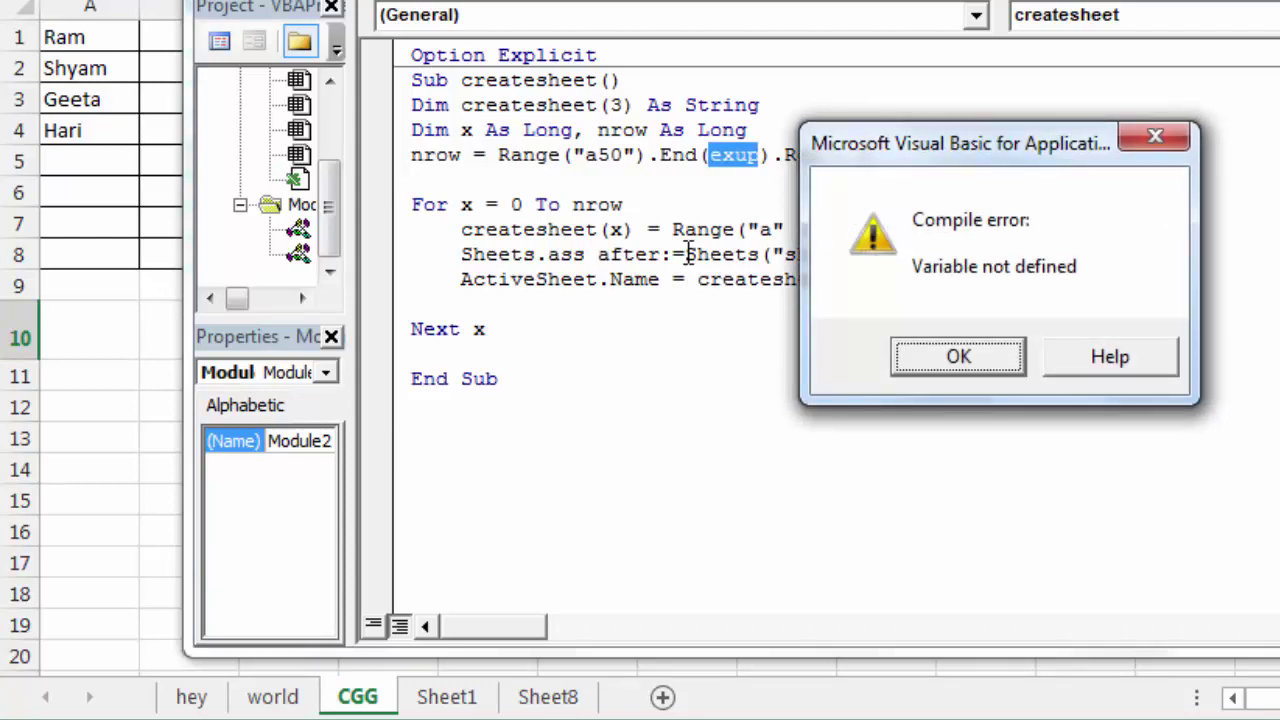
click(960, 360)
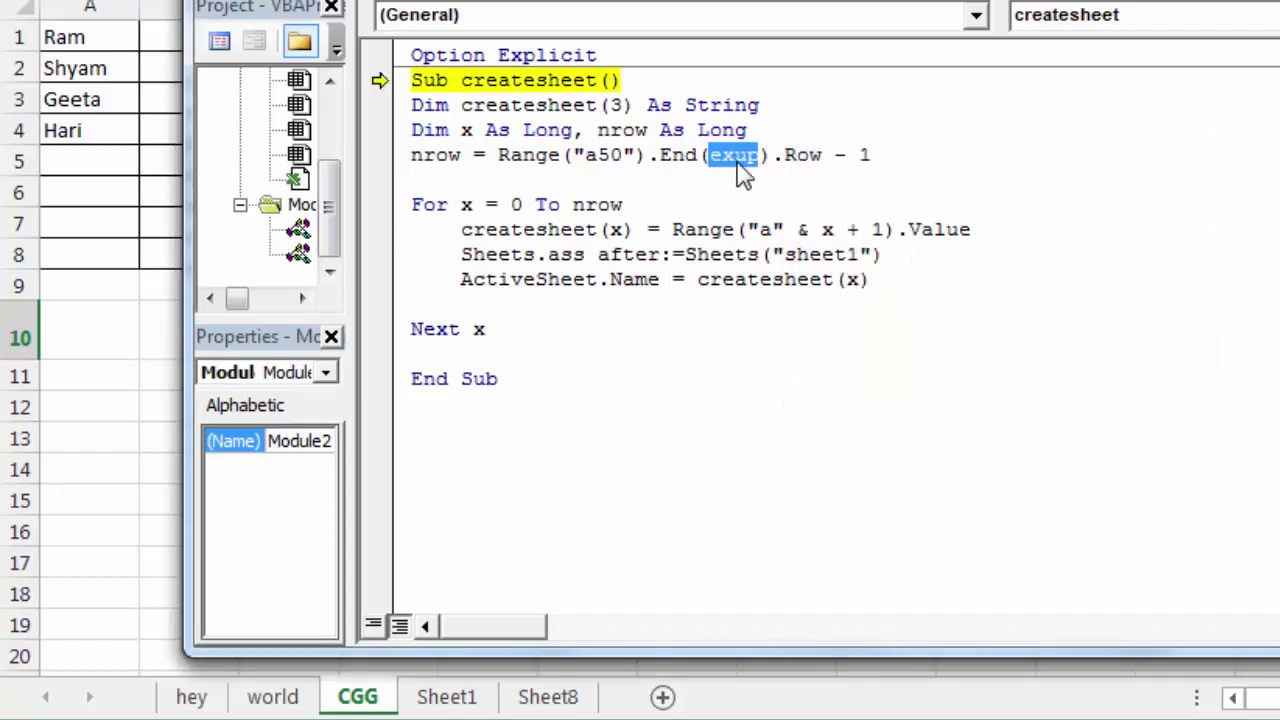
click(742, 168)
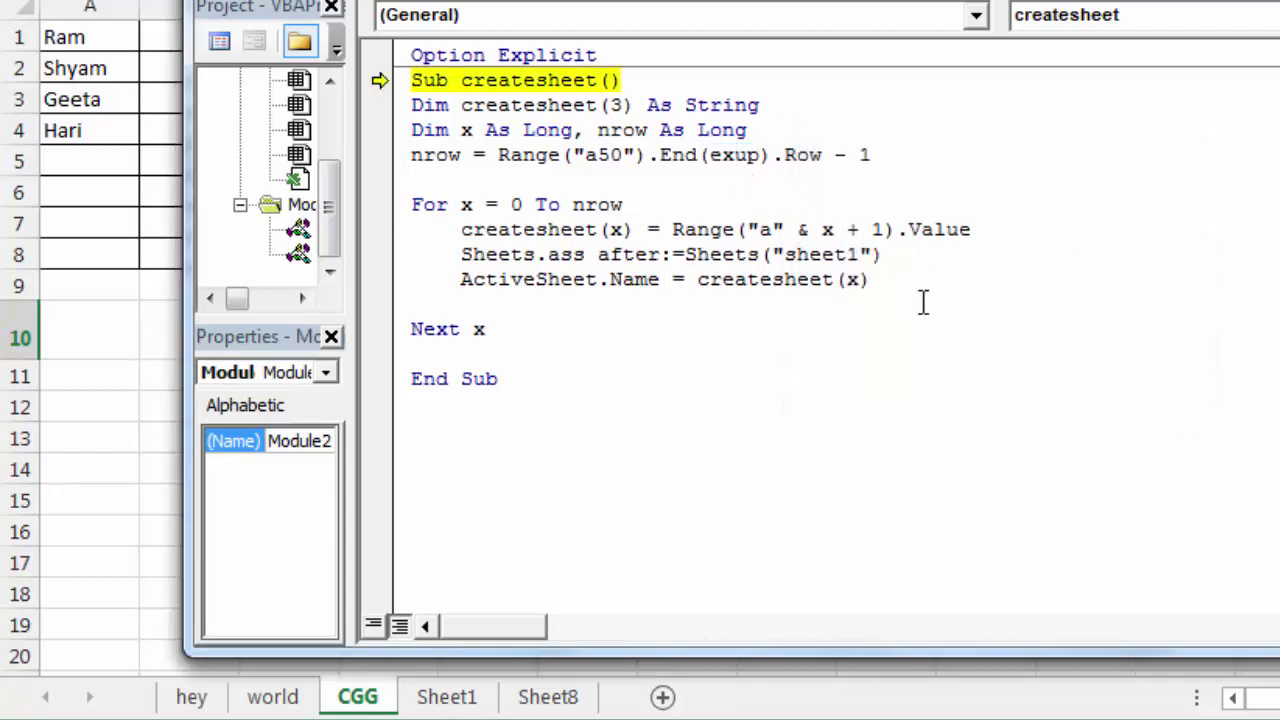
key(BackSpace)
key(BackSpace)
text(xl)
click(789, 302)
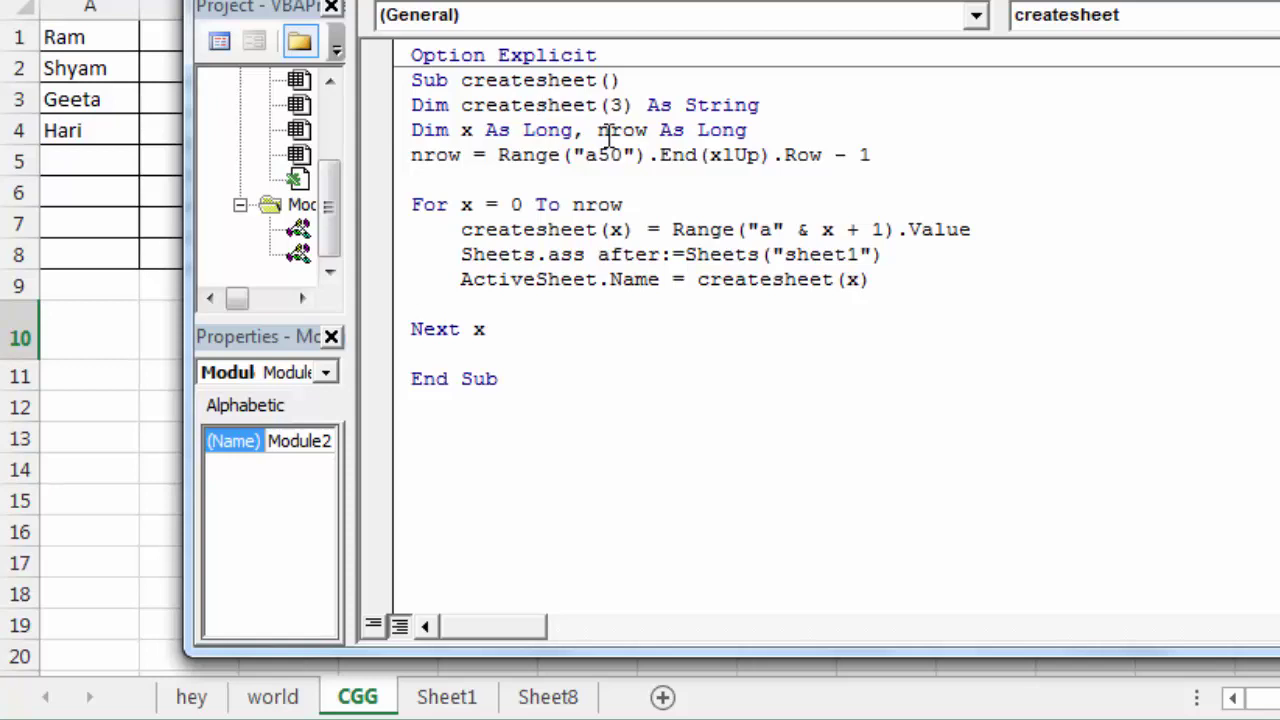
Rerun, correct Sheets.ass to Sheets.Add after the compile error, and start stepping with F8
key(F5)
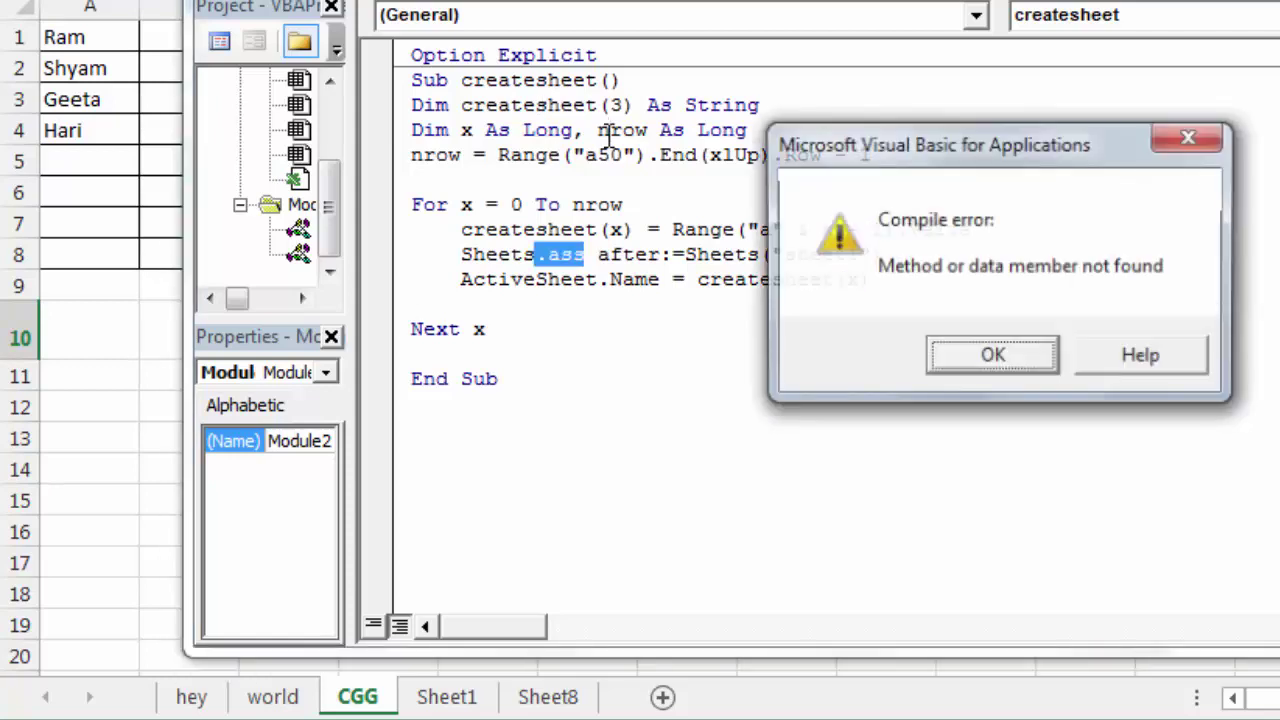
click(1019, 370)
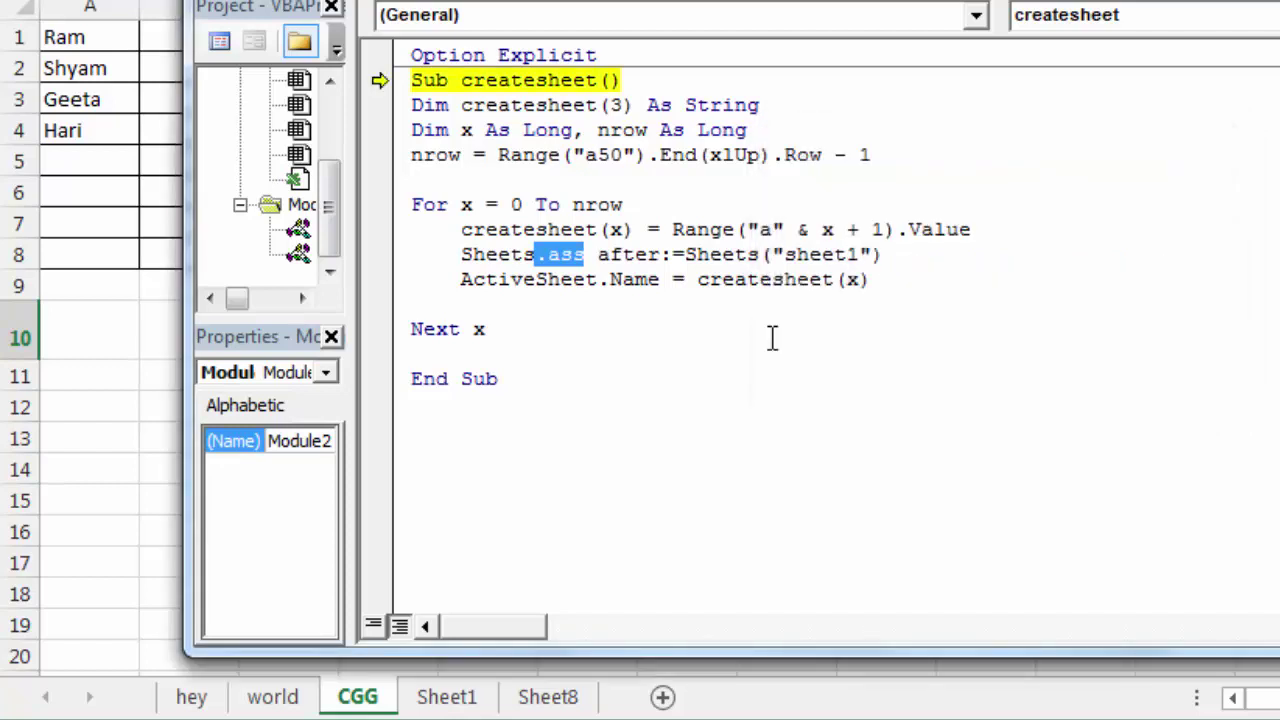
click(575, 262)
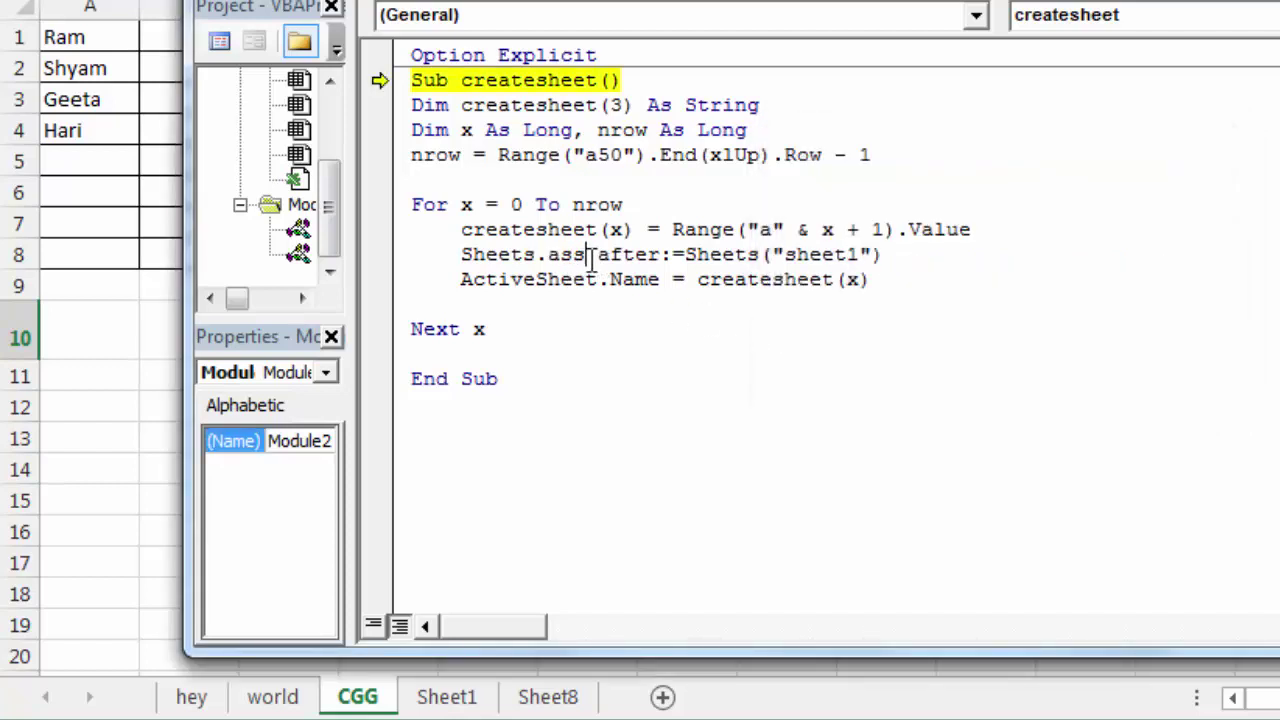
key(BackSpace)
key(BackSpace)
text(dd)
click(679, 204)
key(F8)
key(F8)
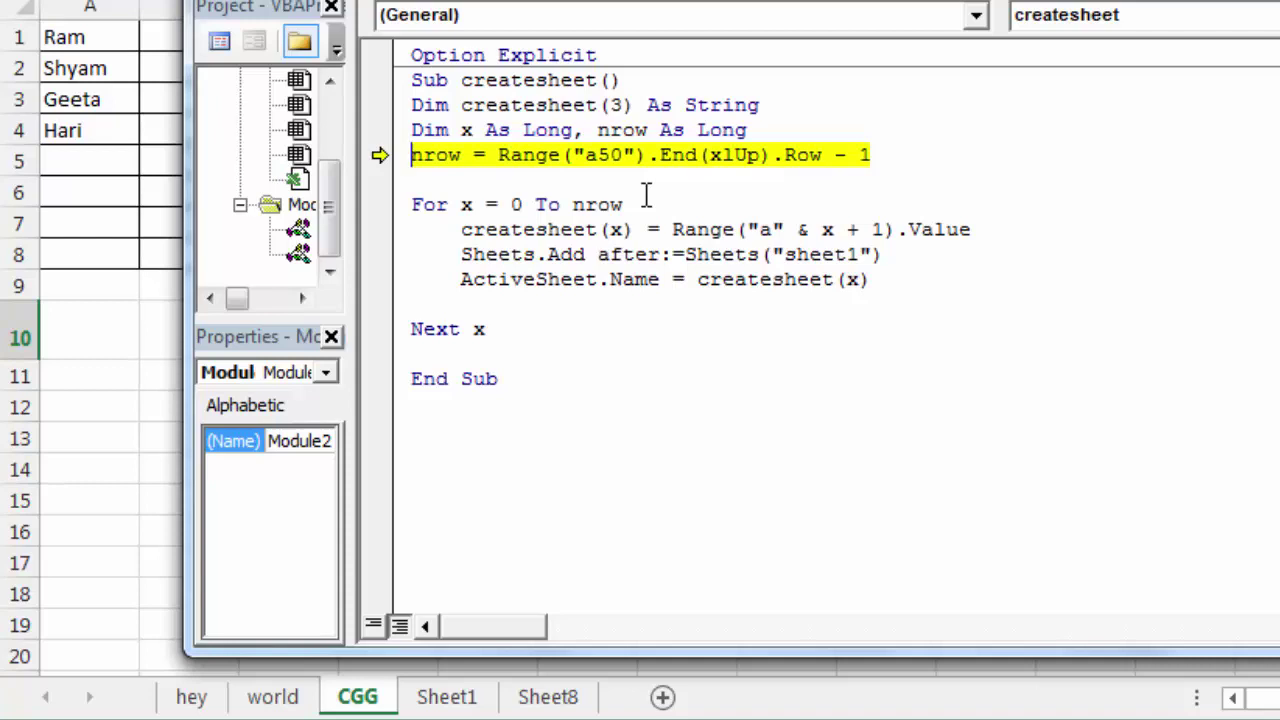
Step through the first loop pass, which adds a new sheet named Ram
key(F8)
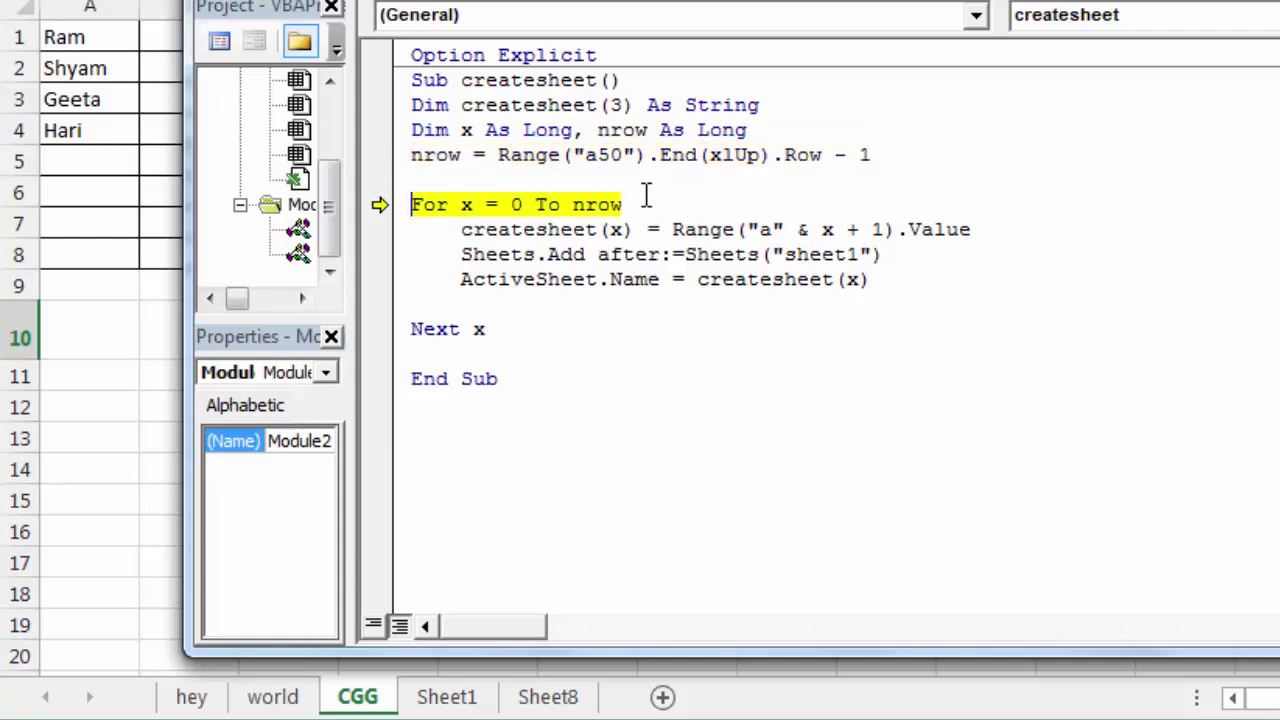
key(F8)
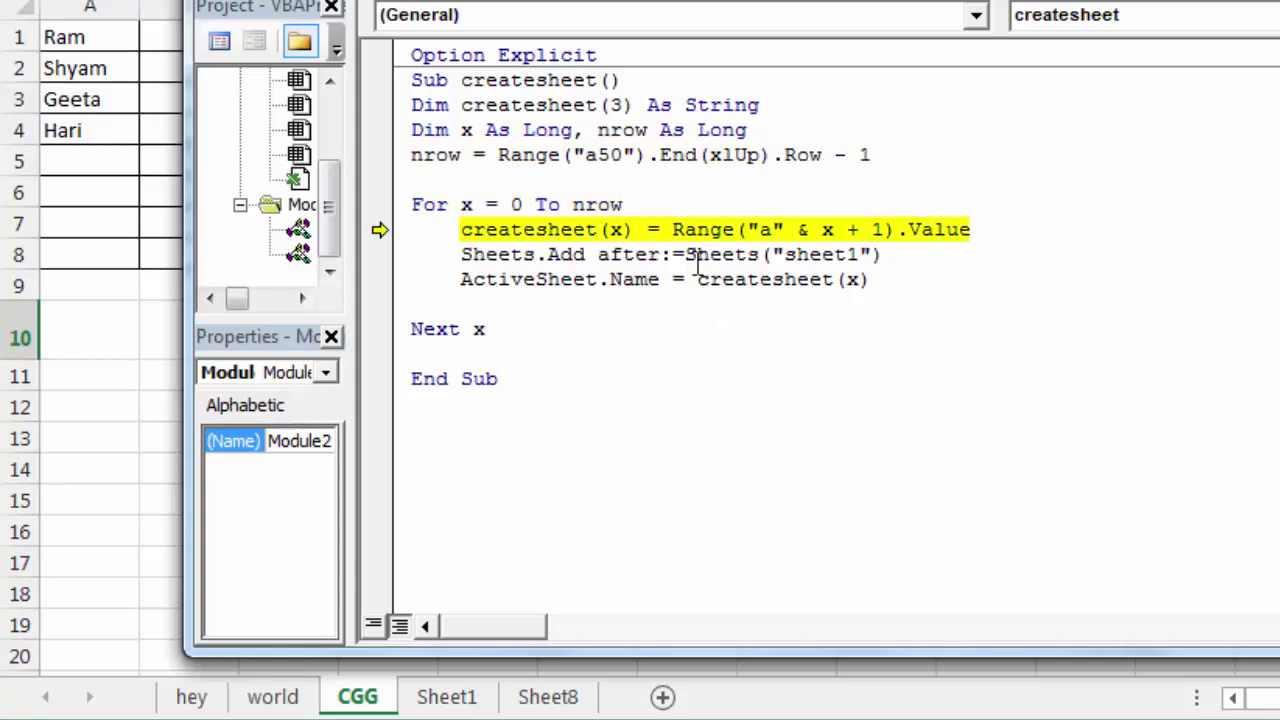
mouse_move(617, 228)
key(F8)
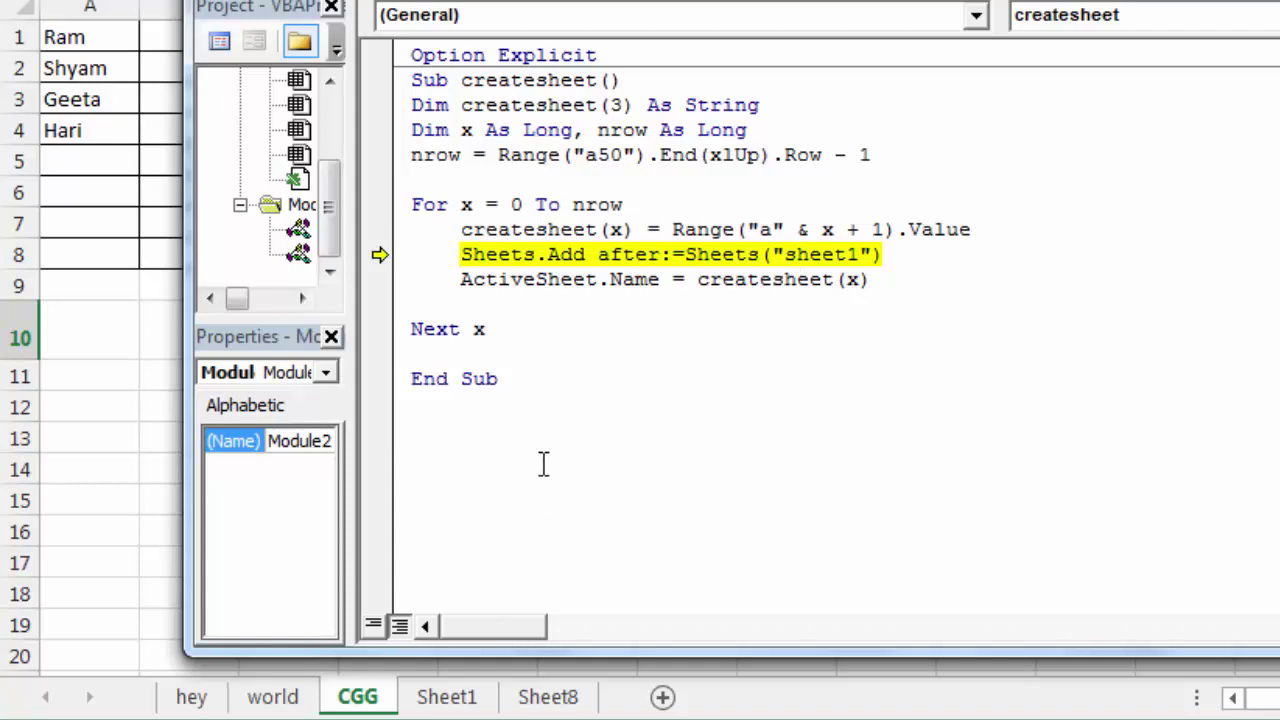
key(F8)
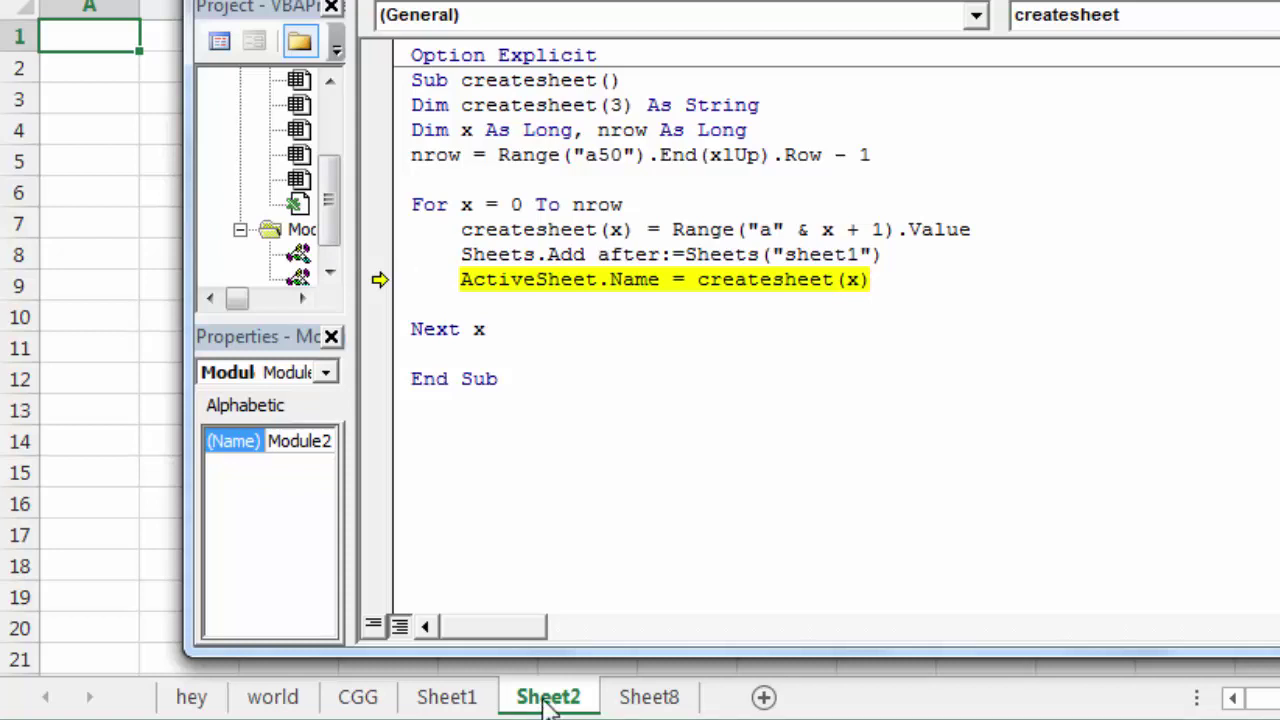
mouse_move(733, 289)
key(F8)
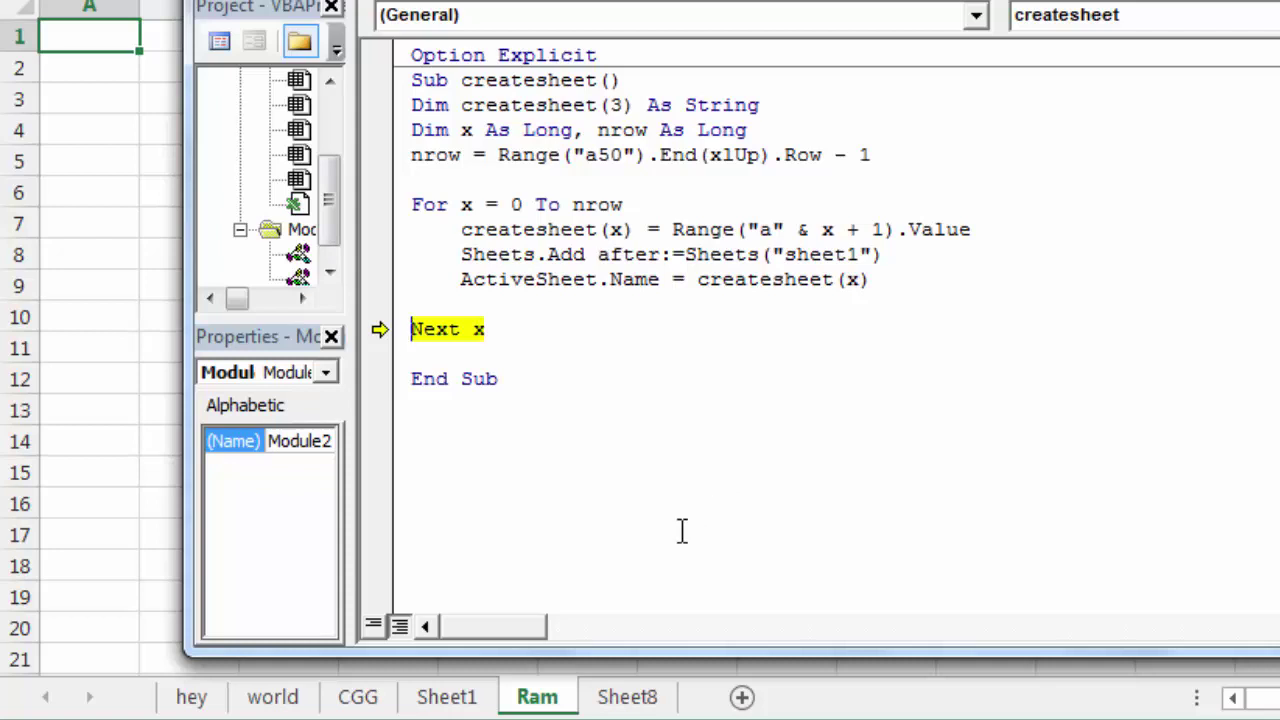
Step through the second pass, which adds Sheet3 and then fails renaming it with error 1004
key(F8)
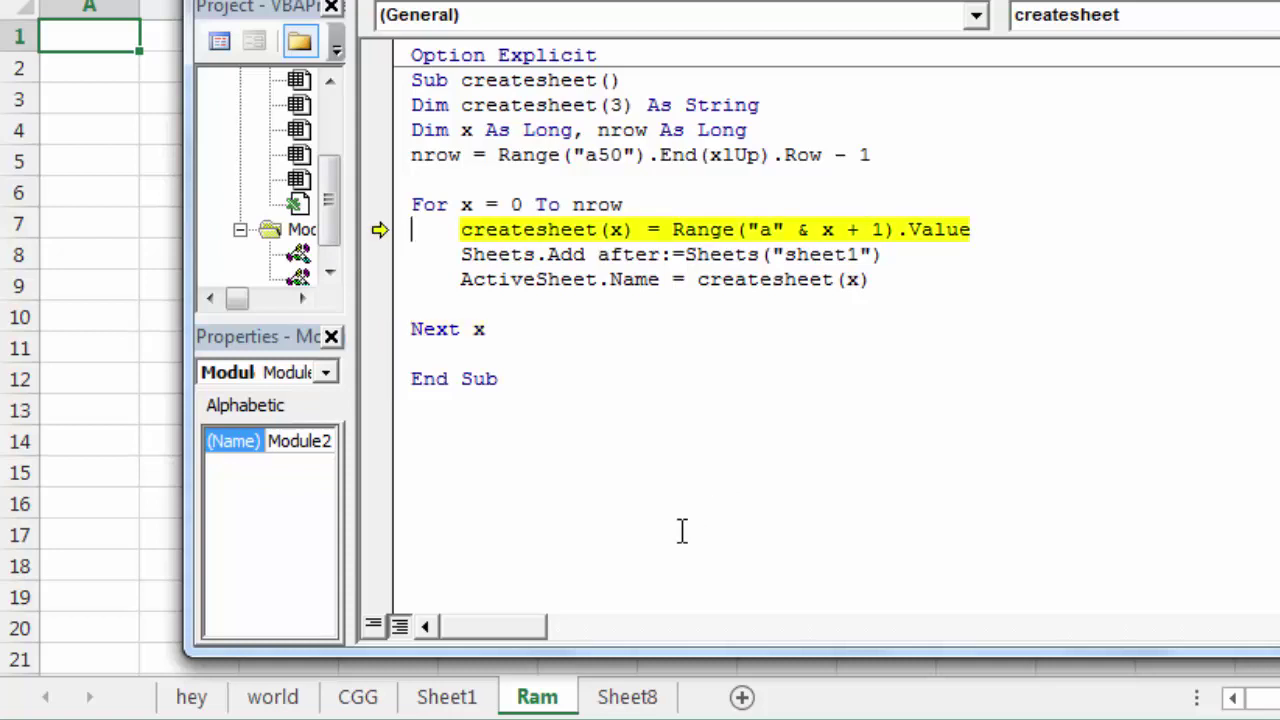
key(F8)
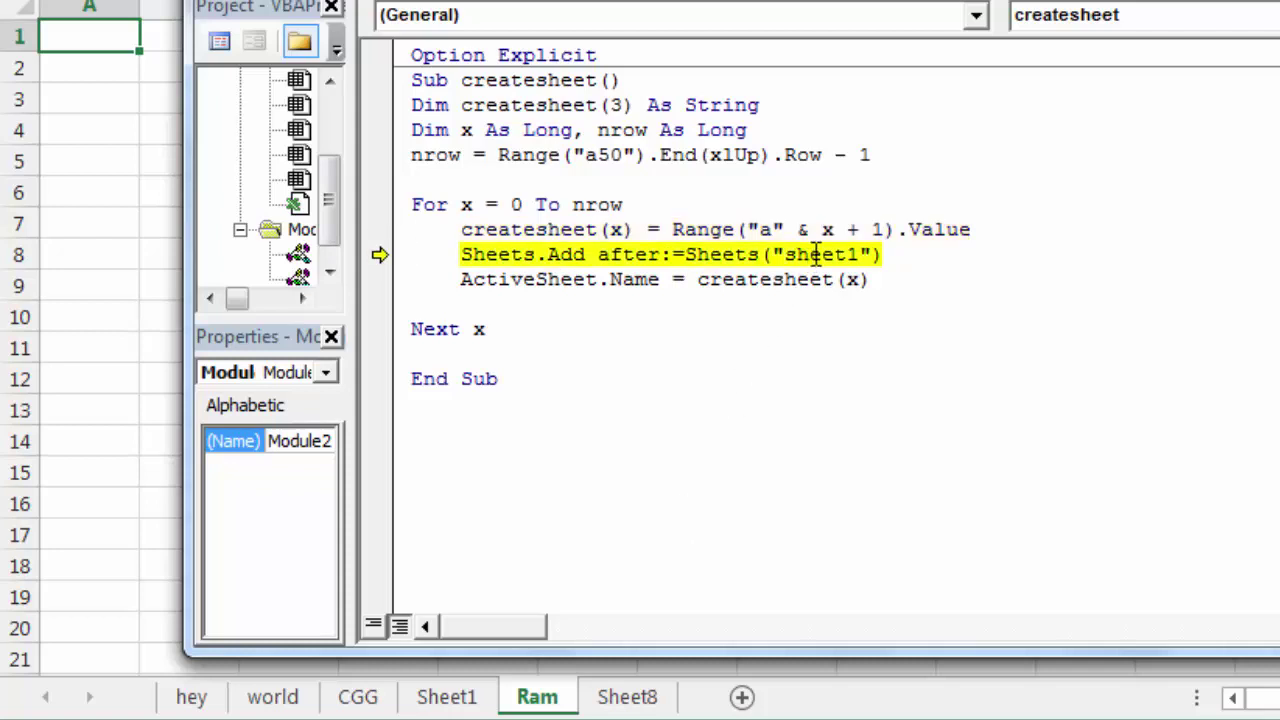
key(F8)
mouse_move(810, 274)
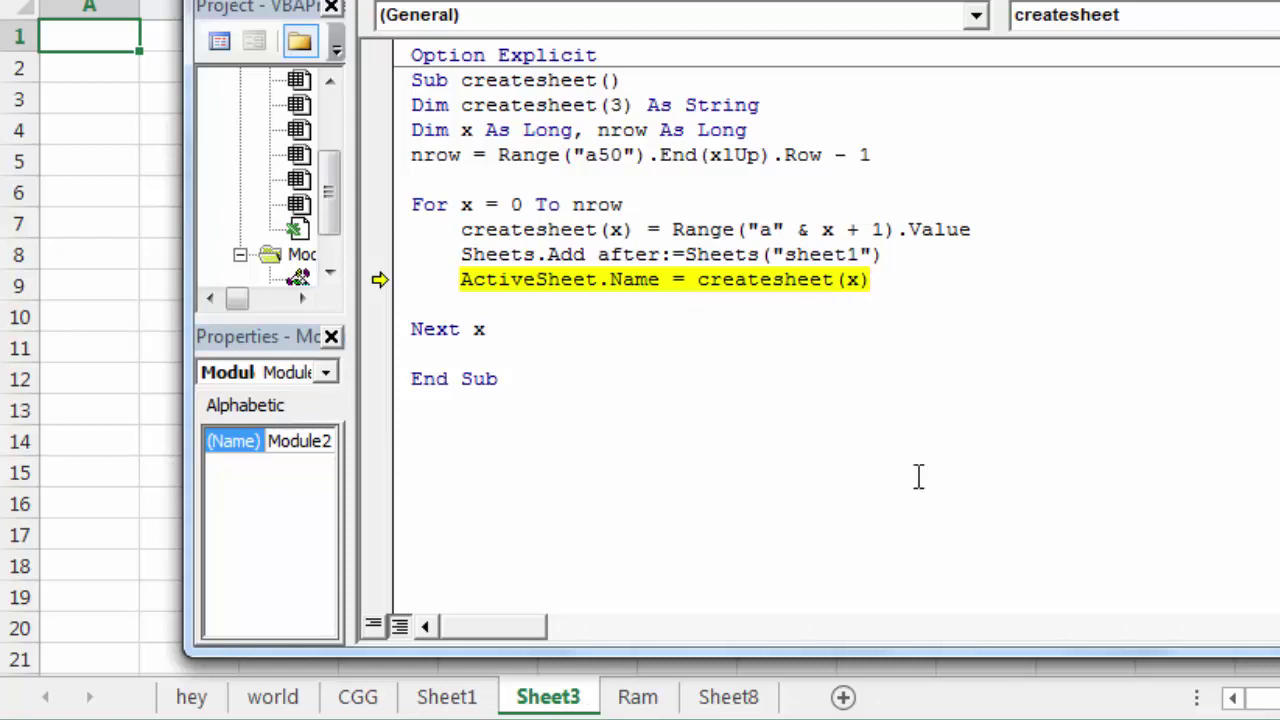
key(F8)
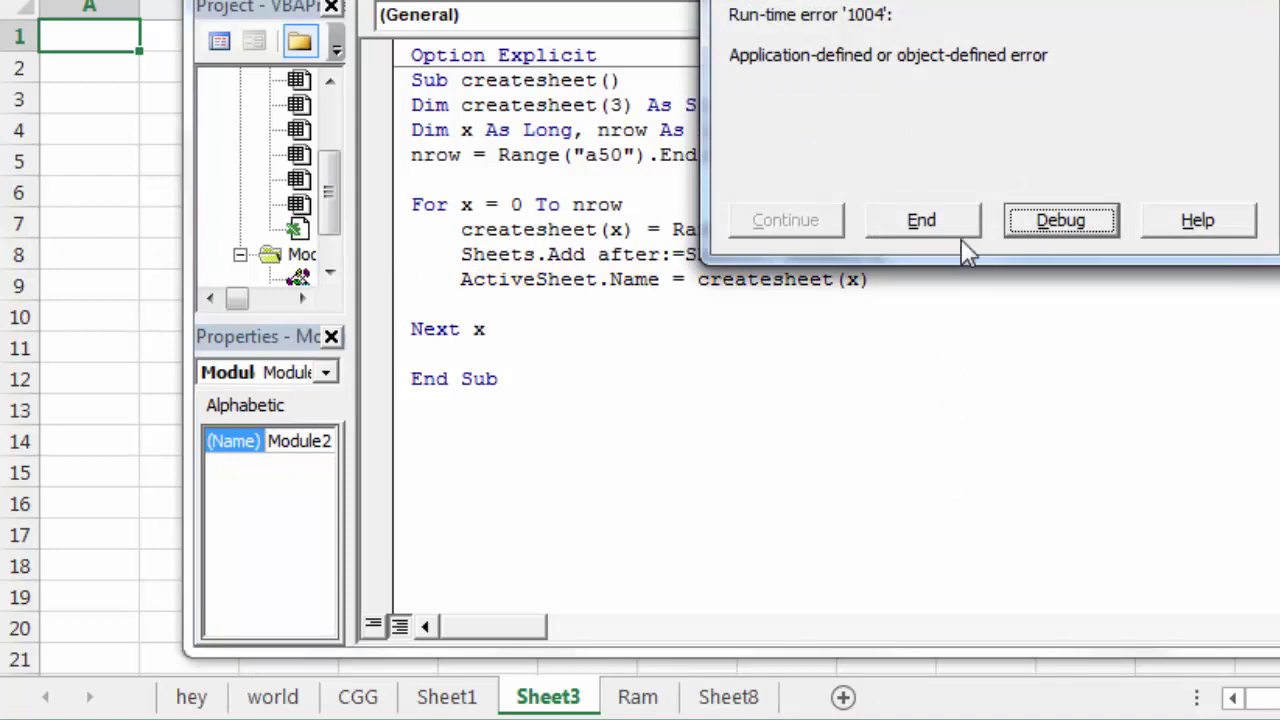
End the errored run and prefix Range with Sheets("CGG"). on the array assignment line
click(921, 222)
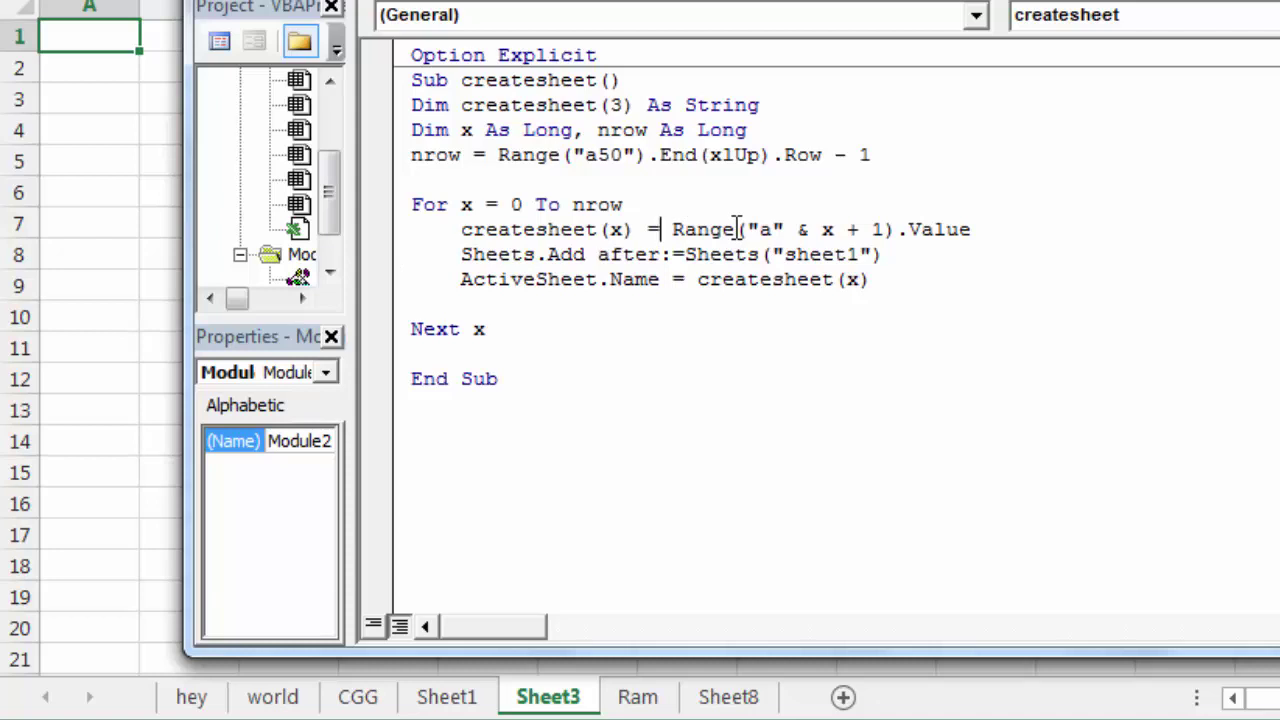
text(sheets()
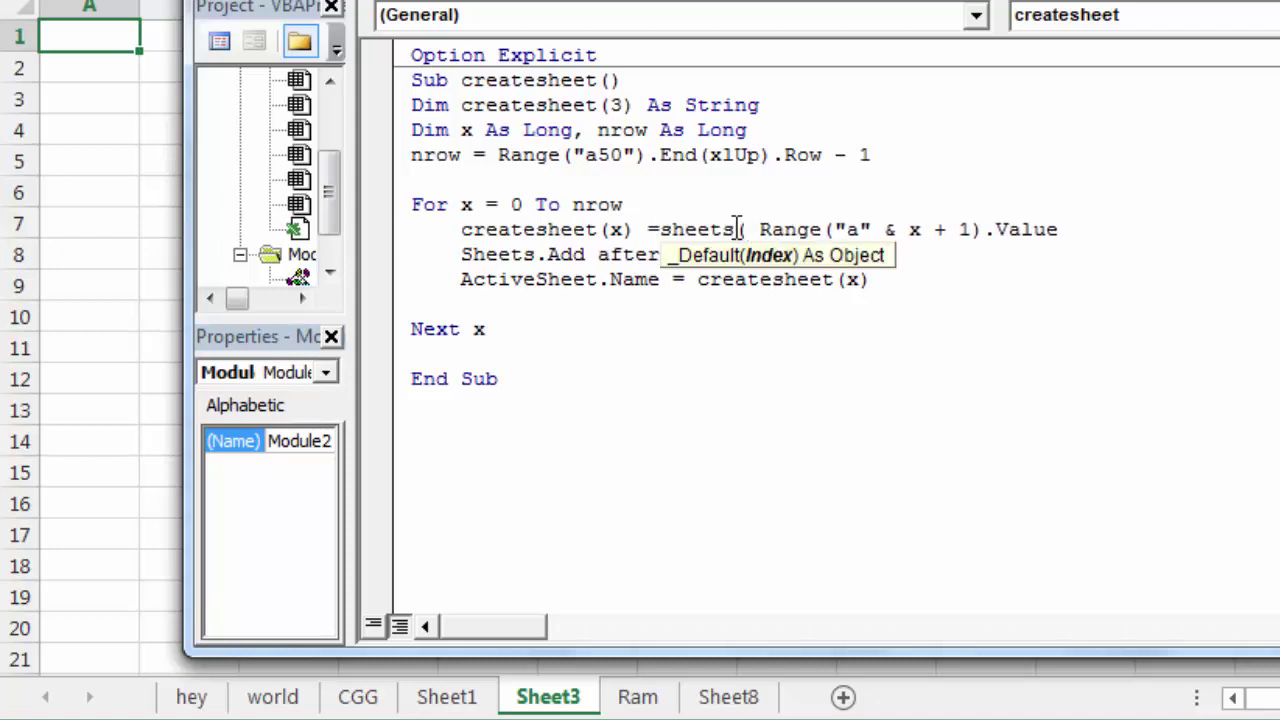
text(")
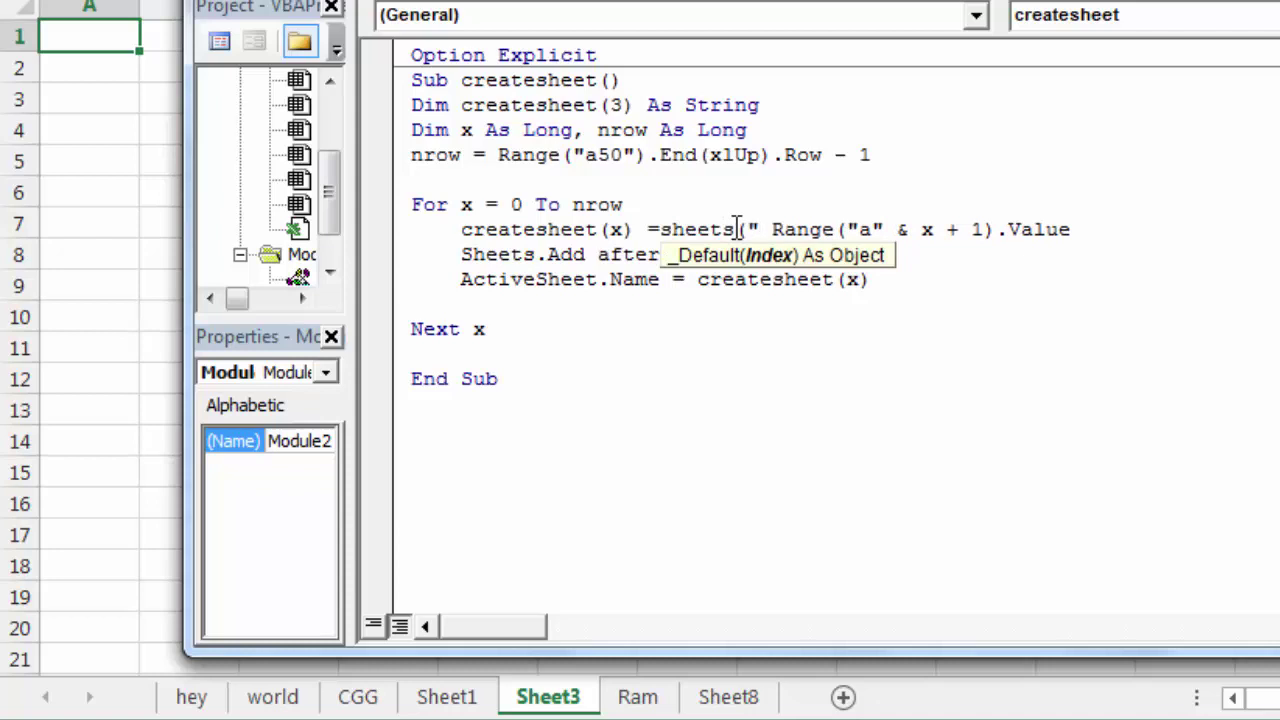
text(c)
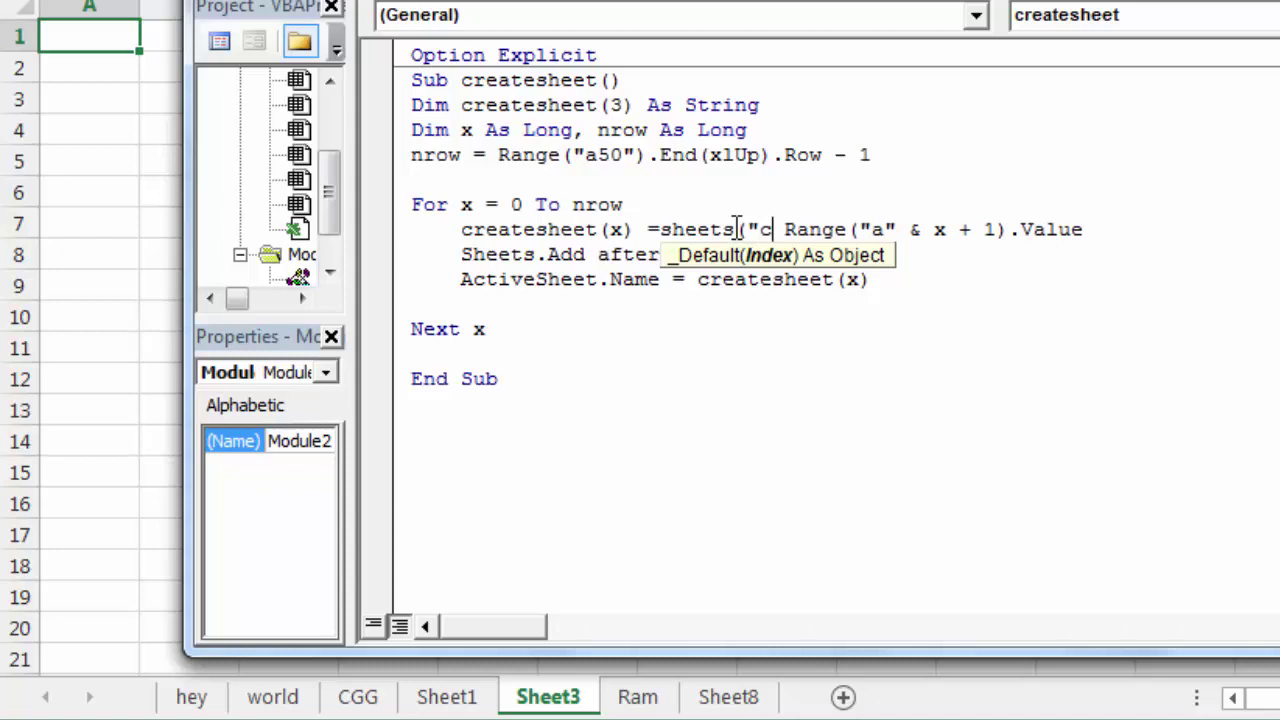
key(BackSpace)
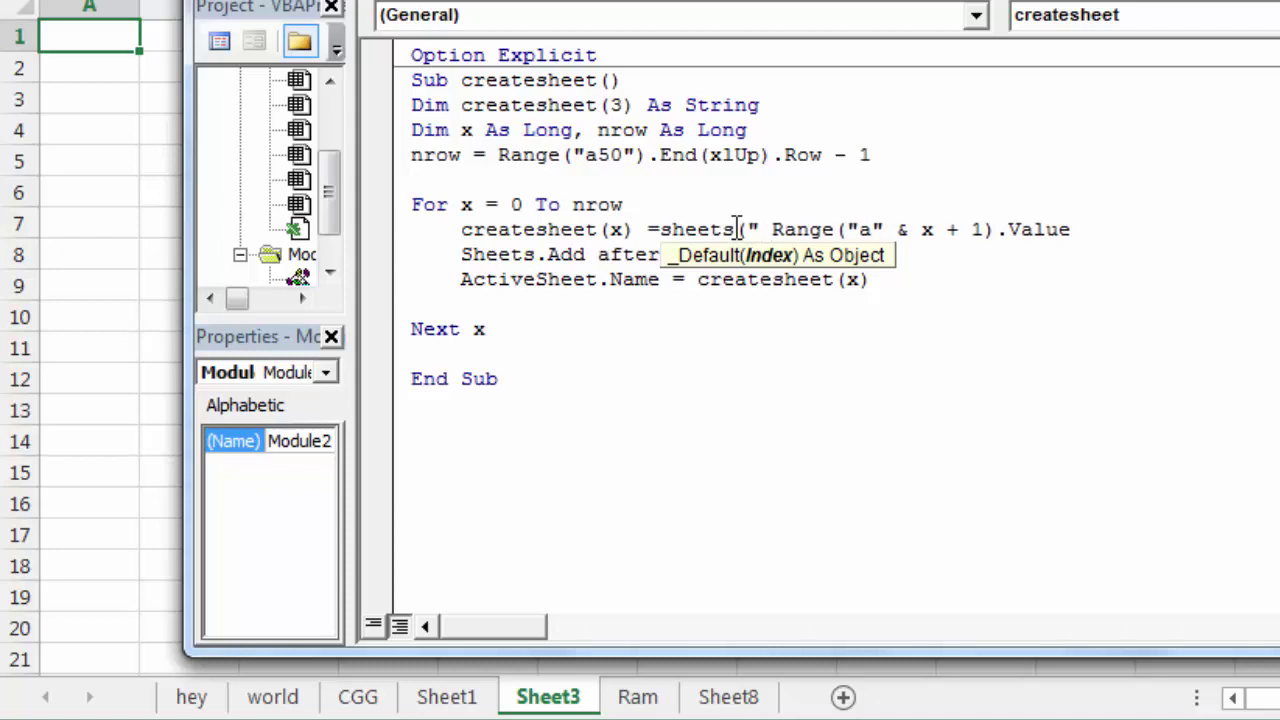
text(CGG"))
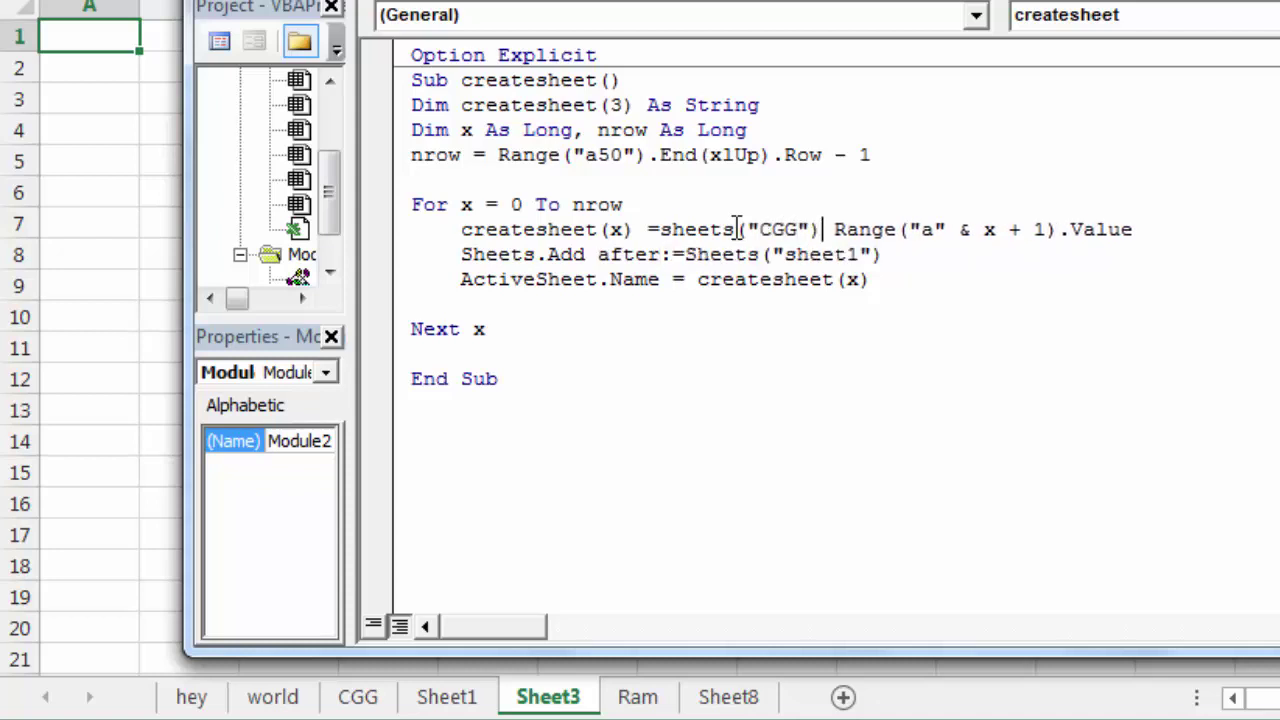
text(.)
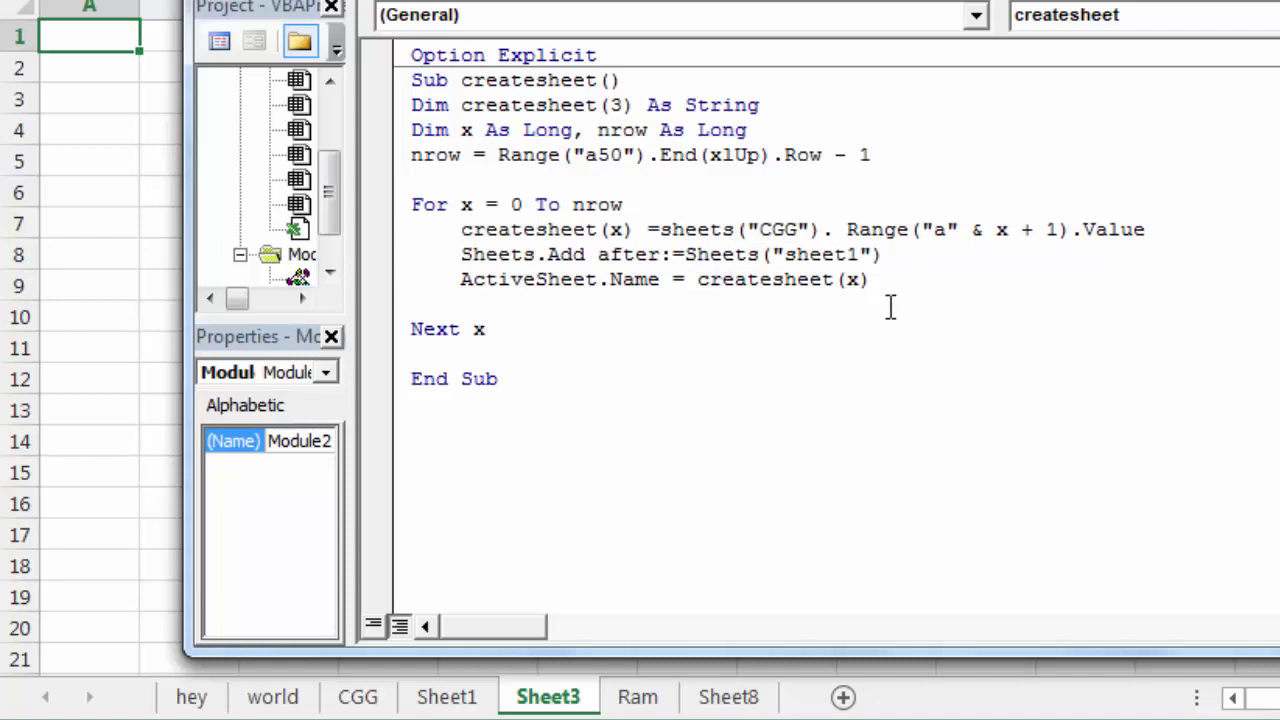
click(889, 306)
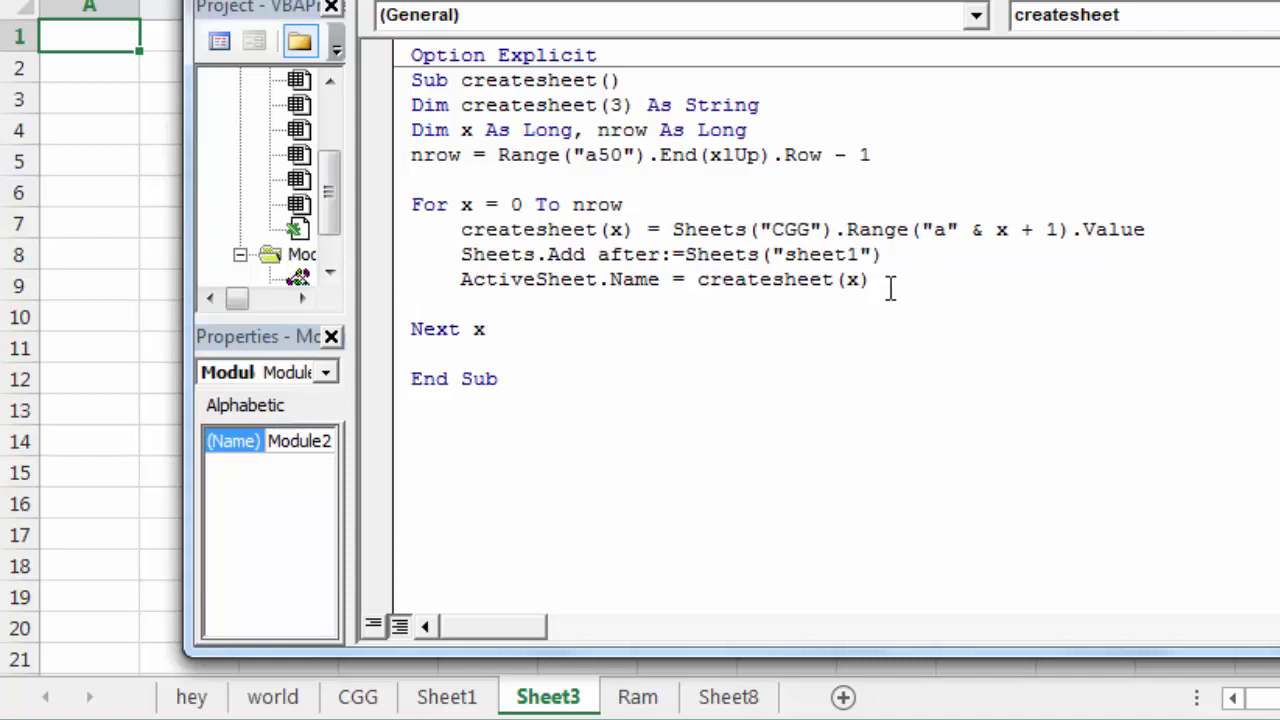
Step the revised macro until Sheet4 is added and naming it Ram raises error 1004
key(F8)
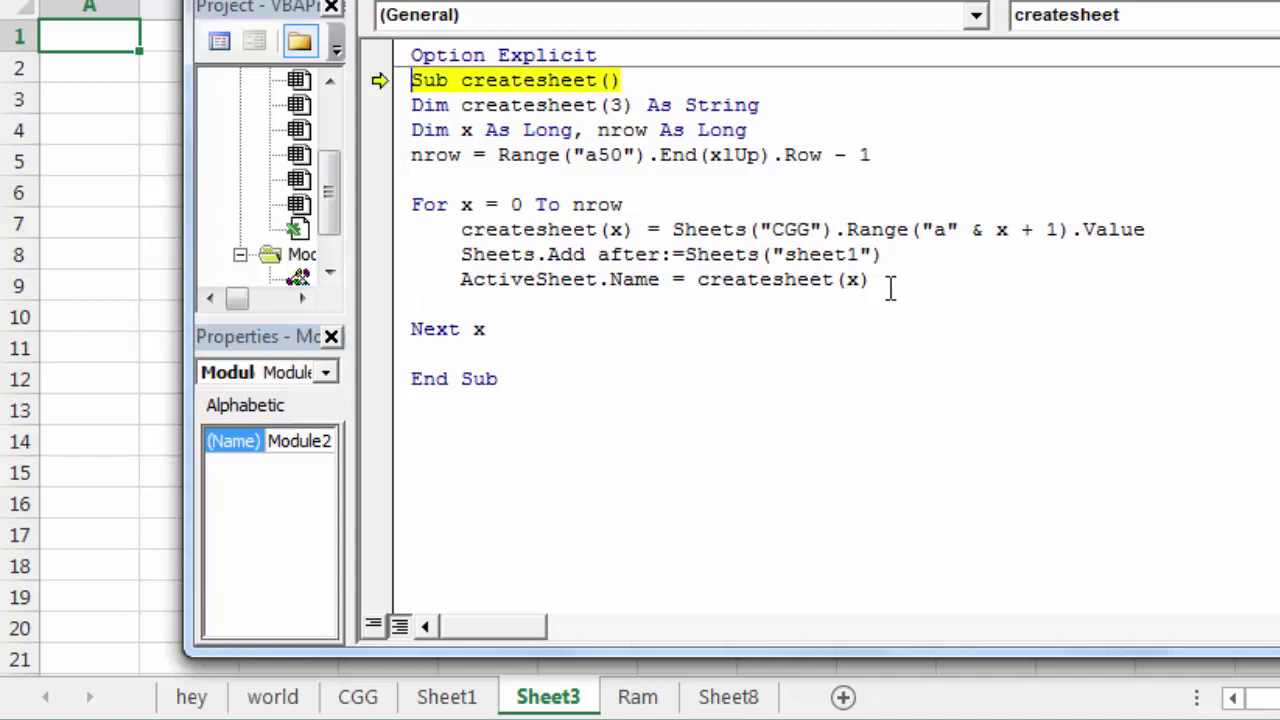
key(F8)
key(F8)
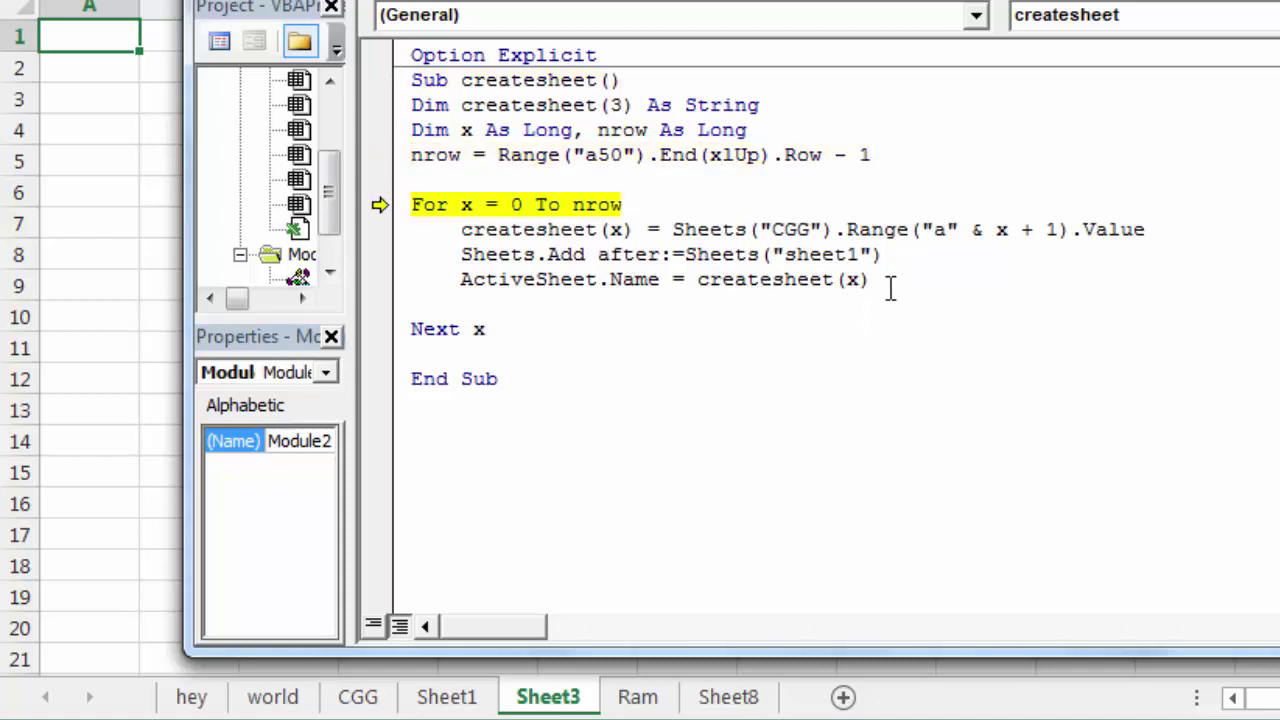
key(F8)
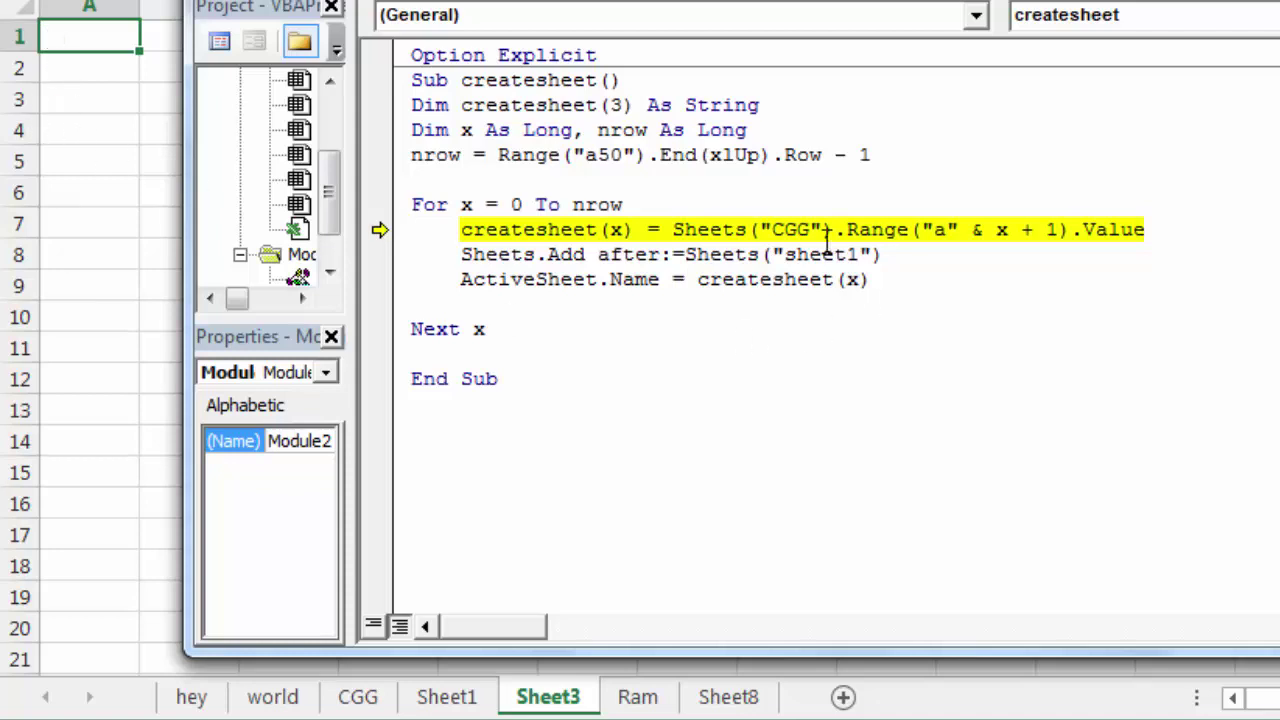
key(F8)
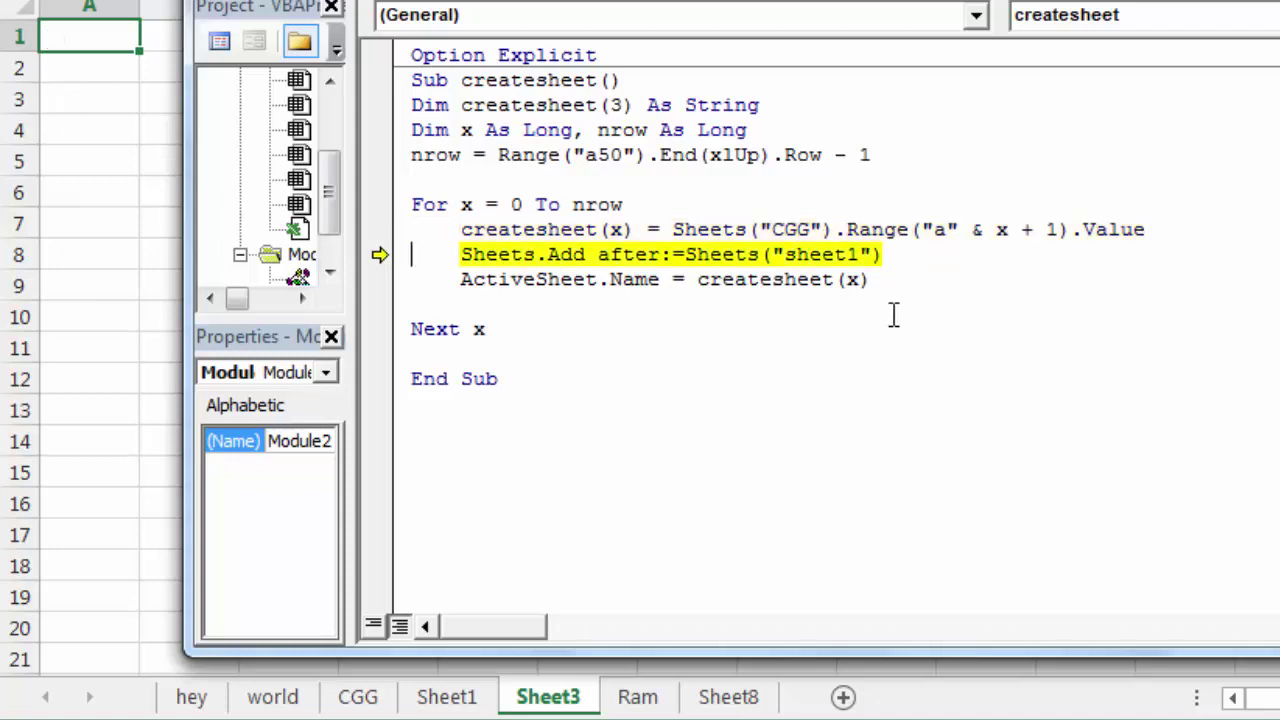
key(F8)
mouse_move(804, 285)
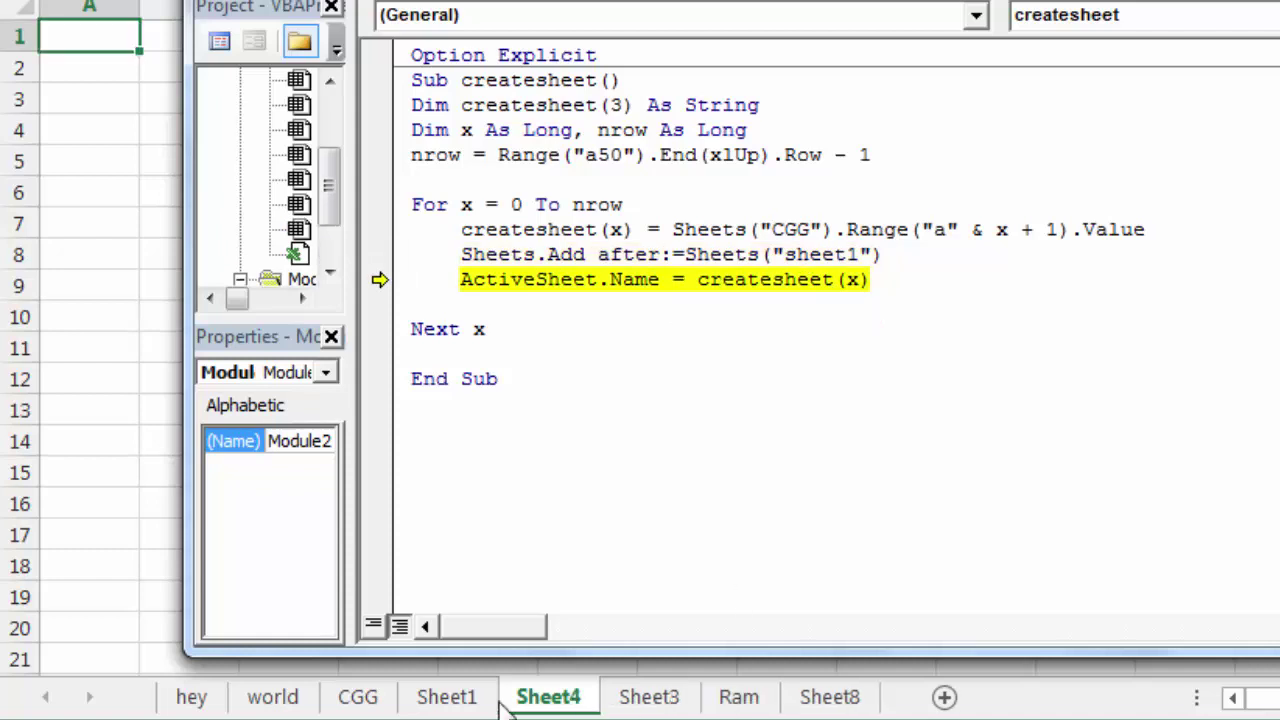
key(F8)
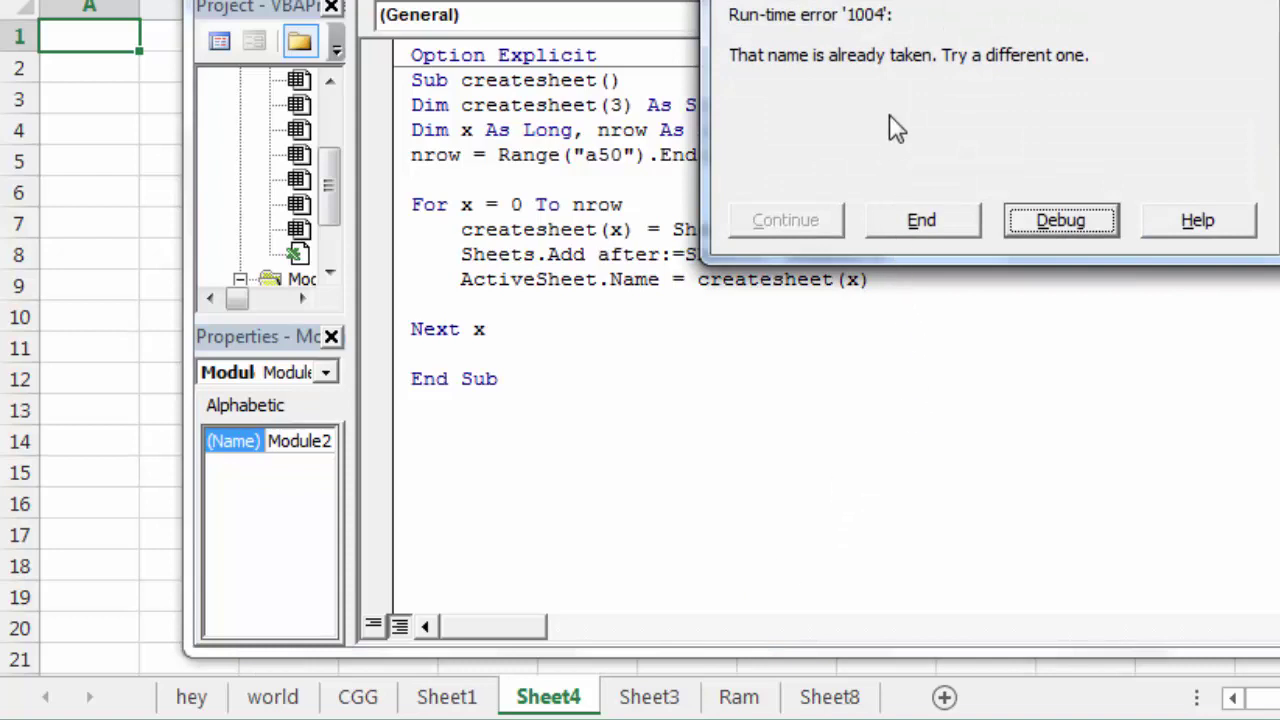
End the macro and delete the Ram worksheet from the workbook
click(919, 225)
click(738, 700)
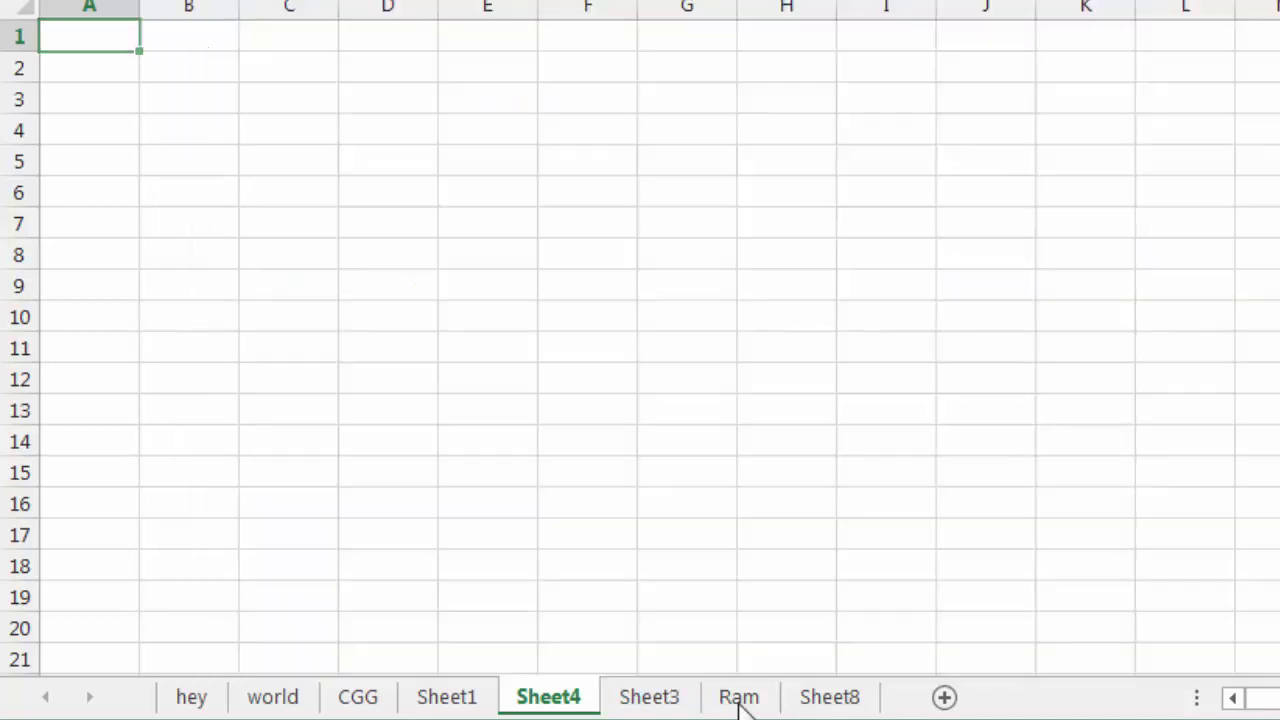
click(740, 700)
right_click(738, 700)
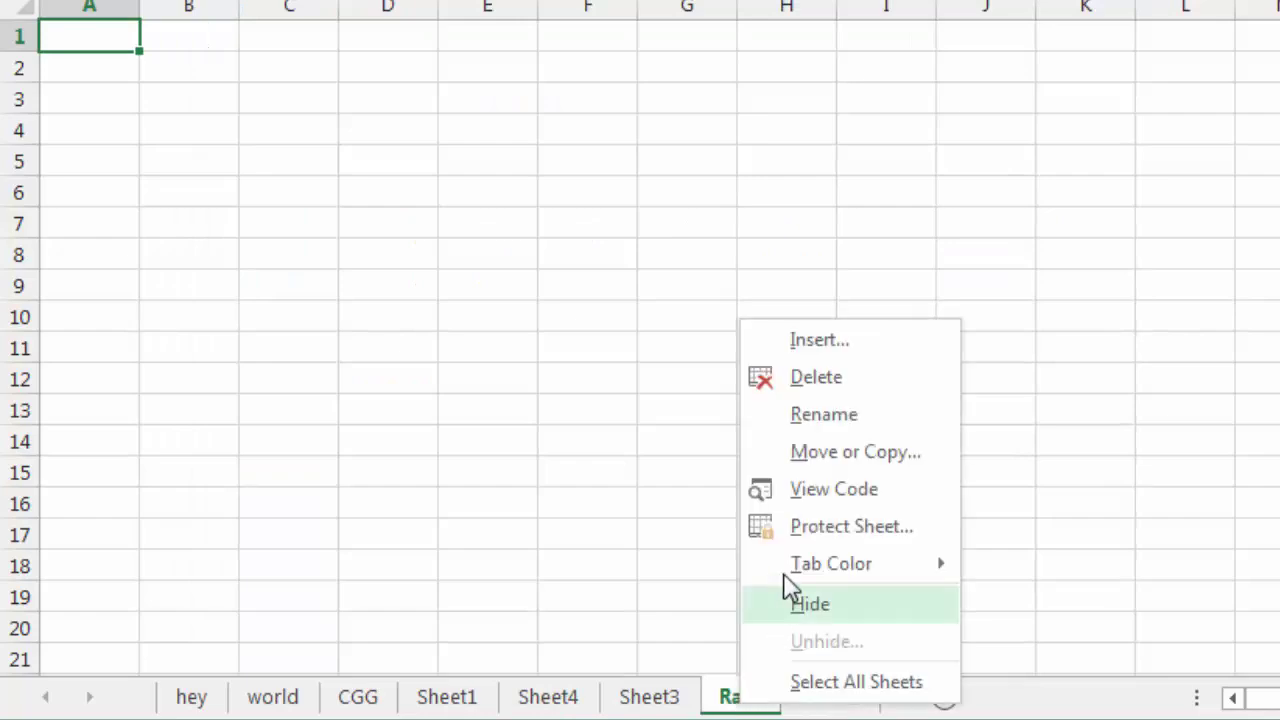
click(817, 378)
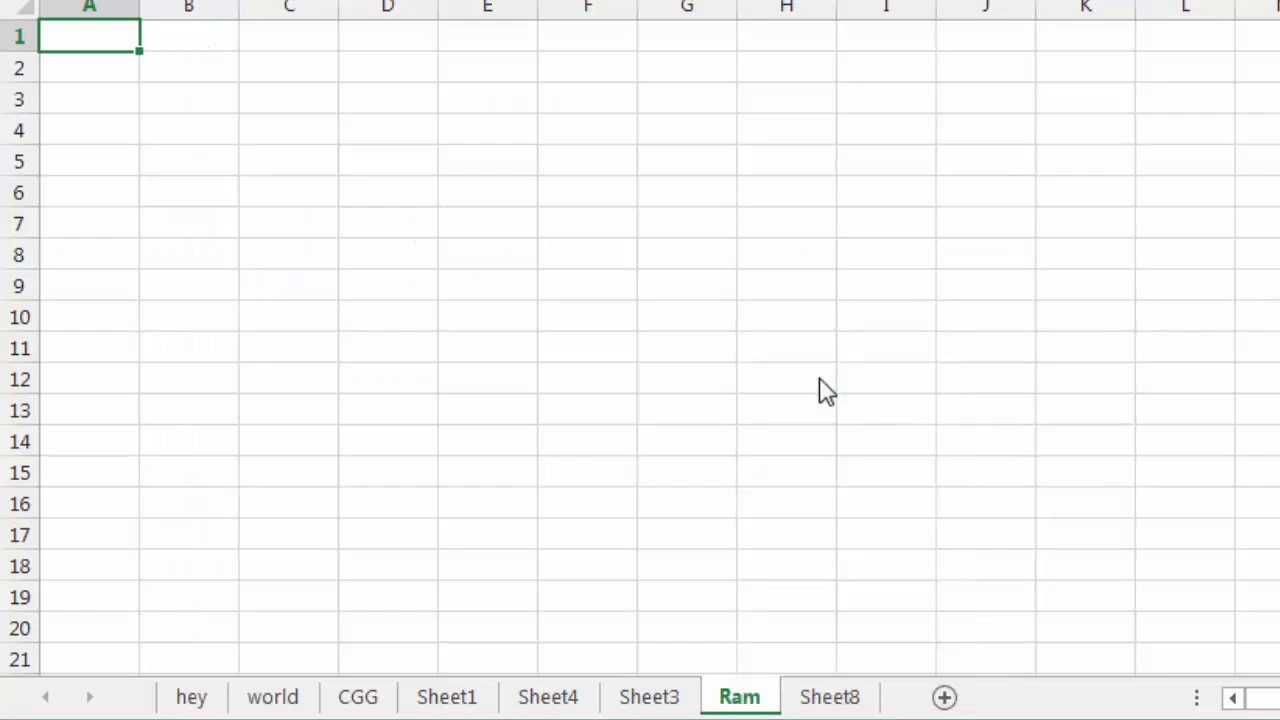
click(931, 316)
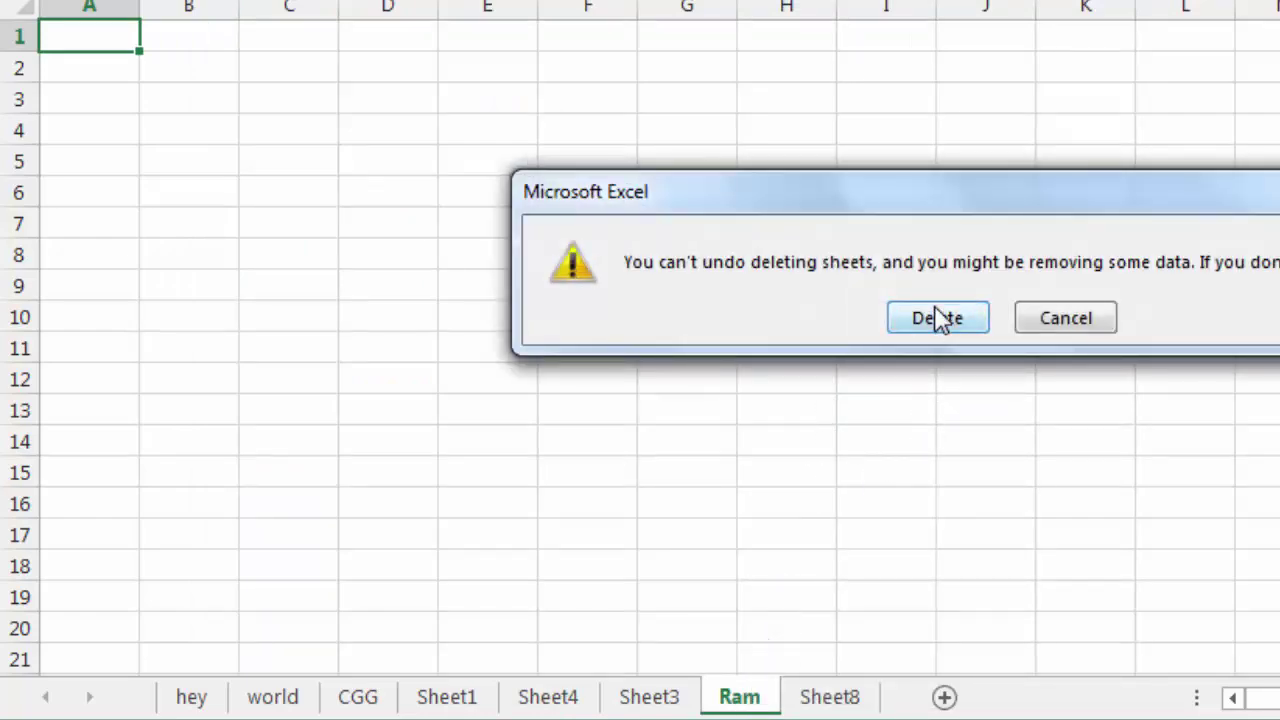
Delete the Sheet3 worksheet
click(667, 700)
right_click(667, 700)
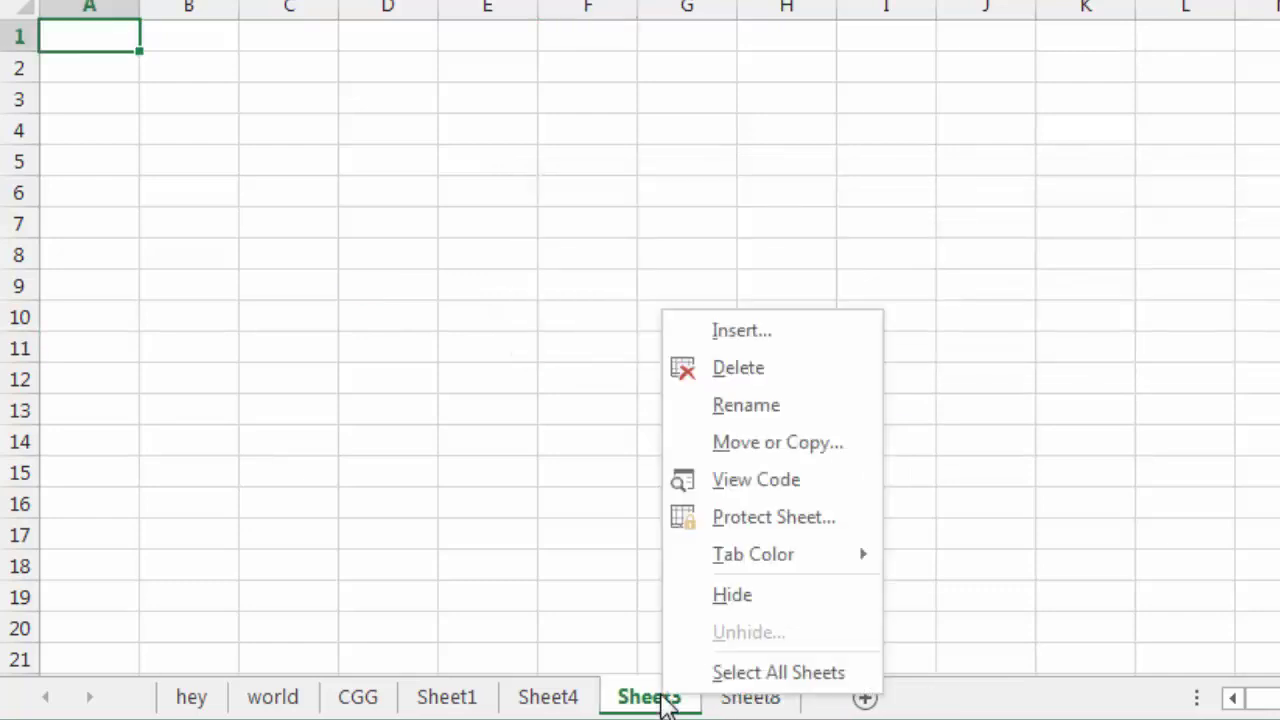
click(748, 404)
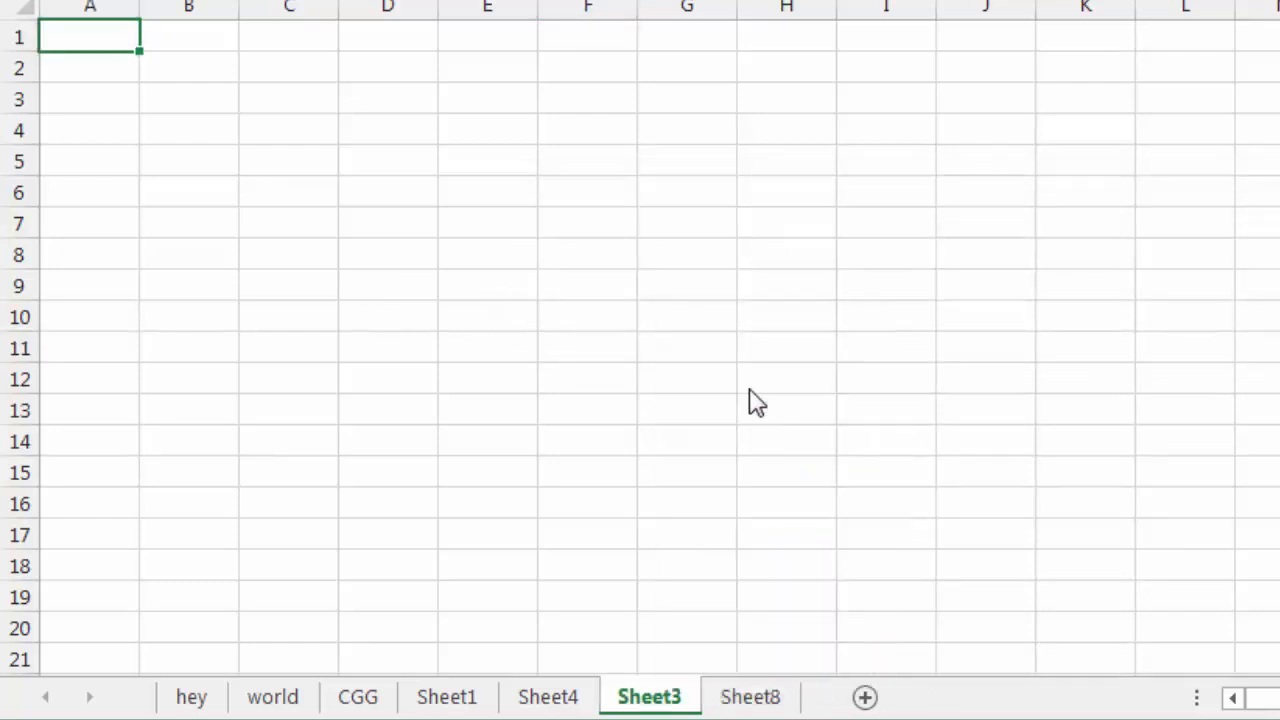
click(706, 703)
right_click(689, 703)
click(927, 346)
click(937, 318)
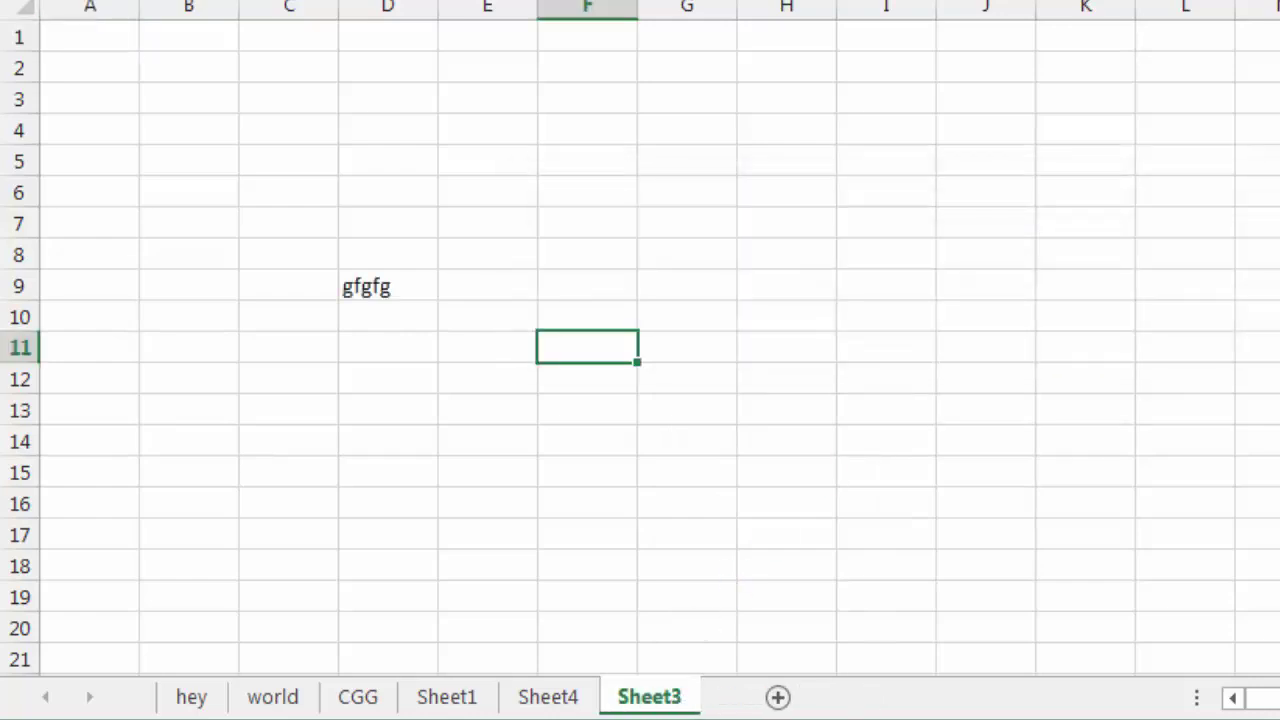
Delete the Sheet4 worksheet and return to Sheet1
click(557, 700)
right_click(560, 703)
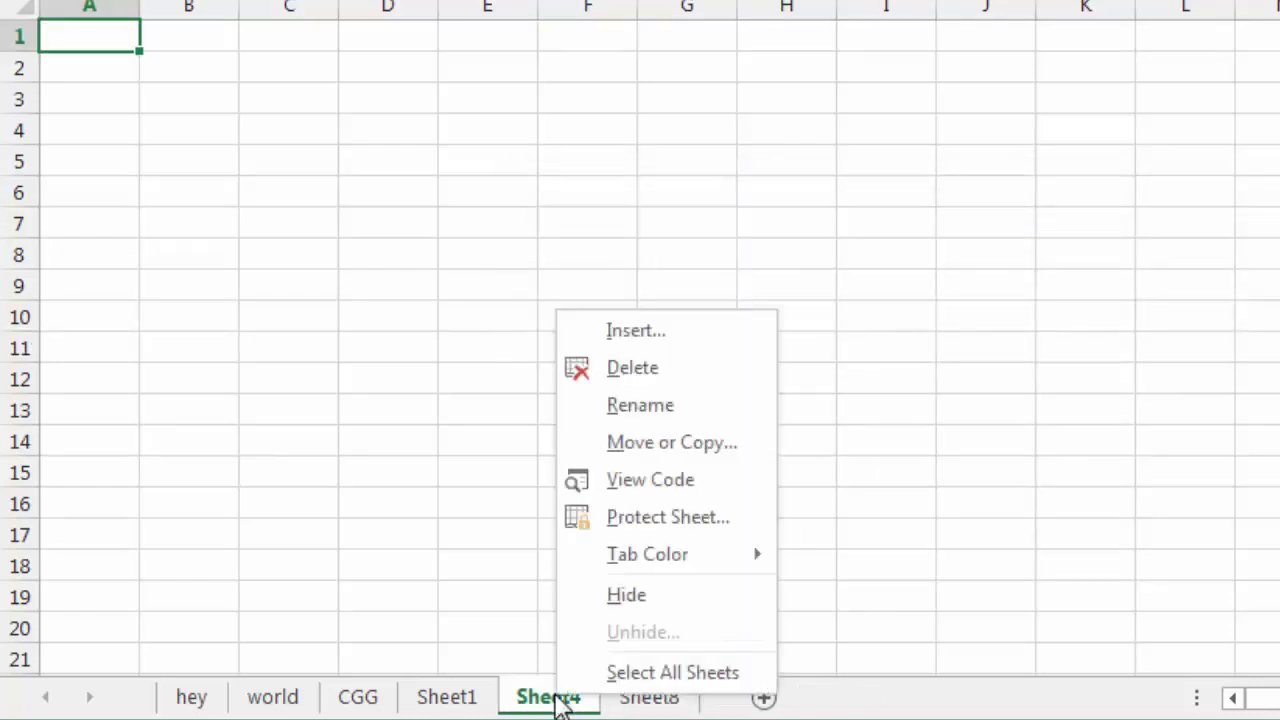
click(674, 391)
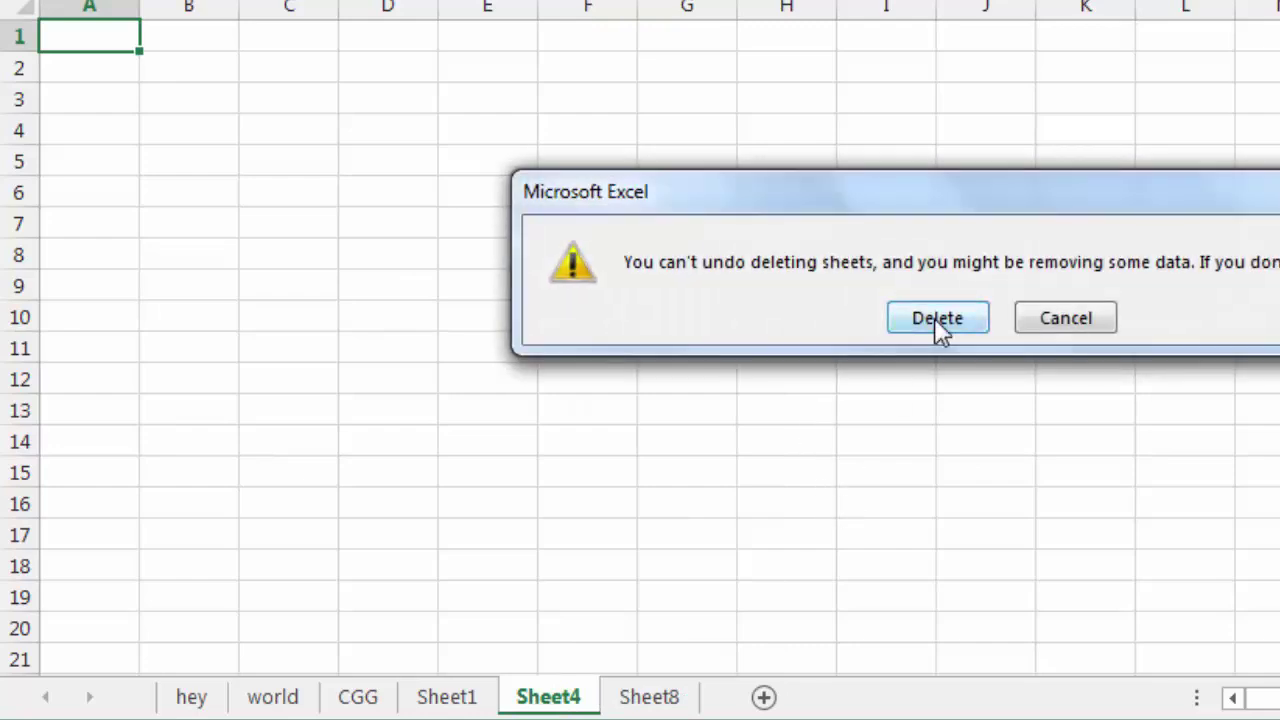
click(937, 322)
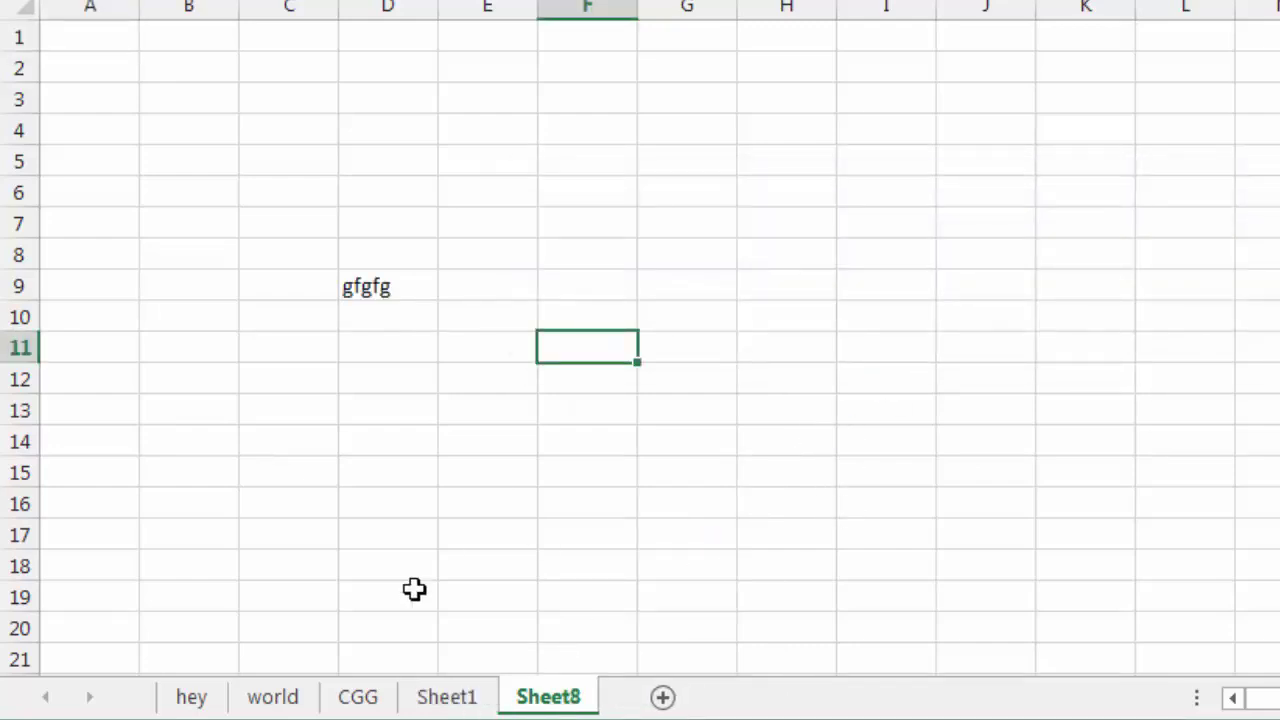
click(366, 692)
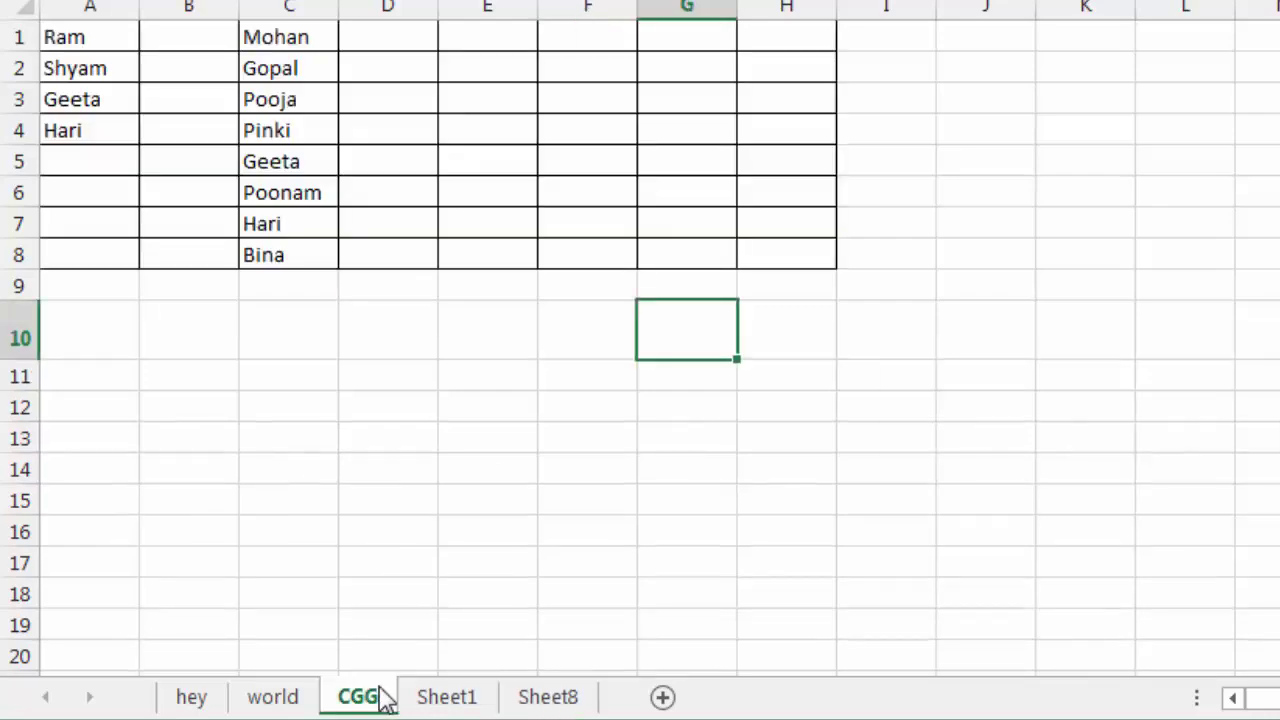
click(471, 699)
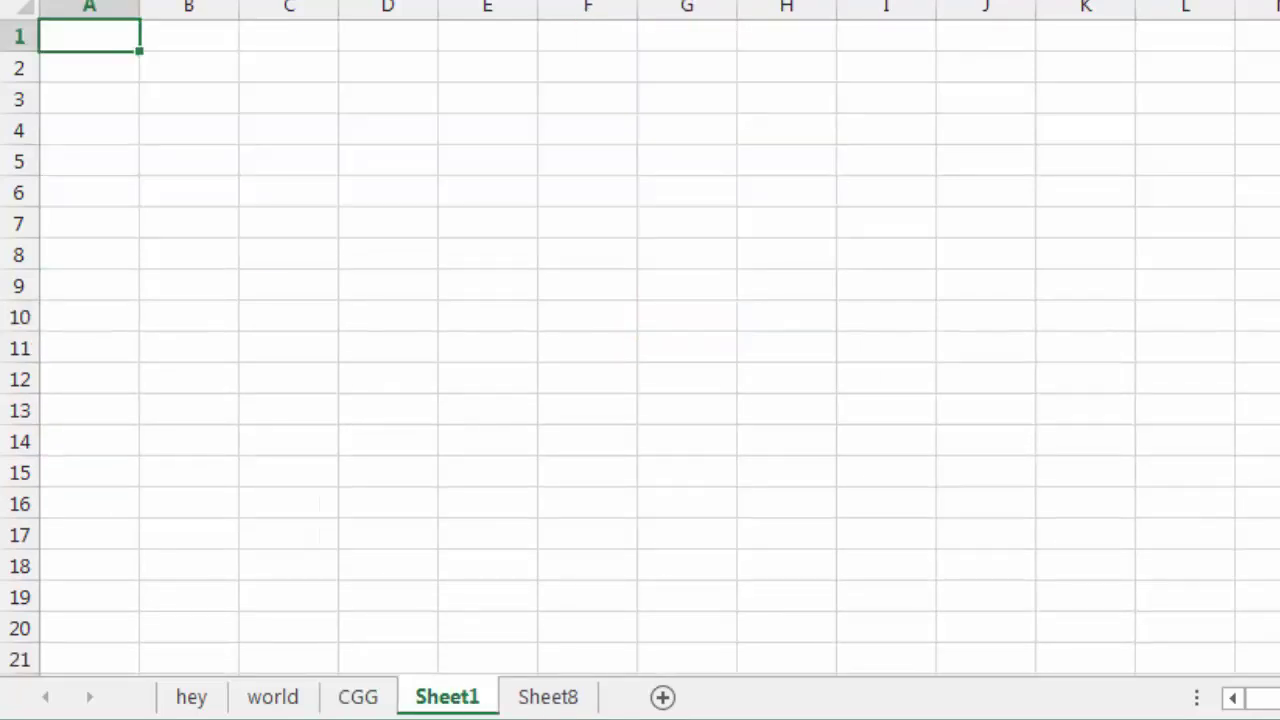
Step createsheet with F8 until Ram and Sheet6 appear, then place the caret before Range on the array line
mouse_move(831, 706)
click(849, 650)
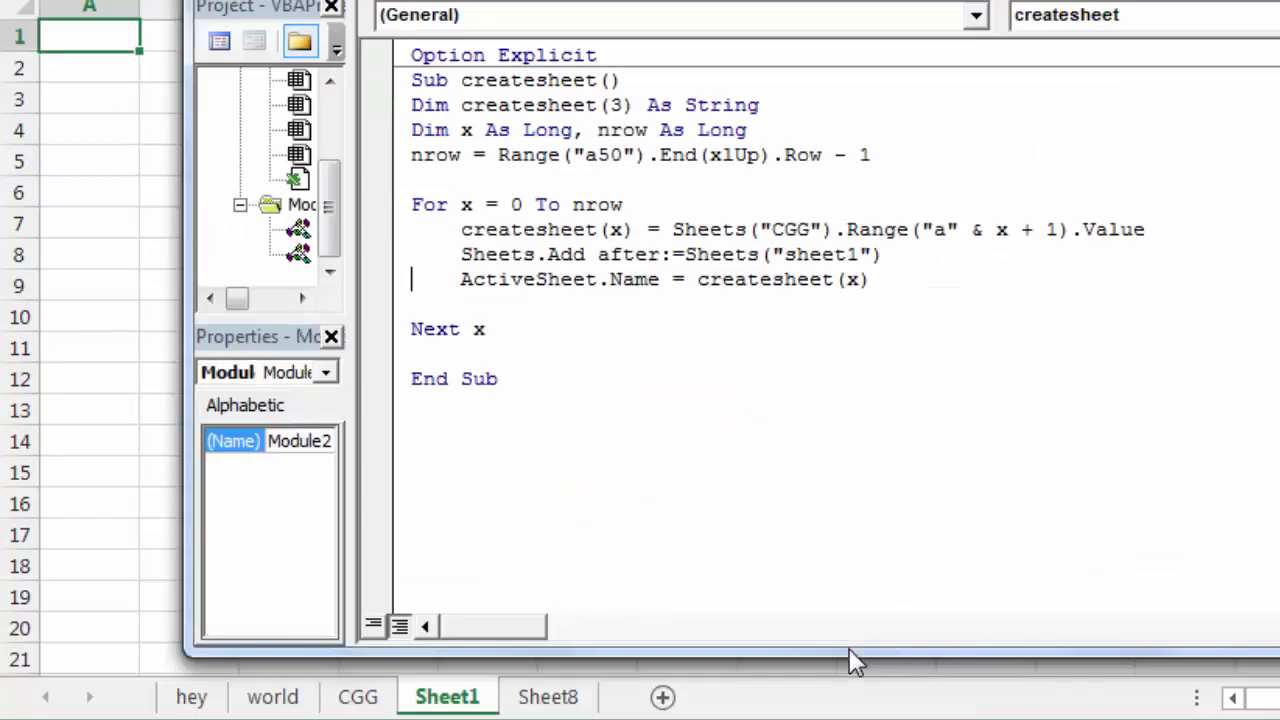
key(F8)
key(F8)
key(F8)
key(F8)
key(F8)
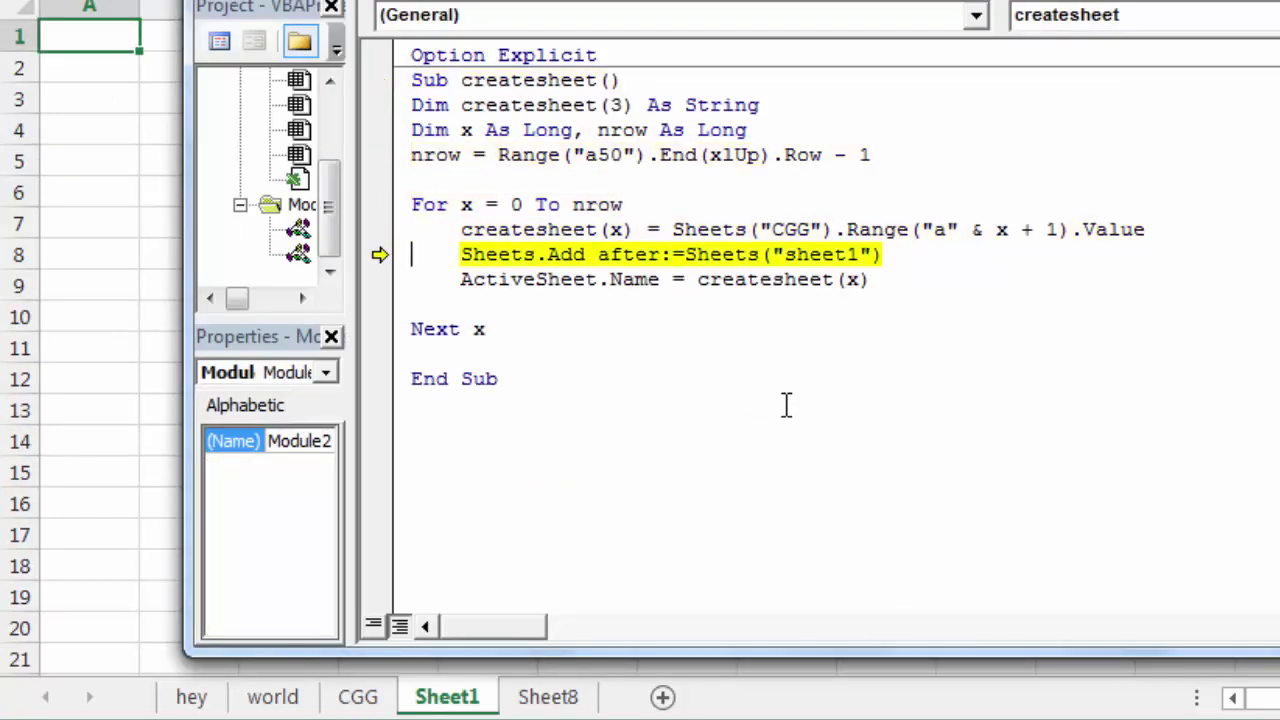
key(F8)
mouse_move(783, 280)
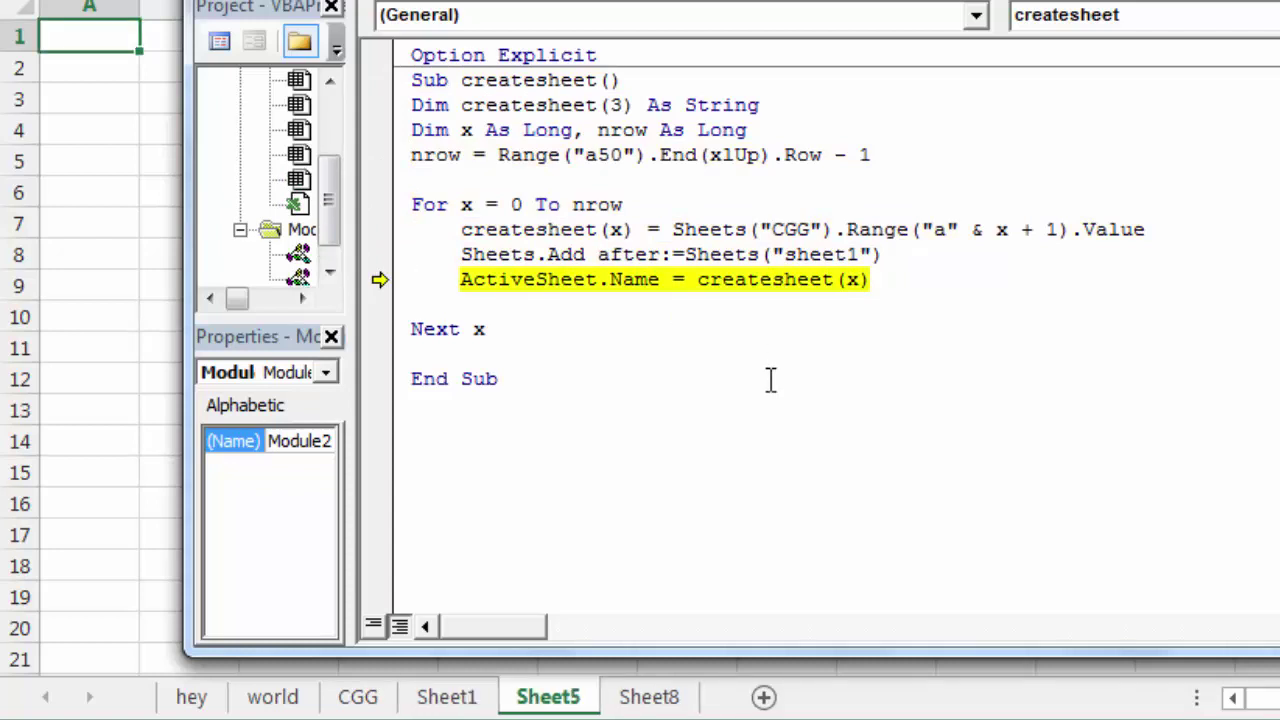
key(F8)
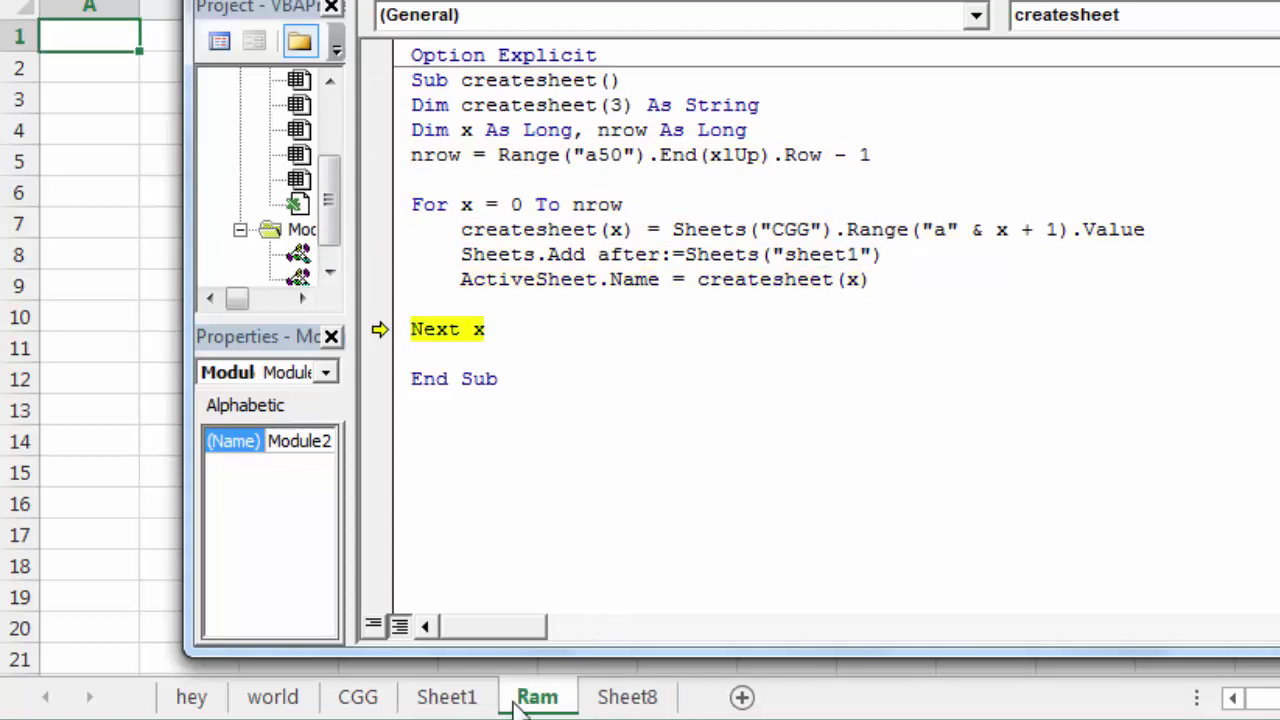
key(F8)
key(F8)
click(850, 304)
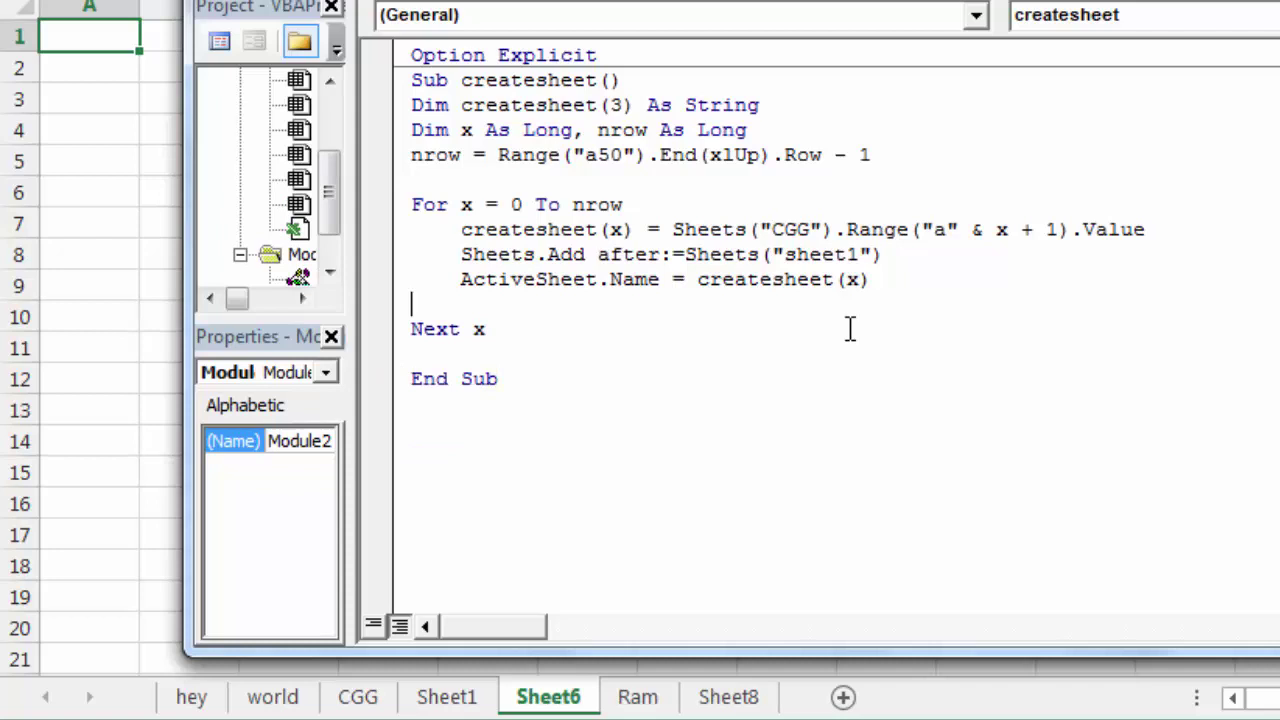
click(911, 229)
click(847, 229)
Remove the Sheets("CGG"). qualifier and copy the Sheets.Add and ActiveSheet.Name lines below Next x
key(BackSpace)
key(BackSpace)
key(BackSpace)
key(BackSpace)
key(BackSpace)
key(BackSpace)
key(BackSpace)
key(BackSpace)
key(BackSpace)
key(BackSpace)
key(BackSpace)
key(BackSpace)
key(BackSpace)
key(BackSpace)
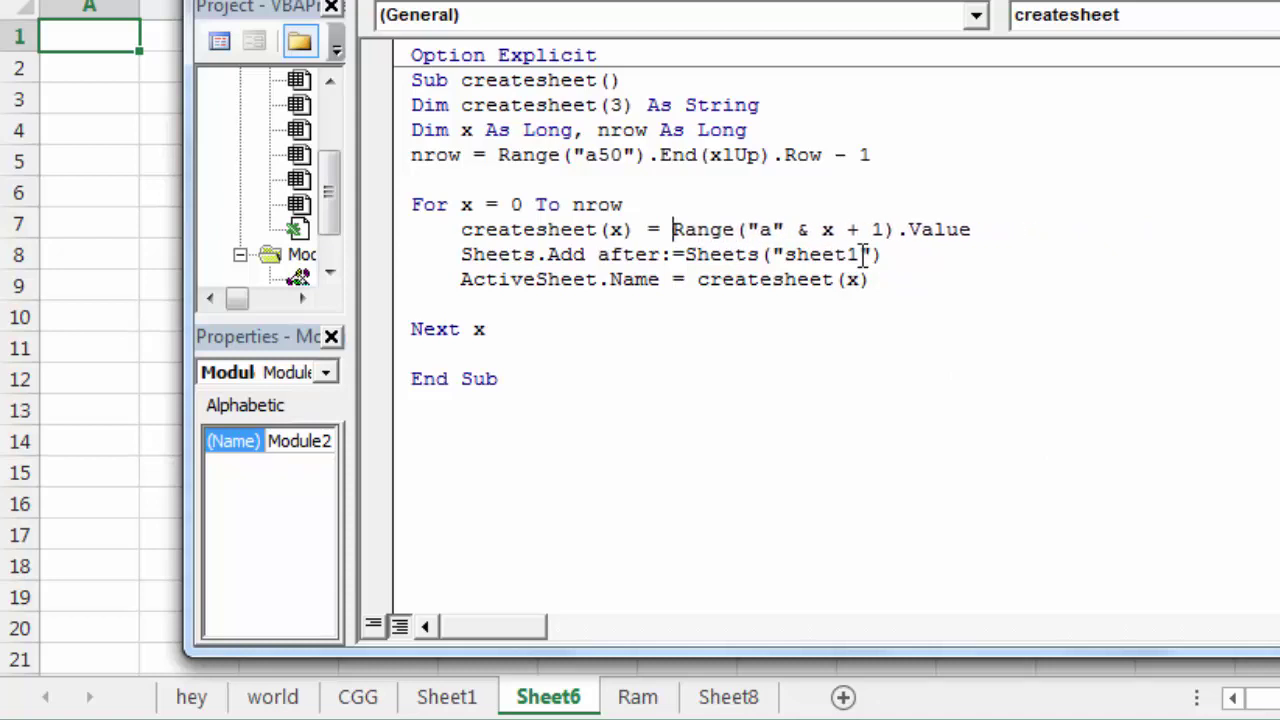
mouse_move(890, 287)
mouse_down()
mouse_move(460, 279)
mouse_move(459, 254)
mouse_up()
key(ctrl+c)
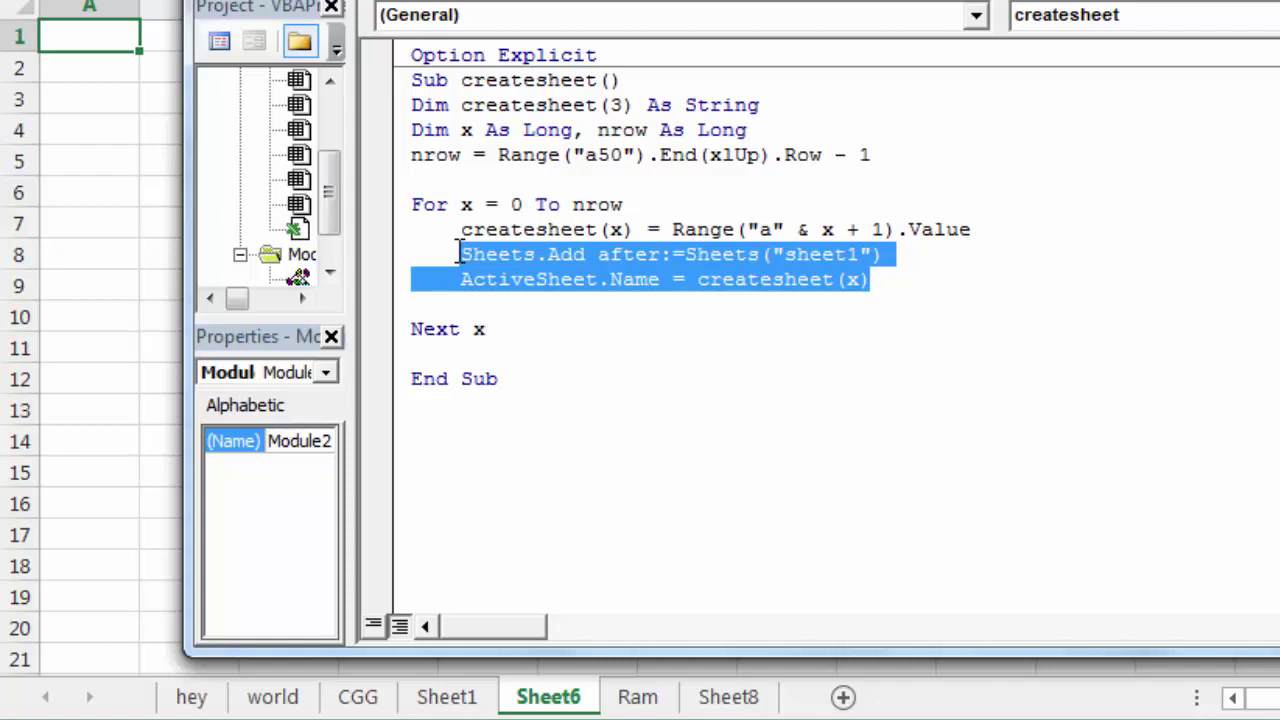
click(487, 332)
key(Return)
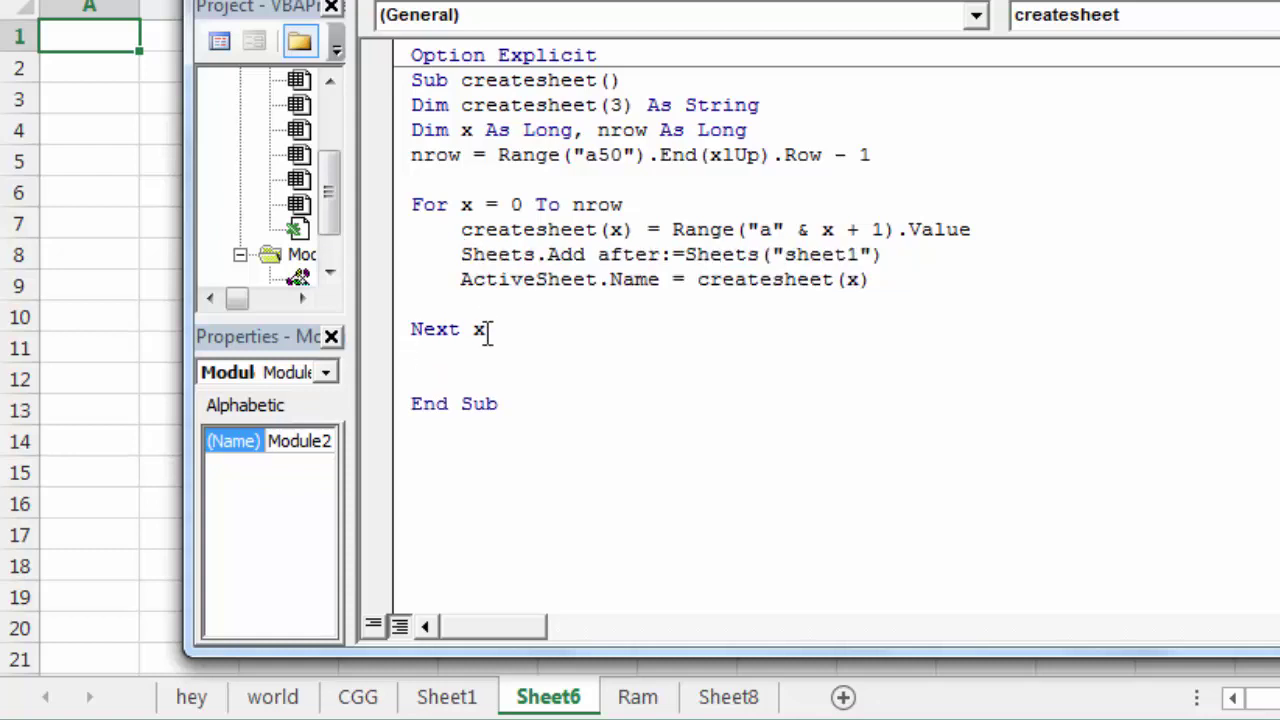
key(ctrl+v)
key(Return)
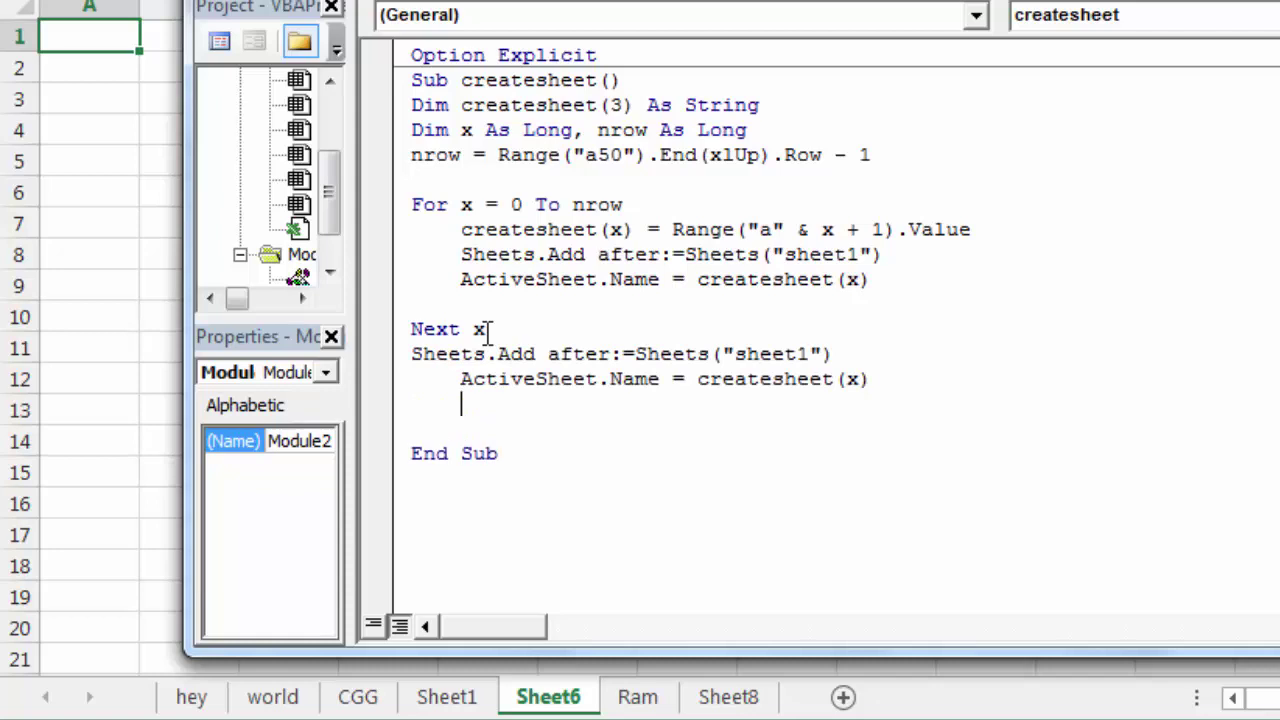
Wrap the pasted lines in a second For x = 0 To nrow … Next x loop
click(504, 331)
key(Return)
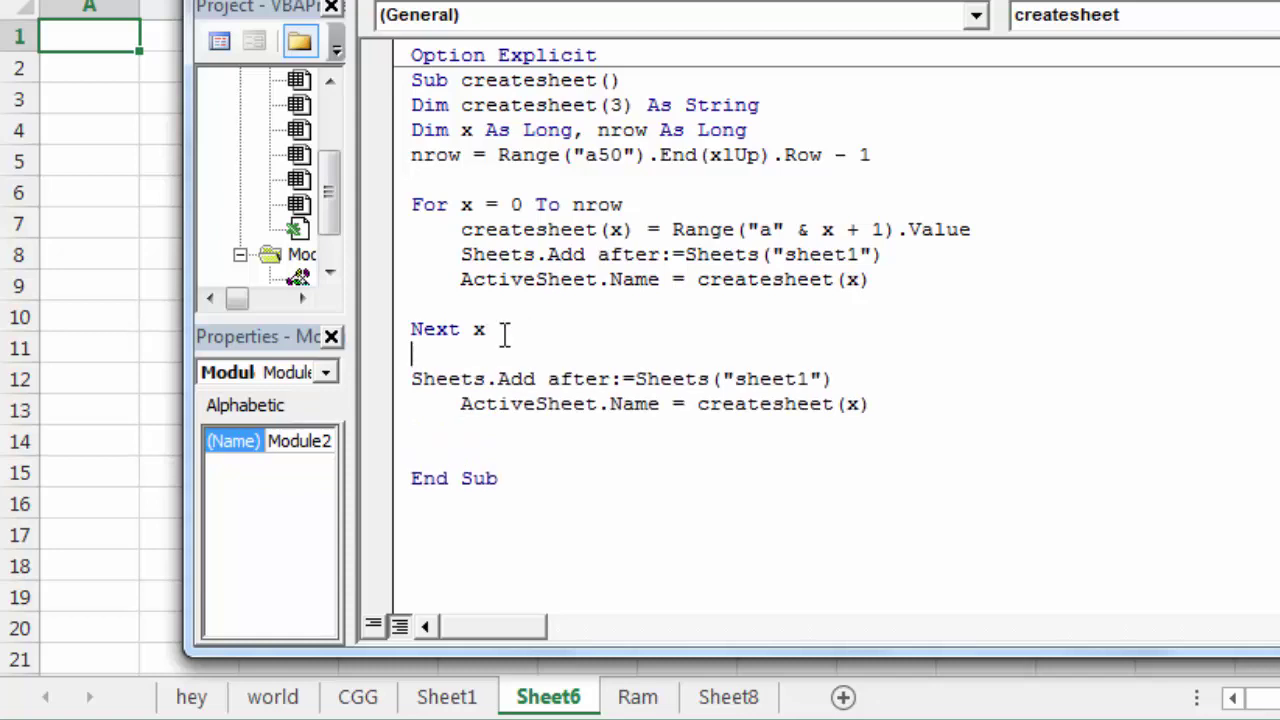
text(for x = )
text(0 to nrow)
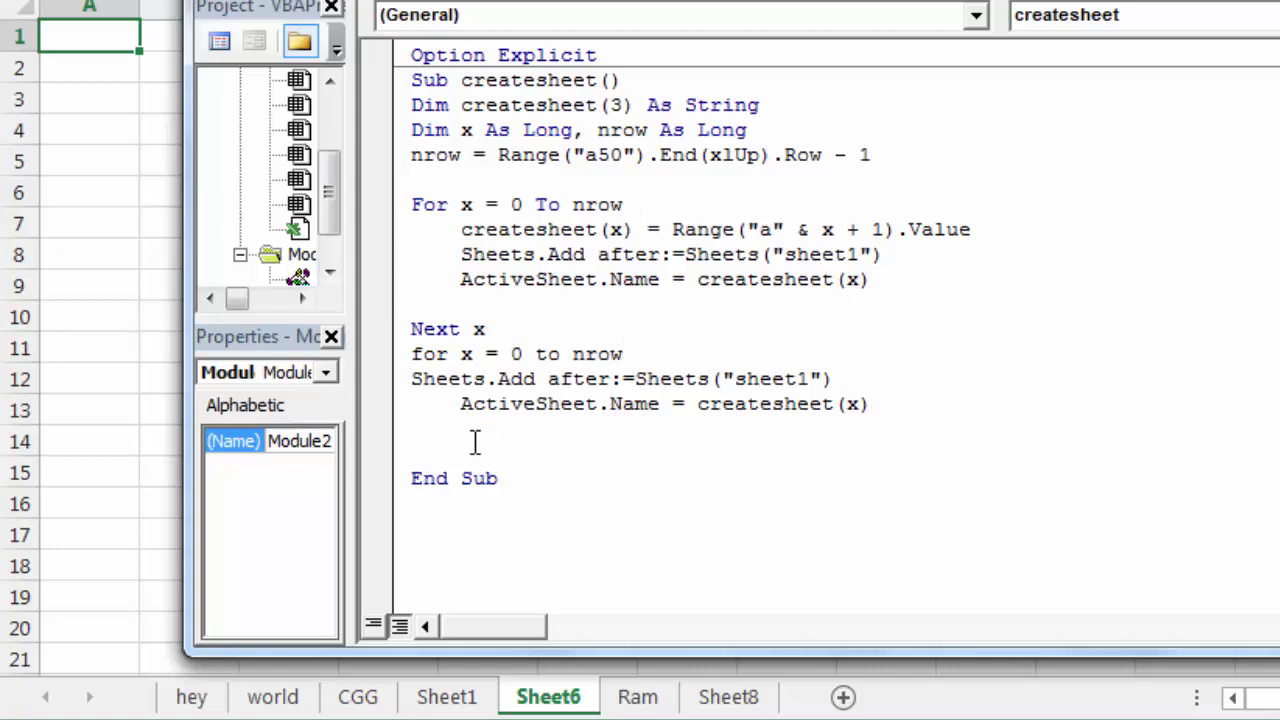
click(413, 378)
key(Tab)
click(424, 430)
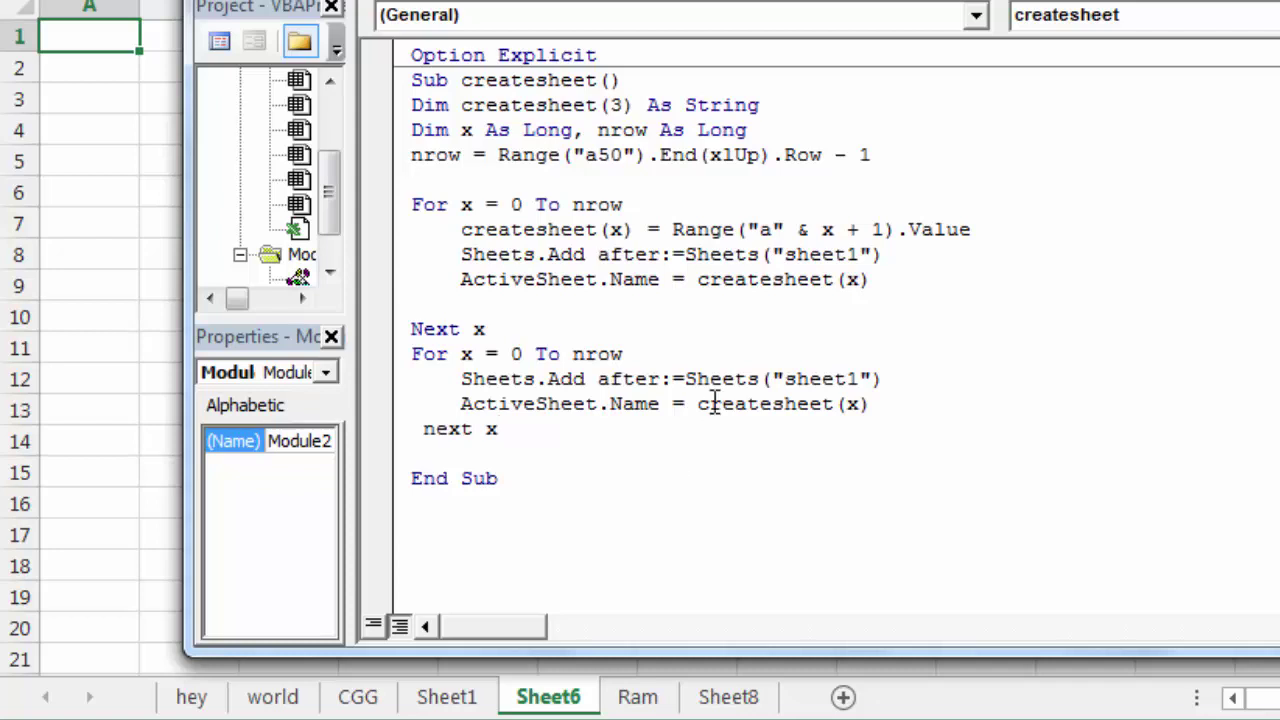
click(722, 262)
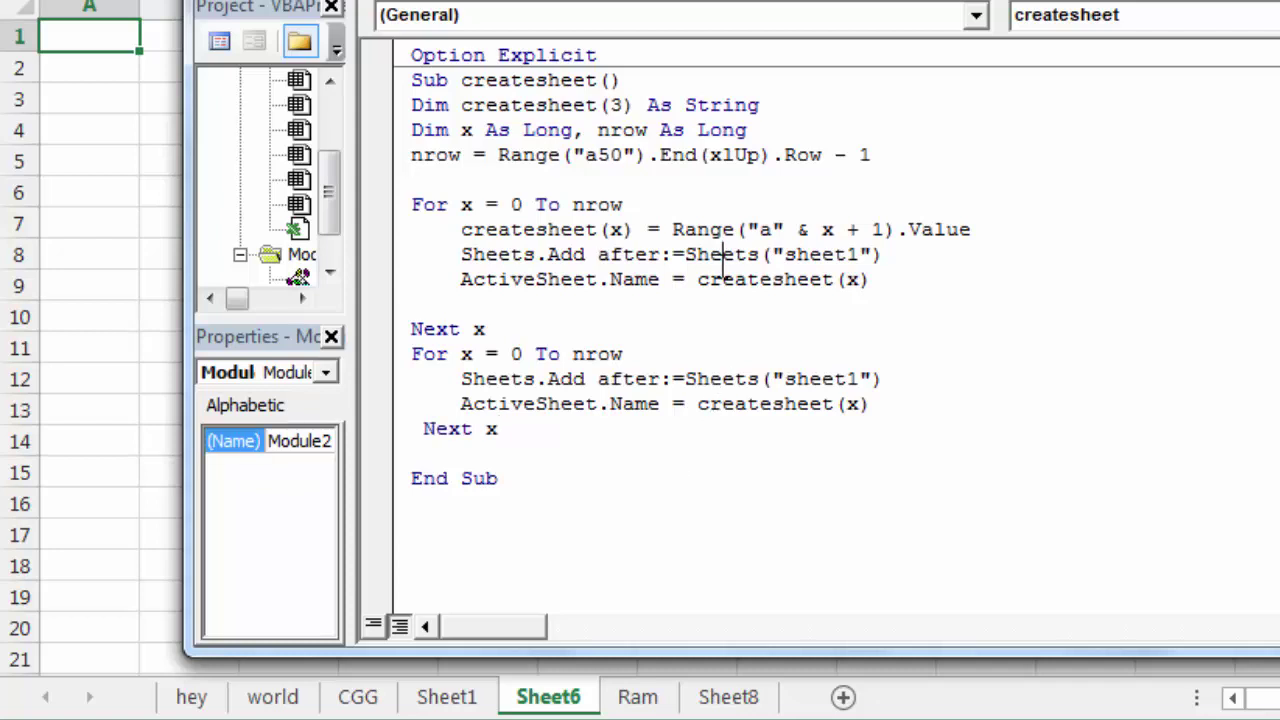
Delete the Sheet6 worksheet and confirm the deletion
click(576, 702)
right_click(576, 702)
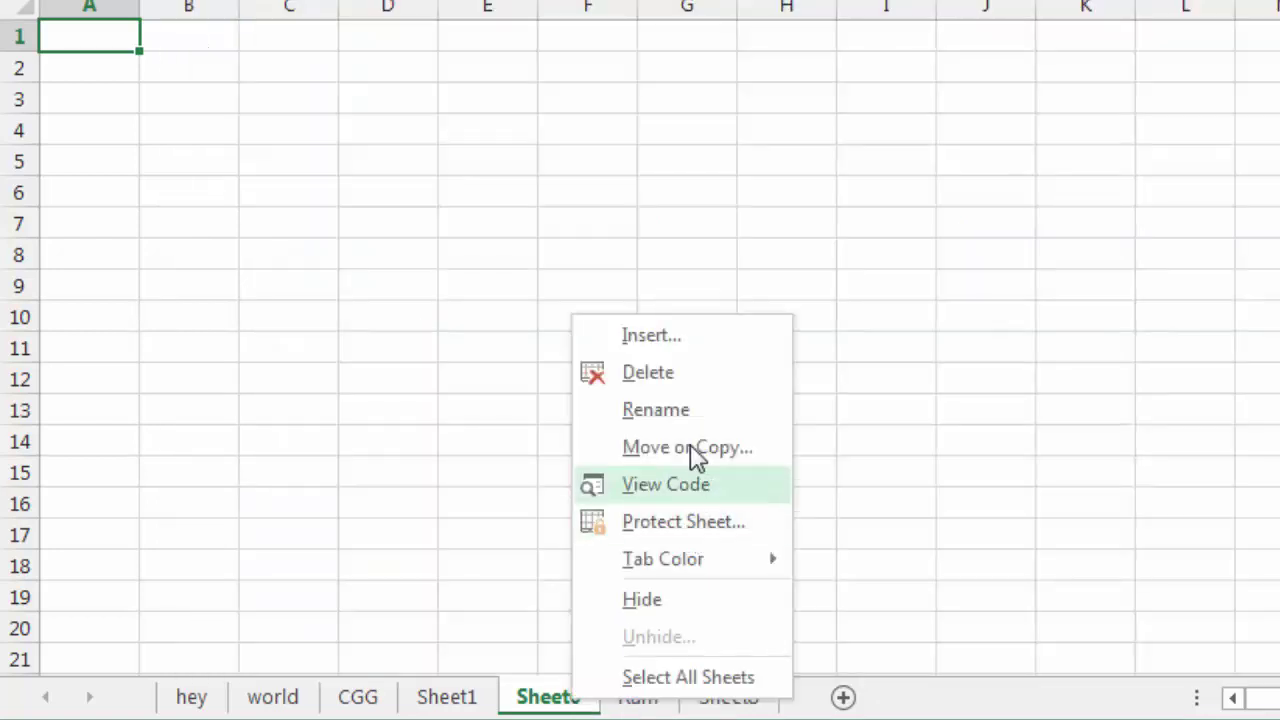
click(677, 377)
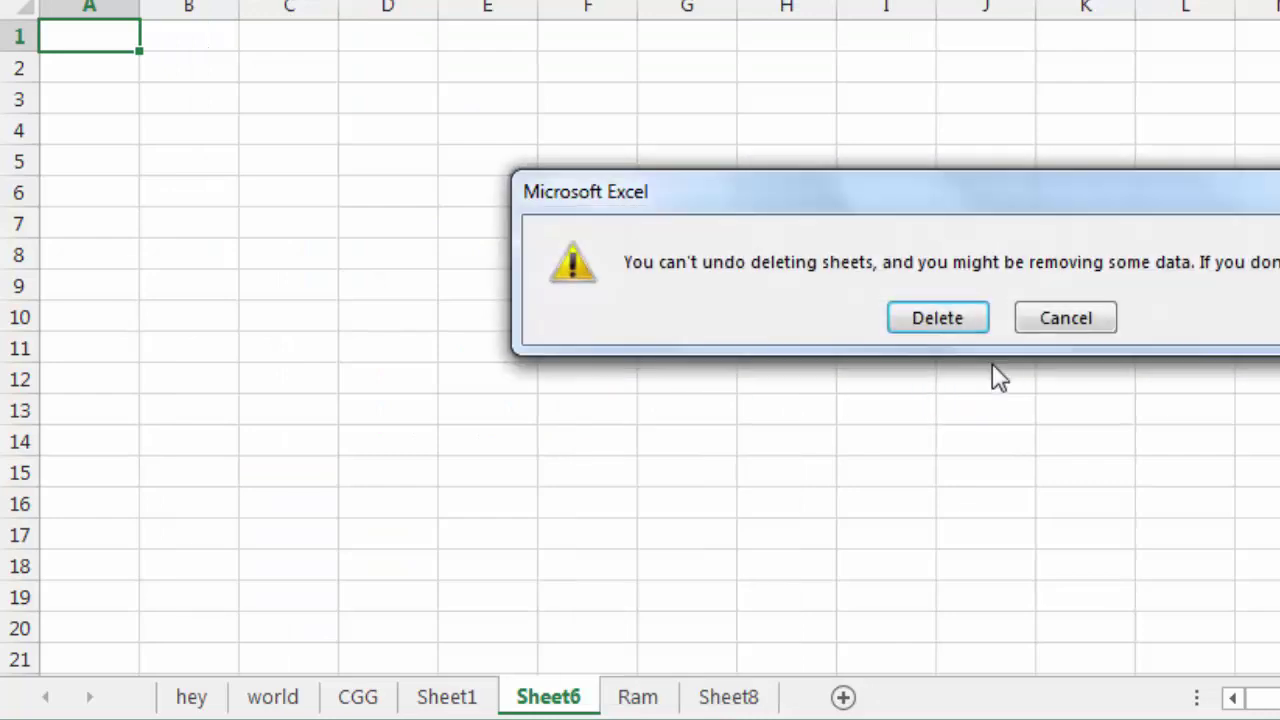
click(951, 318)
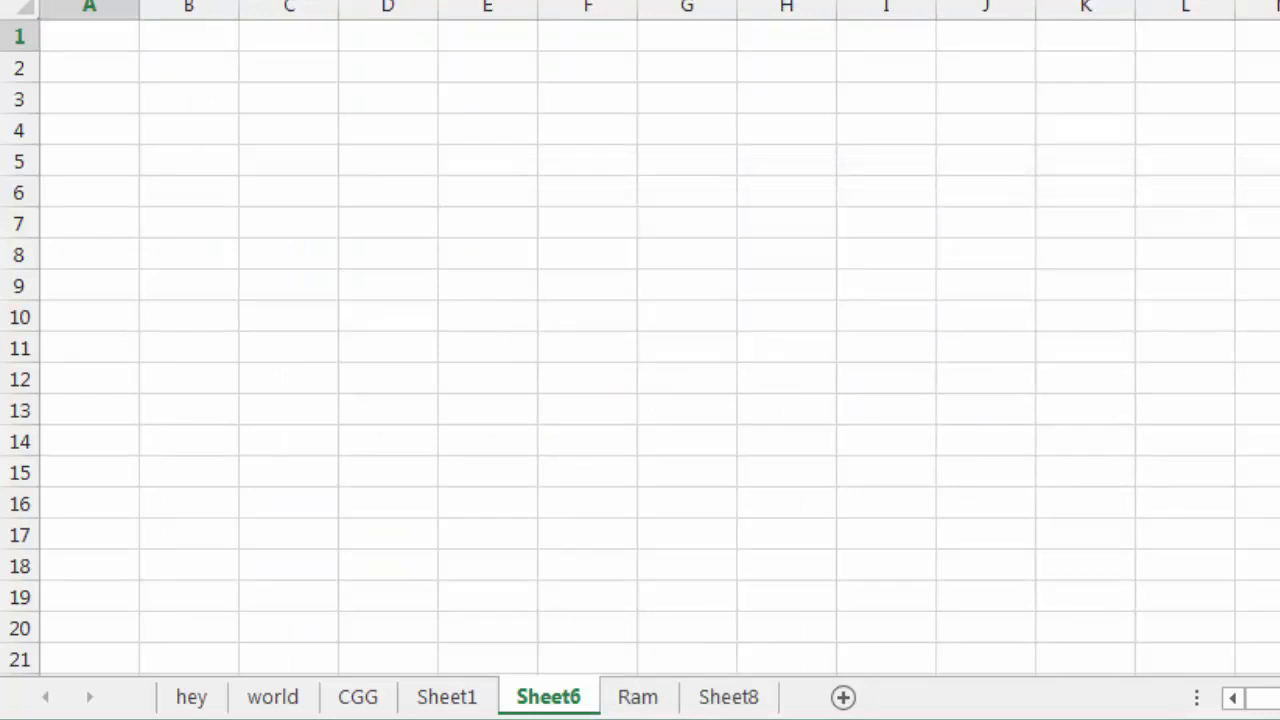
Delete the Ram worksheet and return to the CGG sheet
click(640, 705)
right_click(546, 705)
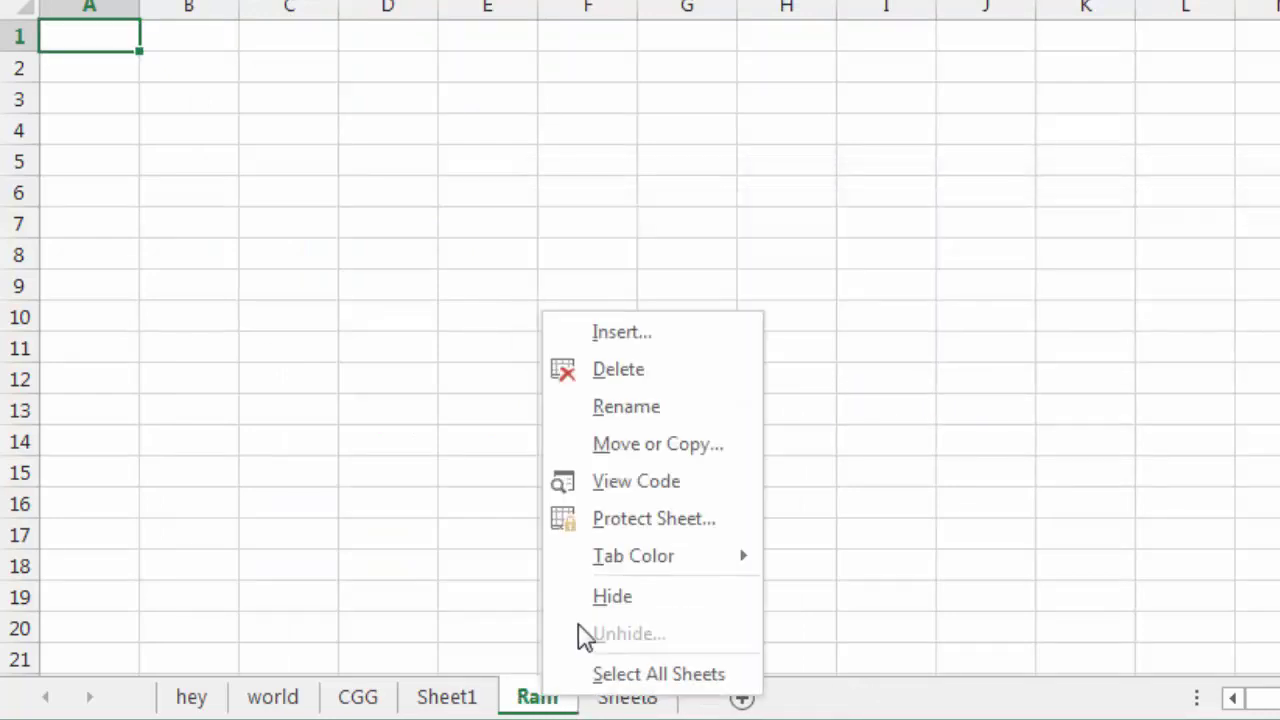
click(629, 391)
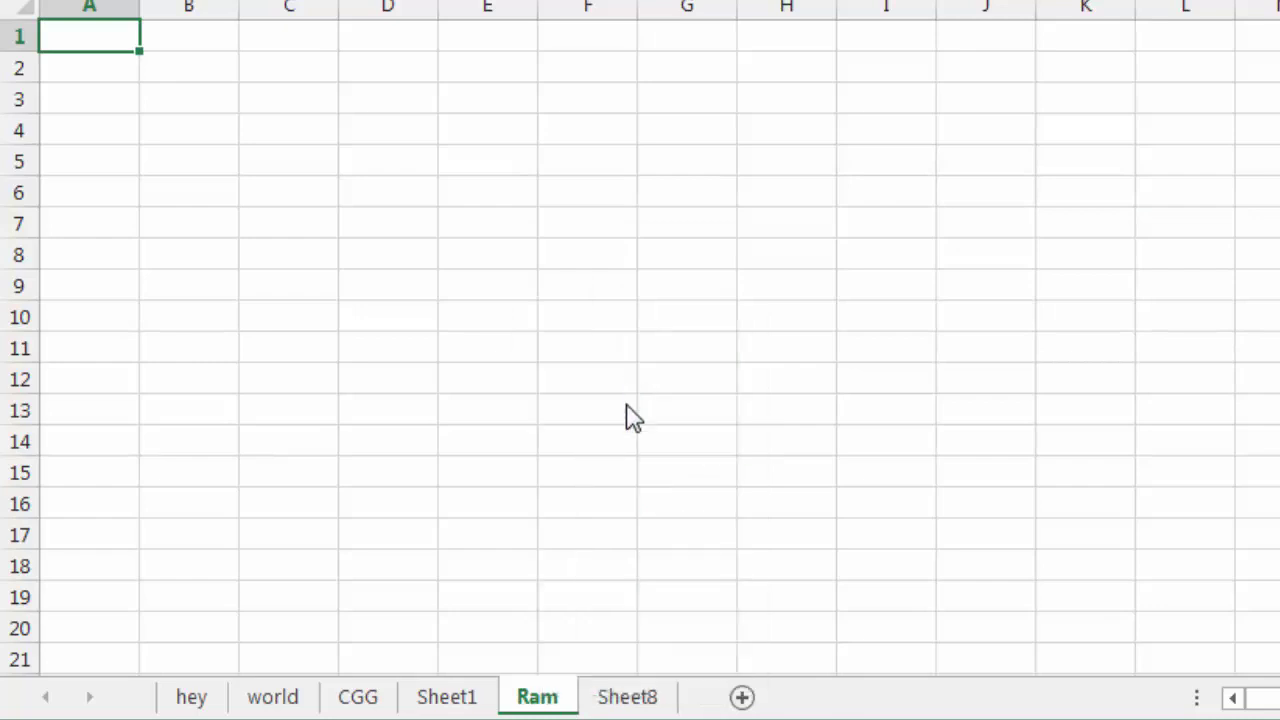
click(348, 702)
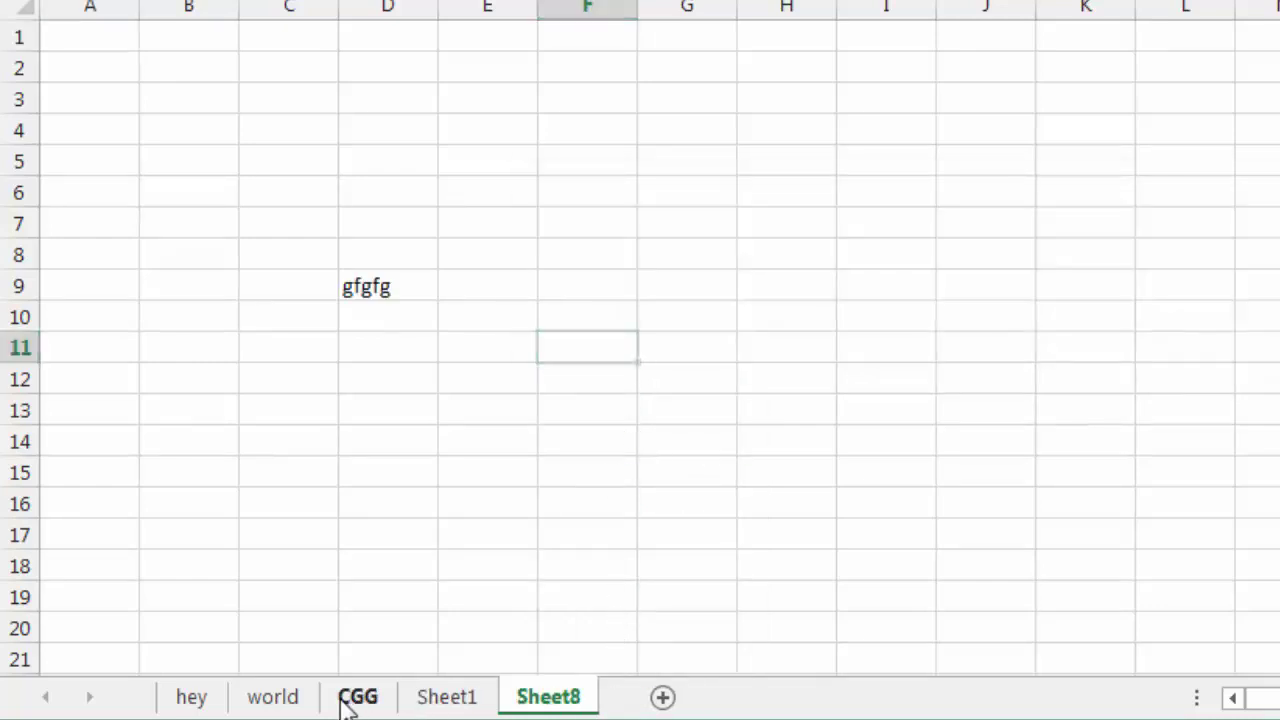
click(368, 369)
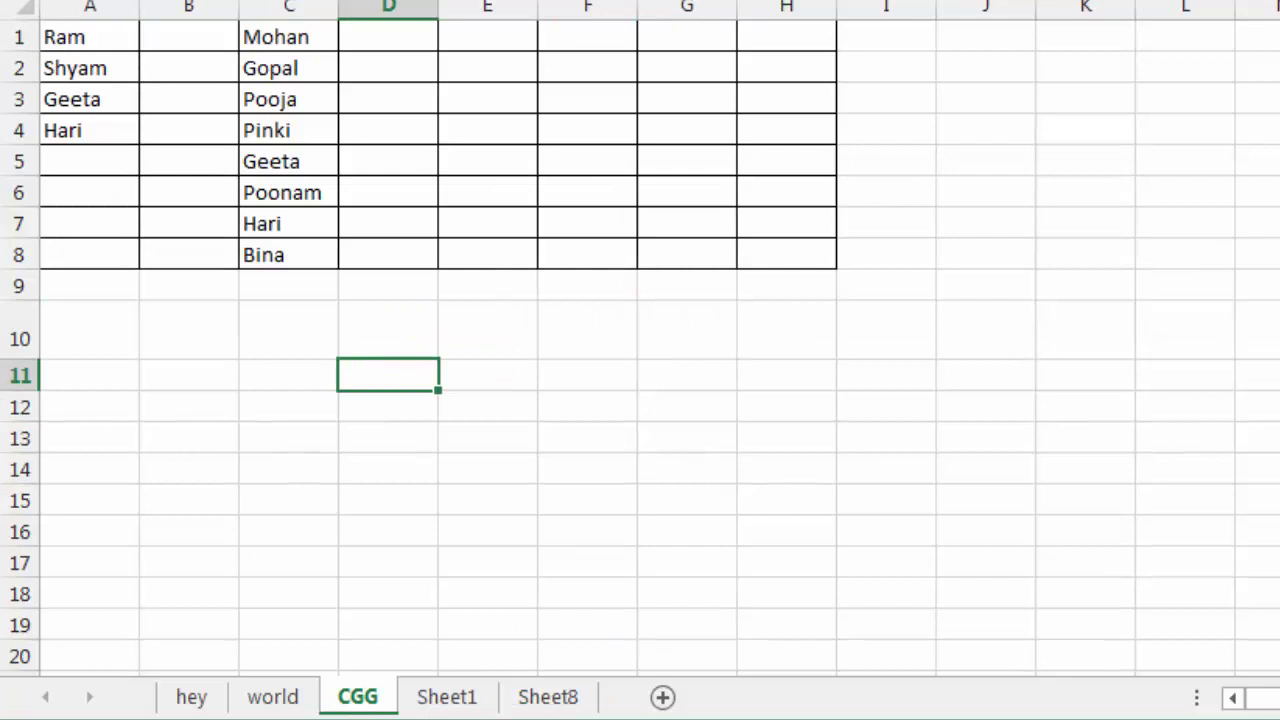
Start stepping through the createsheet macro with F8 in the VBA editor
mouse_move(718, 715)
click(863, 651)
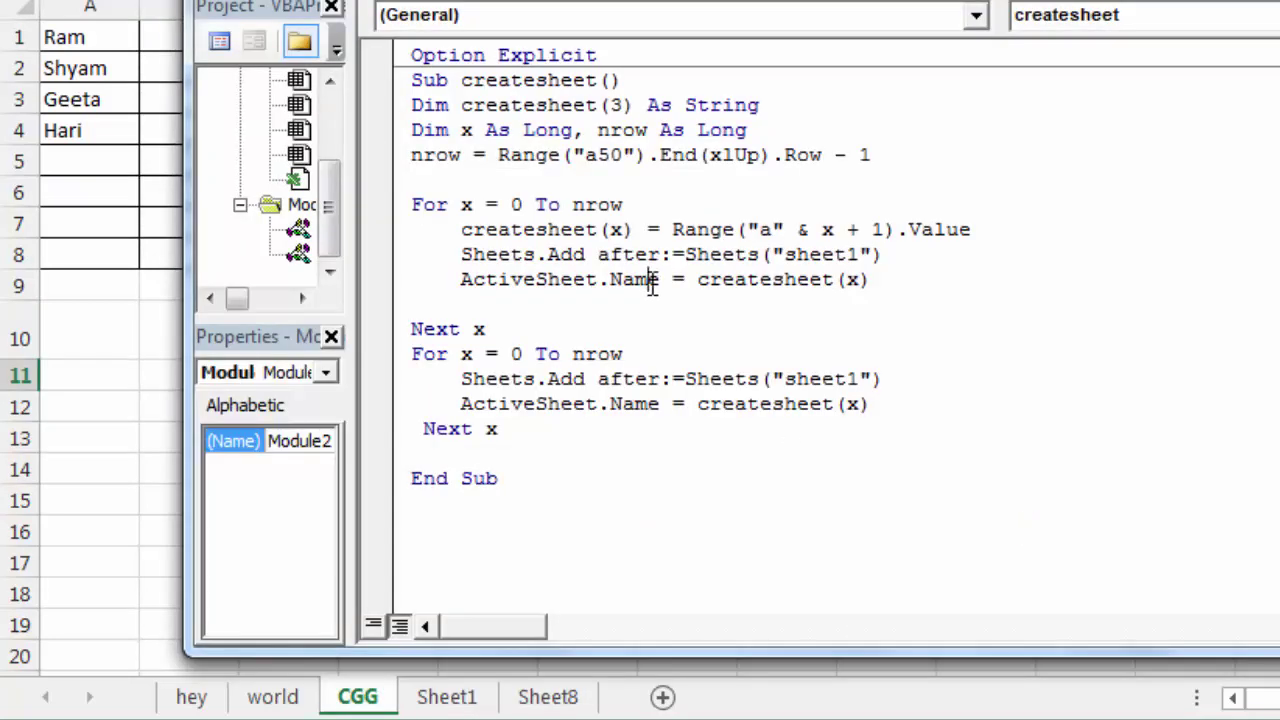
key(F8)
key(F8)
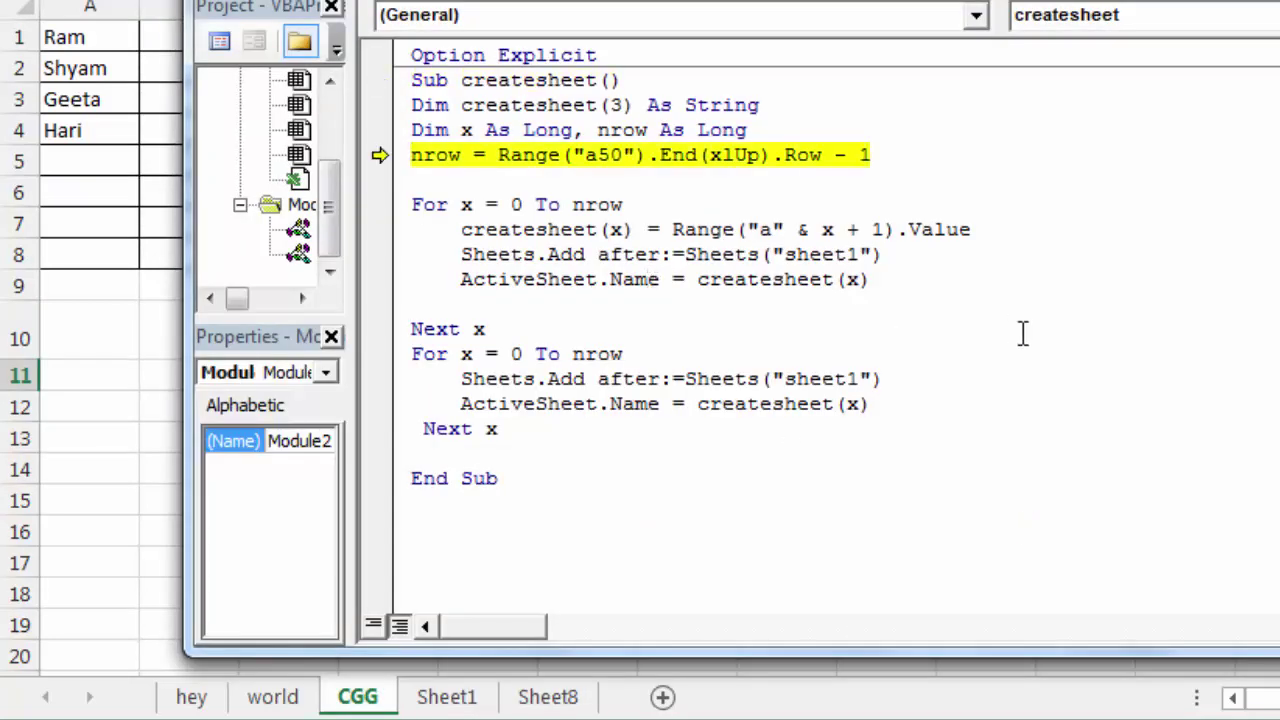
key(F8)
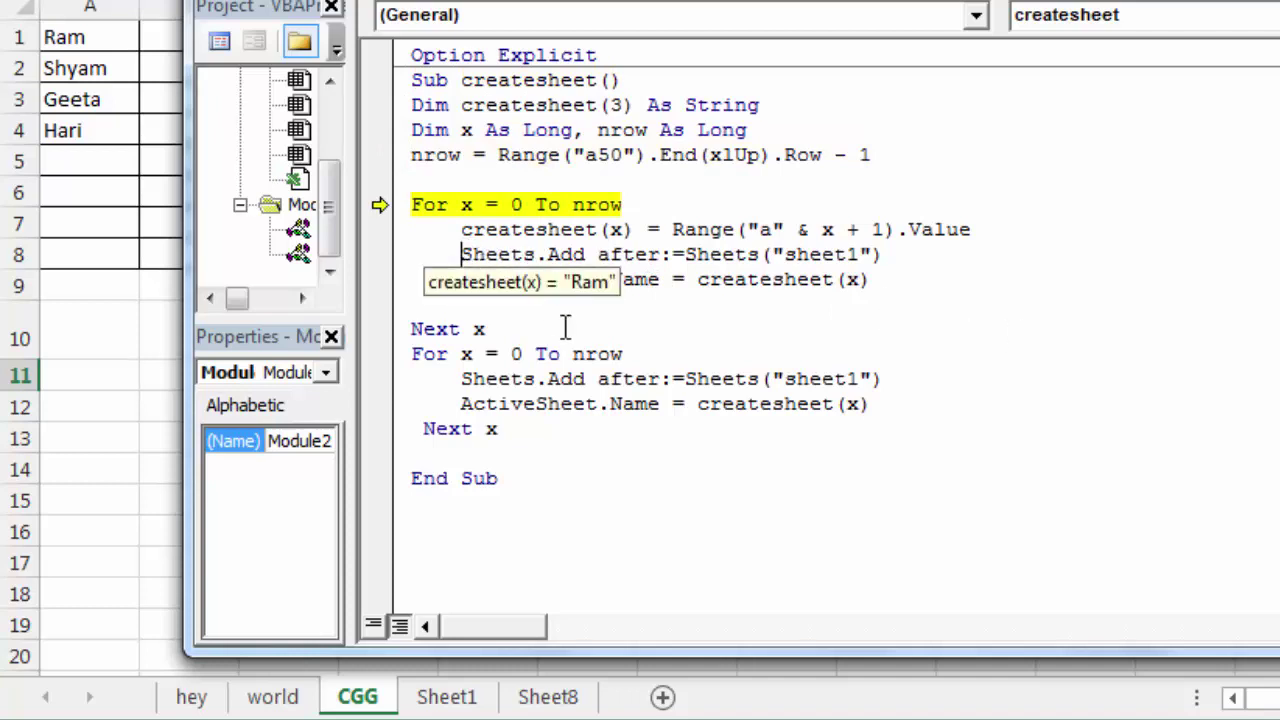
Comment out the first loop's Sheets.Add and ActiveSheet.Name lines with apostrophes
click(461, 254)
text(')
click(461, 279)
text(')
click(785, 335)
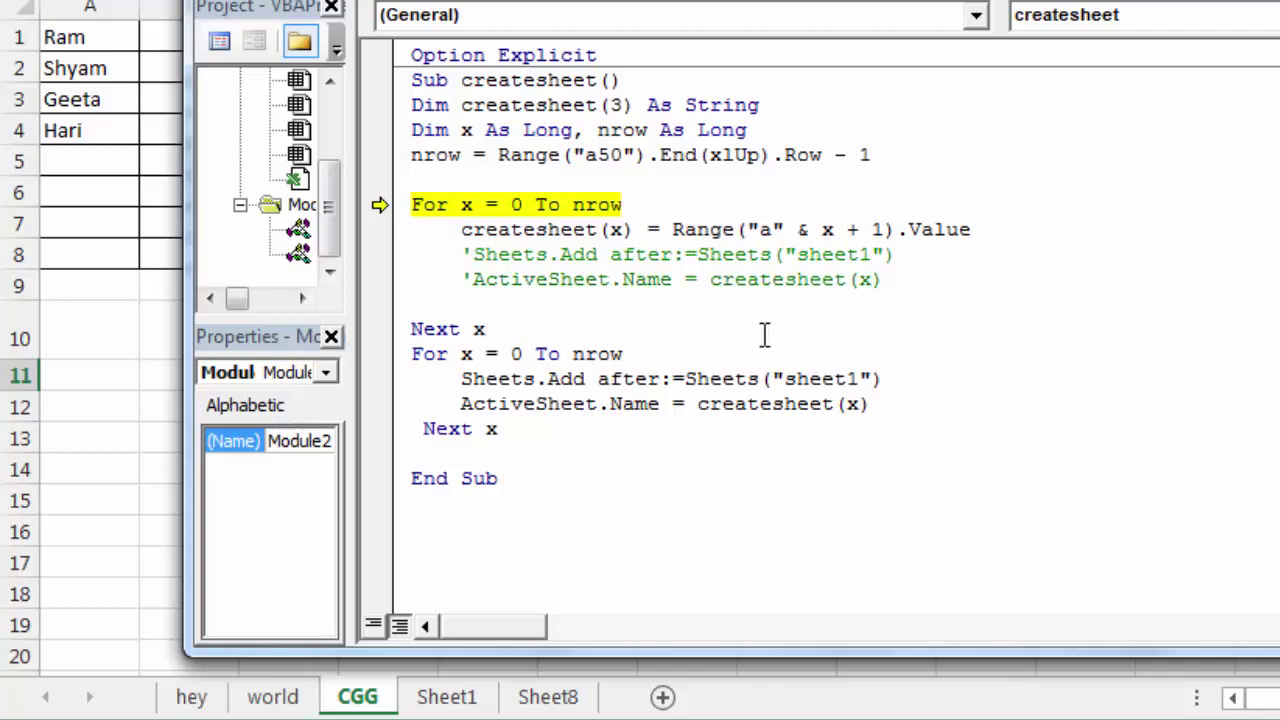
Step through the first loop as it stores each name in the array
key(F8)
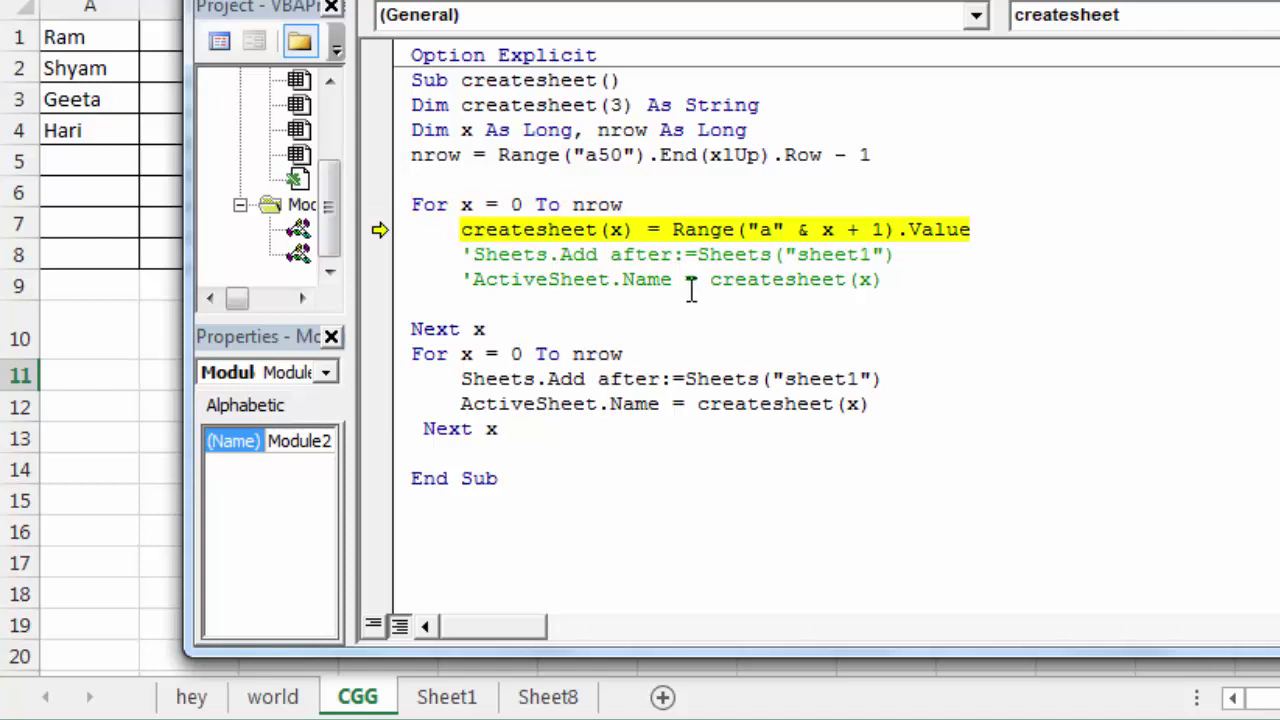
key(F8)
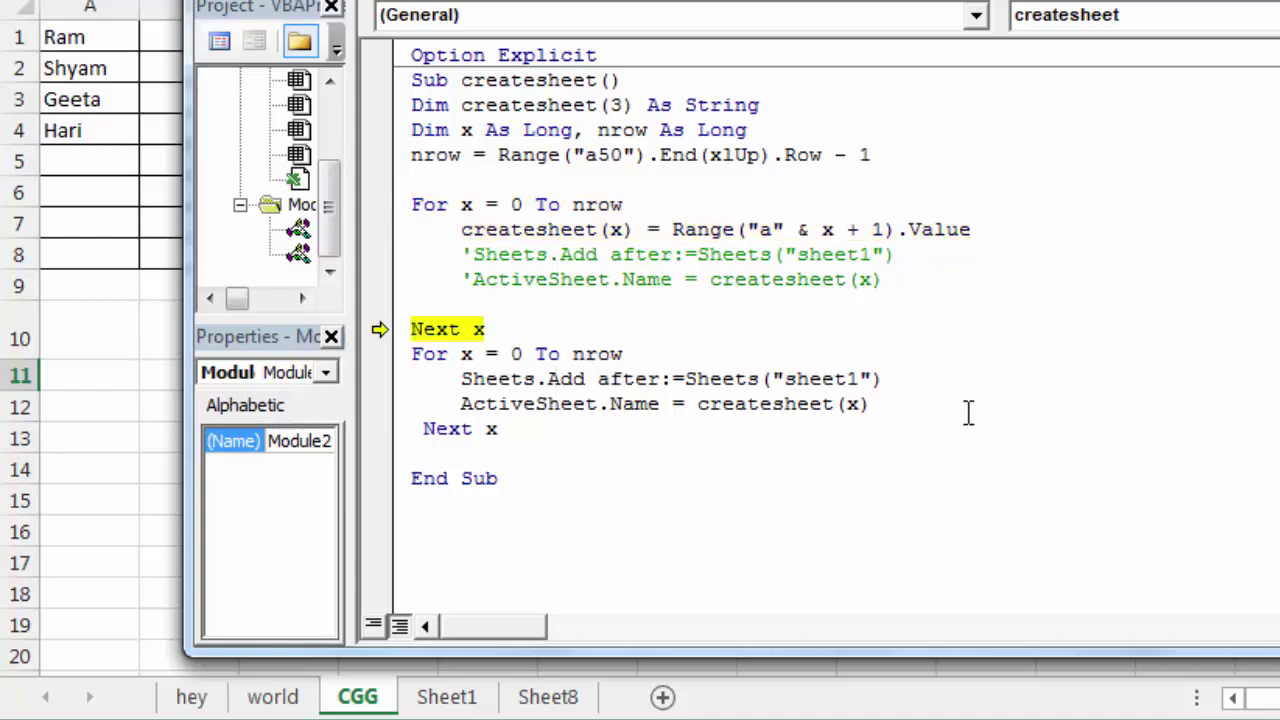
key(F8)
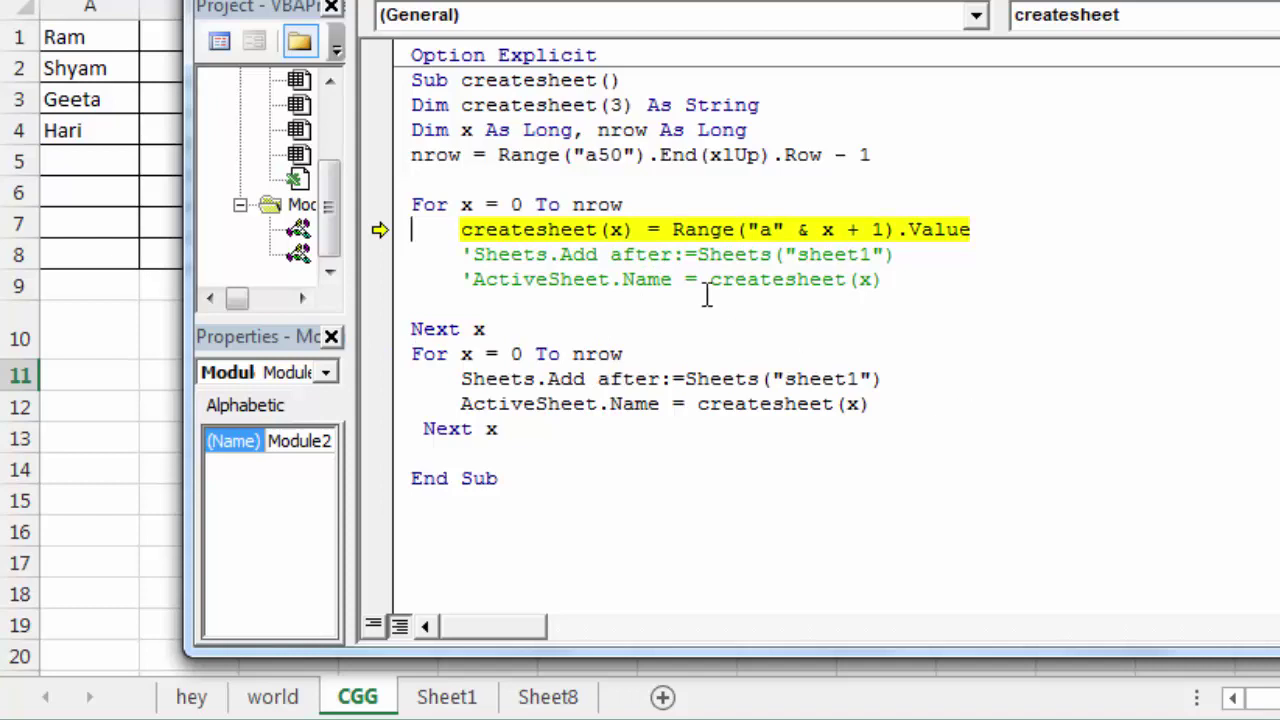
key(F8)
key(F8)
key(F8)
key(F8)
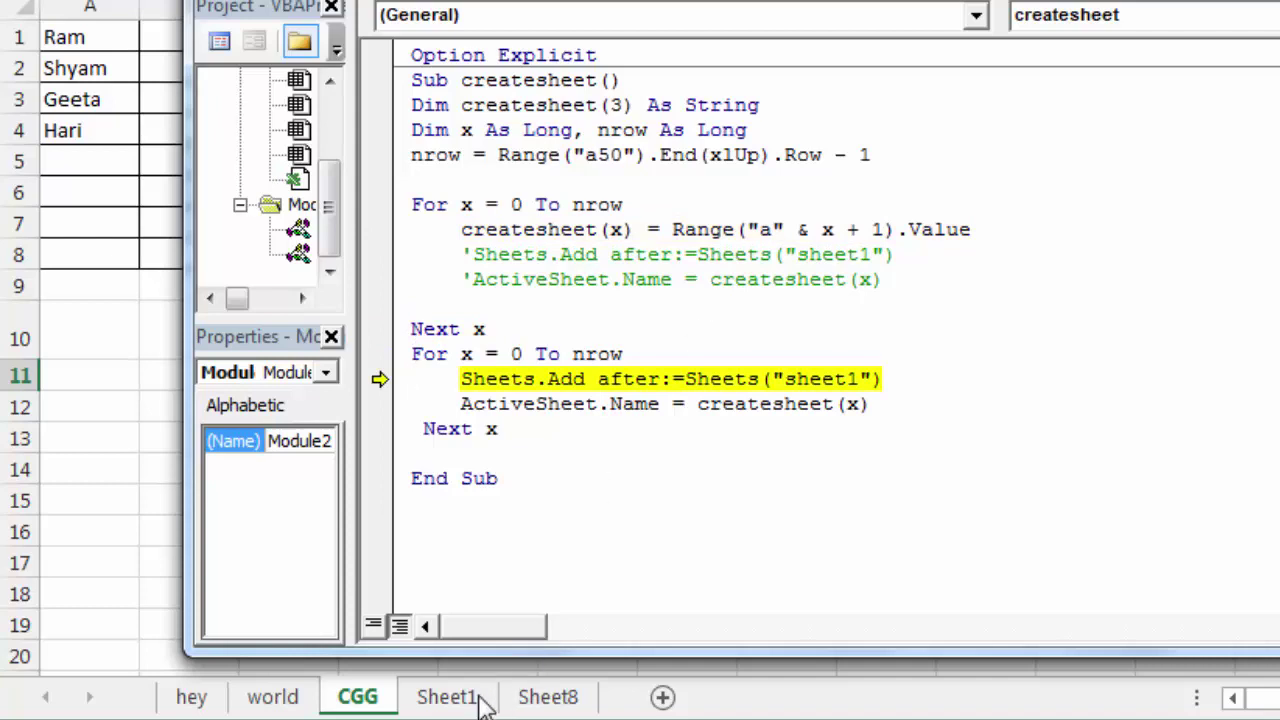
Step the second loop to End Sub, creating sheets Ram, Shyam, Geeta and Hari after Sheet1
key(F8)
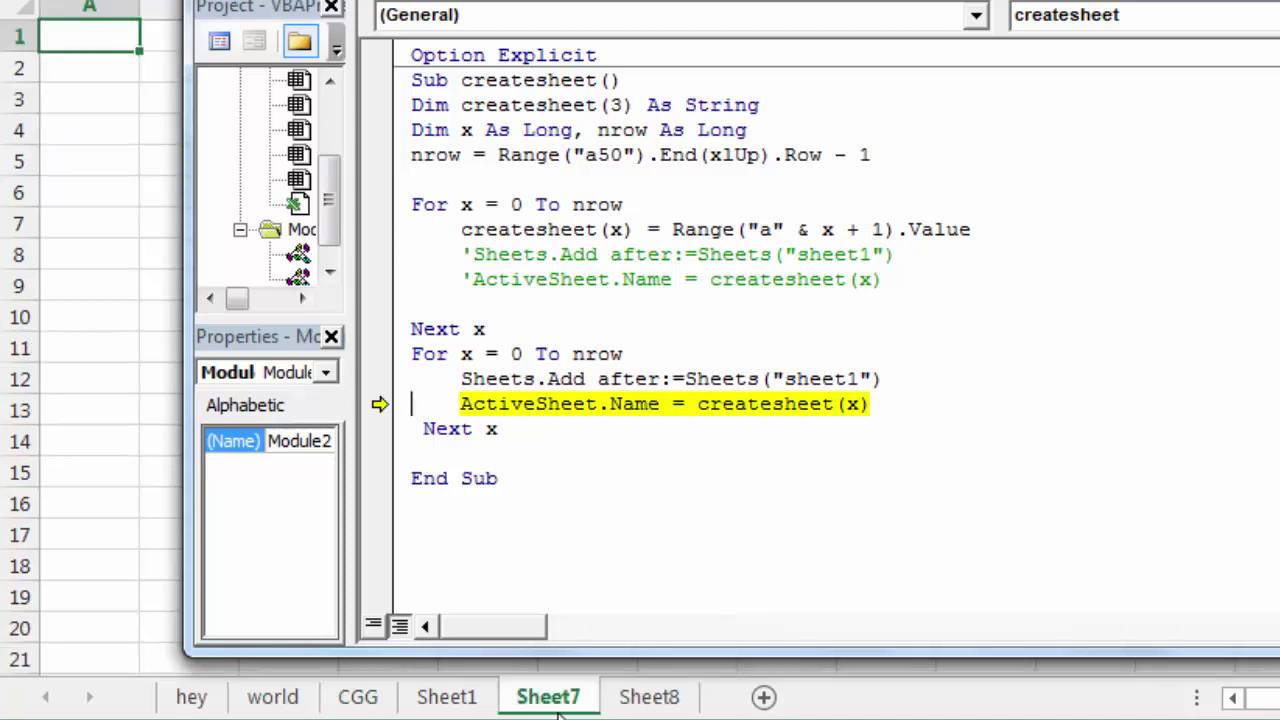
key(F8)
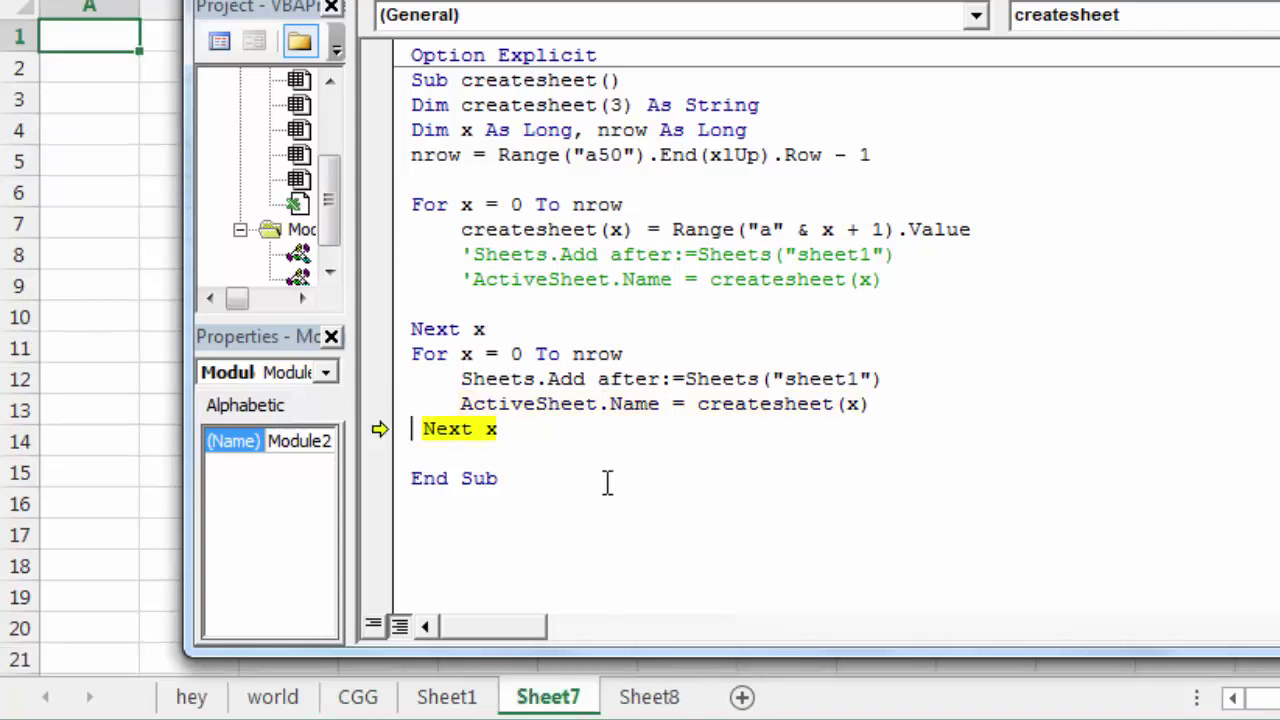
key(F8)
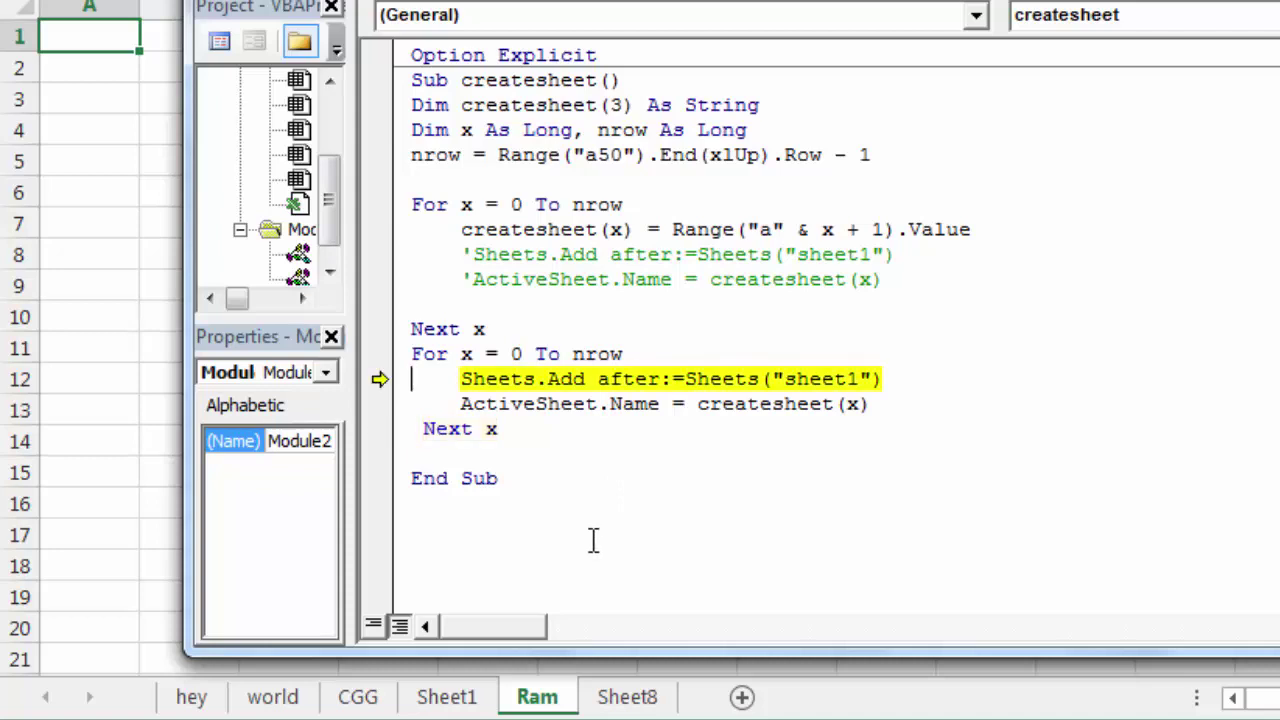
key(F8)
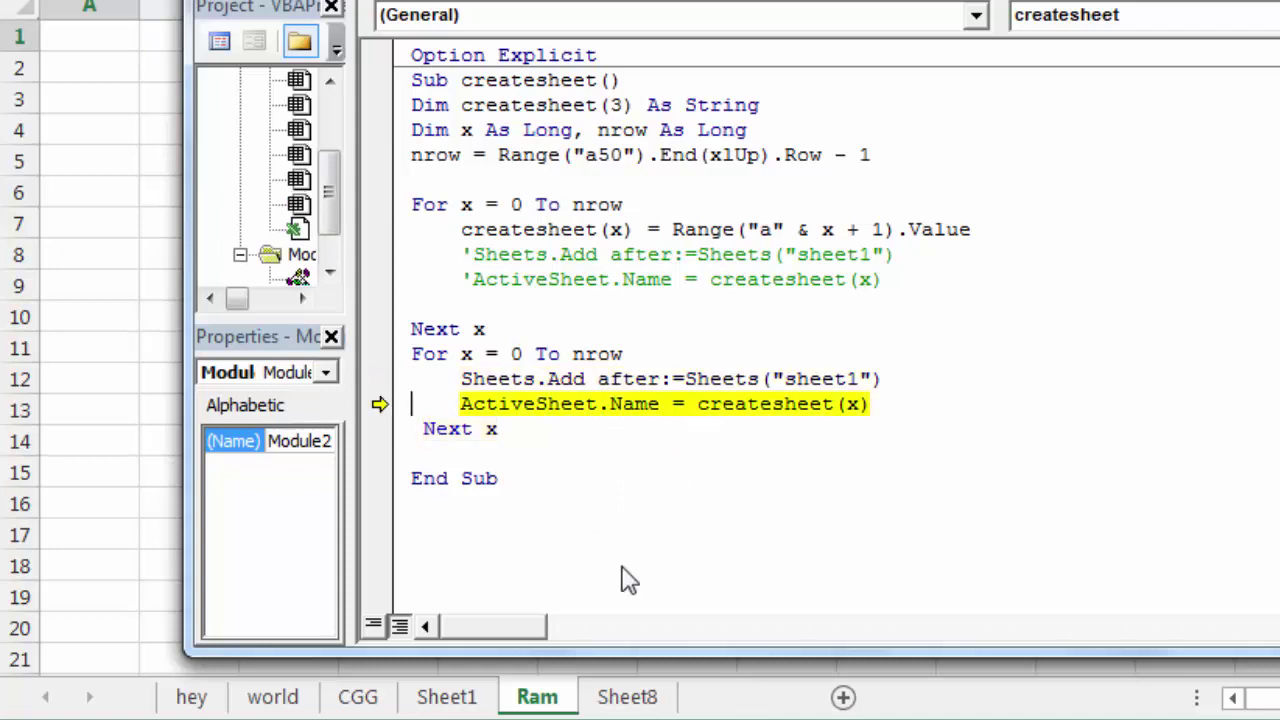
key(F8)
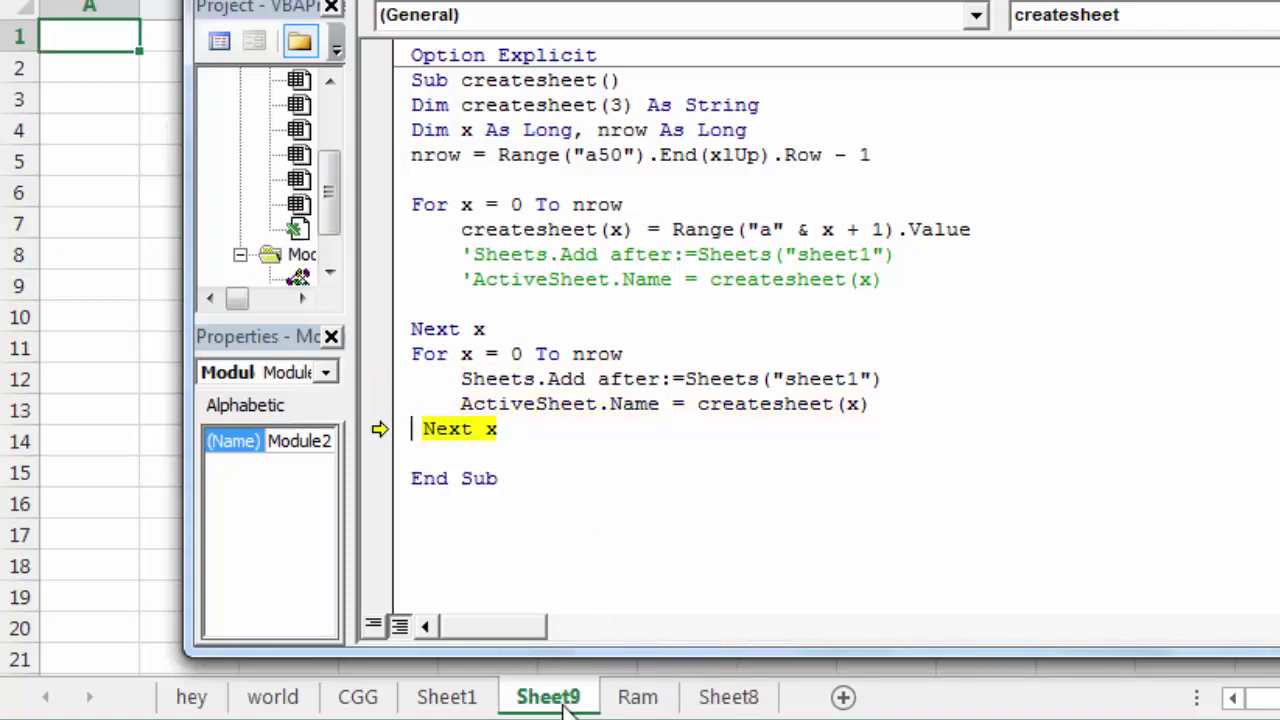
key(F8)
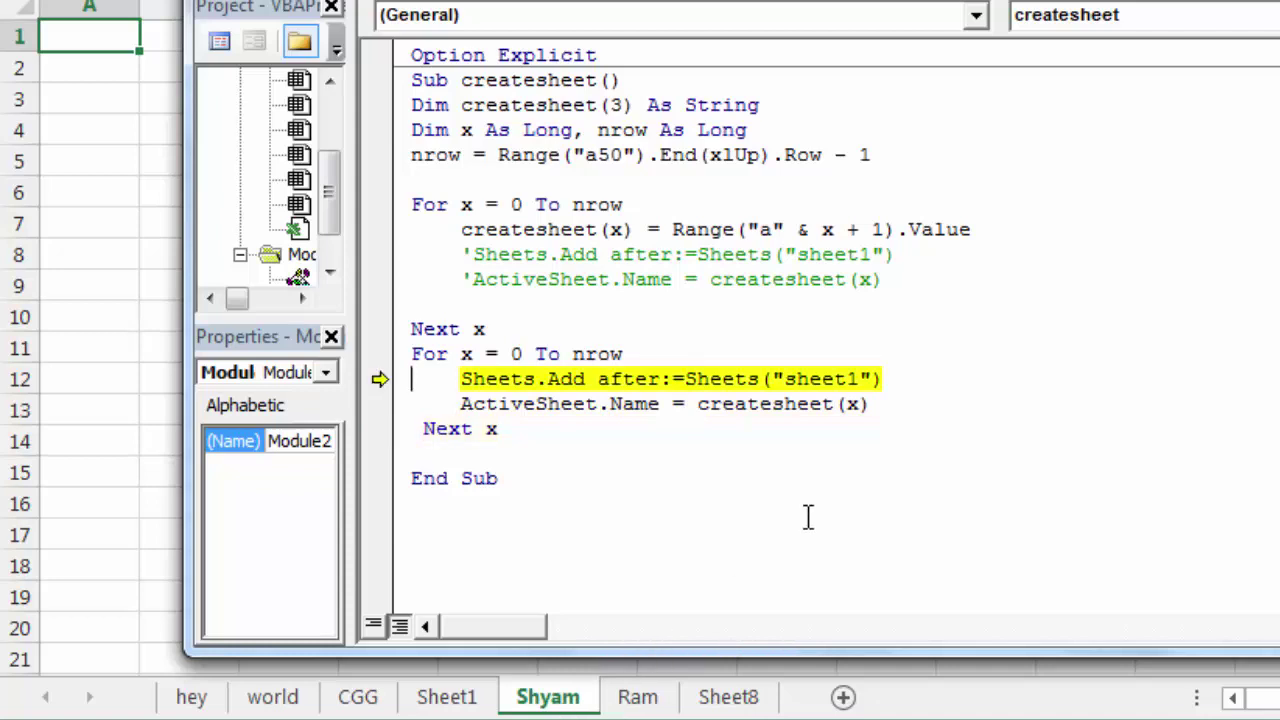
key(F8)
key(F8)
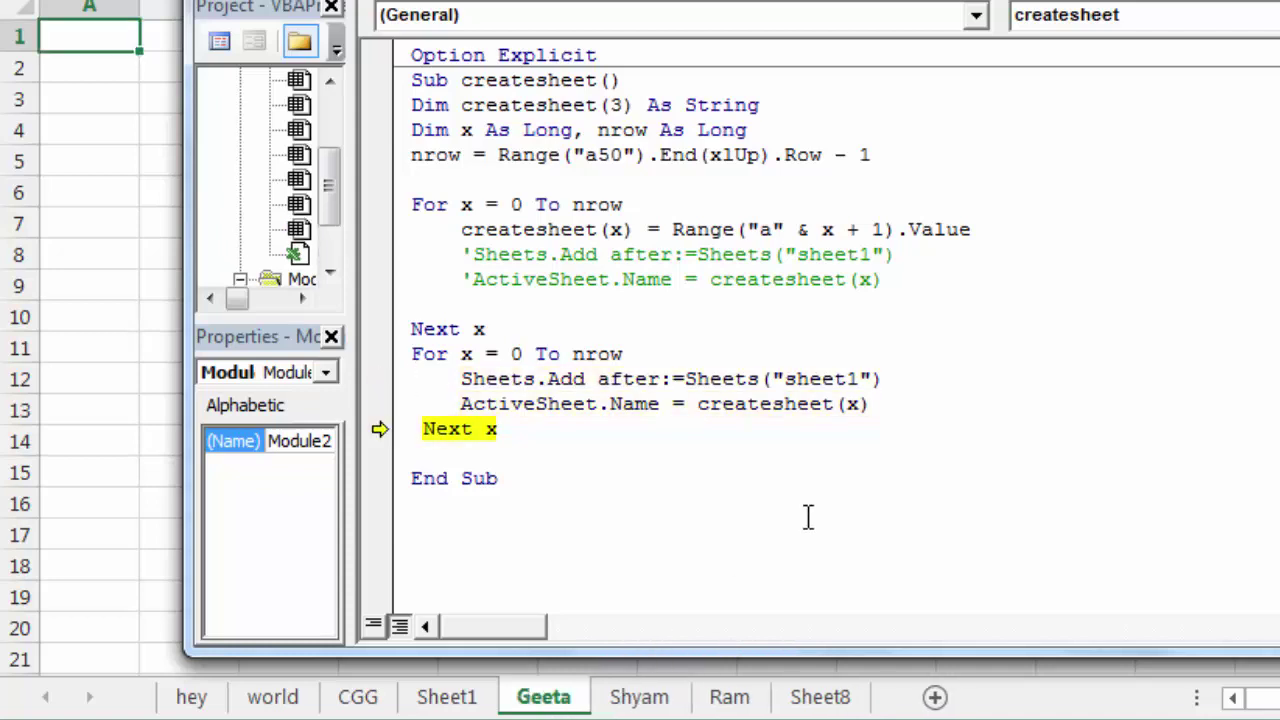
key(F8)
key(F8)
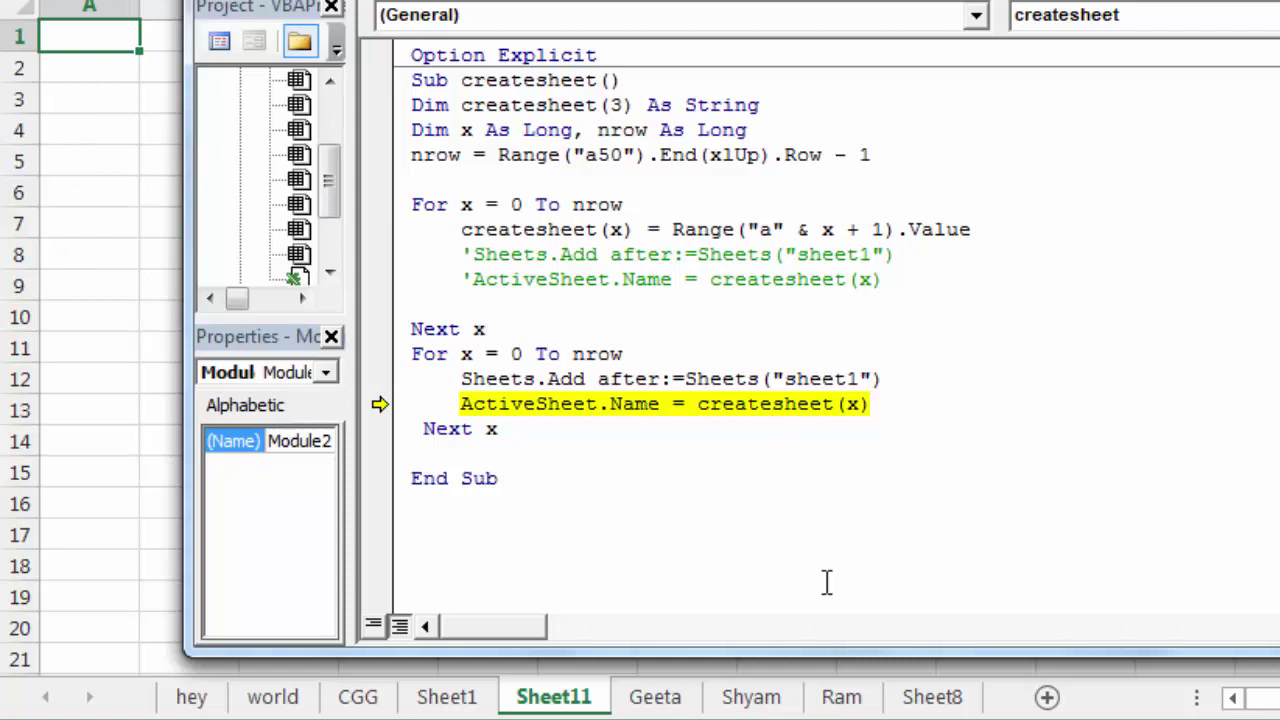
key(F8)
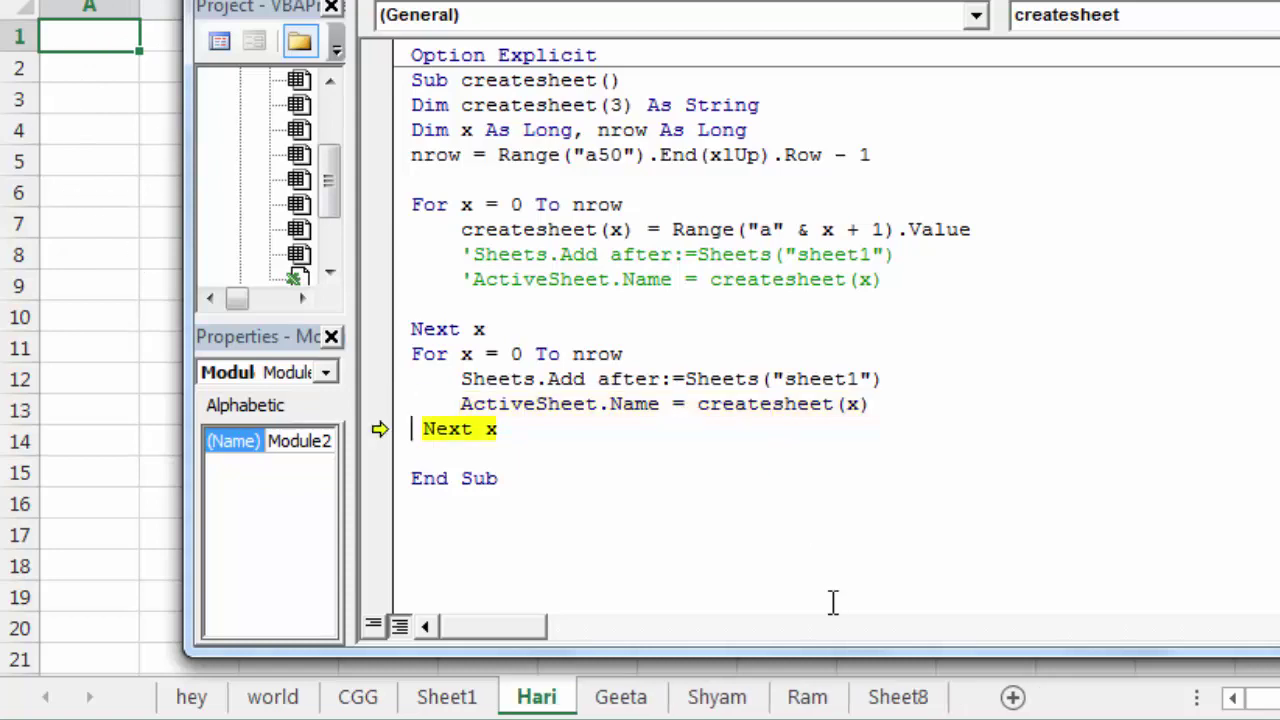
key(F8)
key(F8)
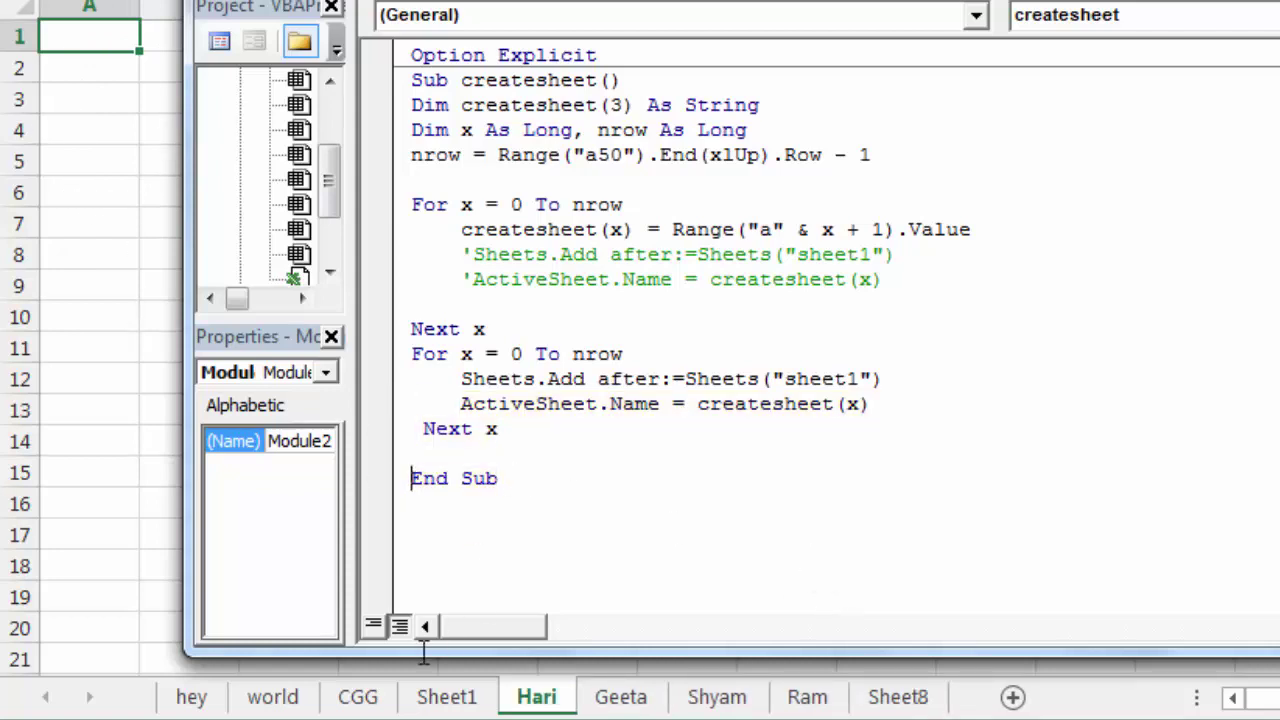
On the CGG sheet, type manoj, kumar, computer and gyan into A1 through A4
key(alt+F11)
click(362, 702)
click(94, 34)
text(manoj)
key(Return)
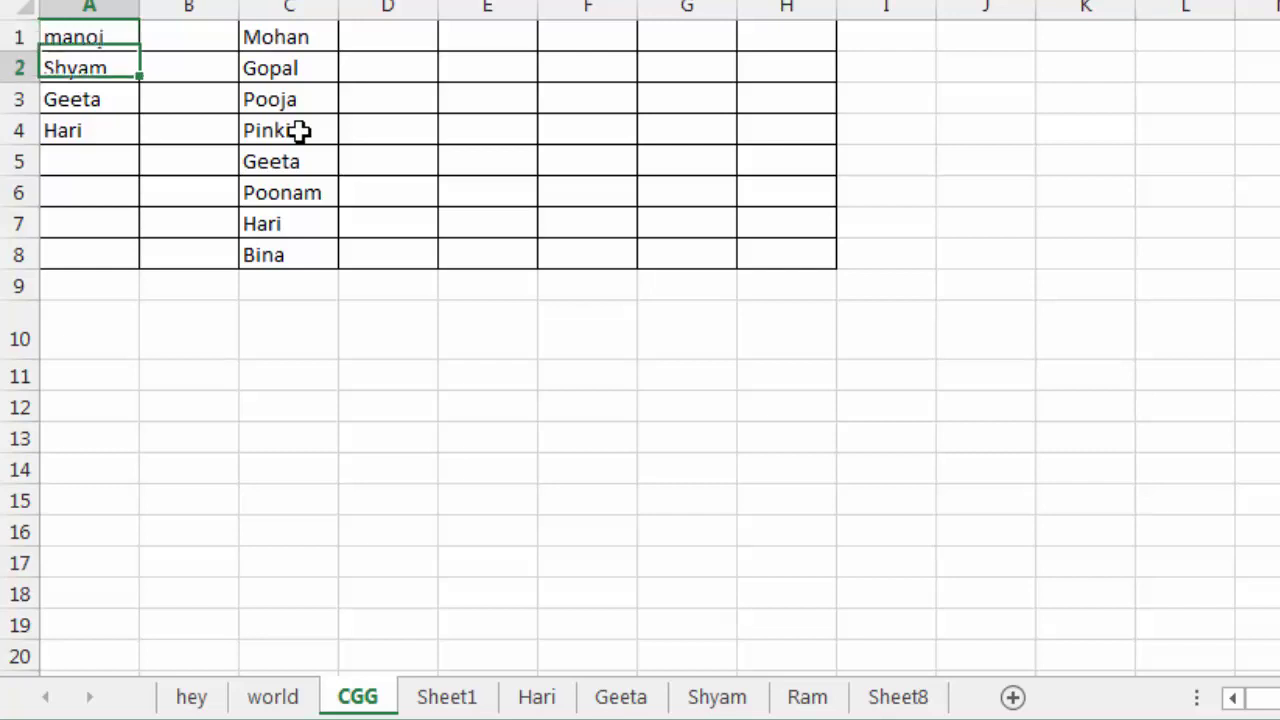
text(kumar)
key(Return)
text(computer)
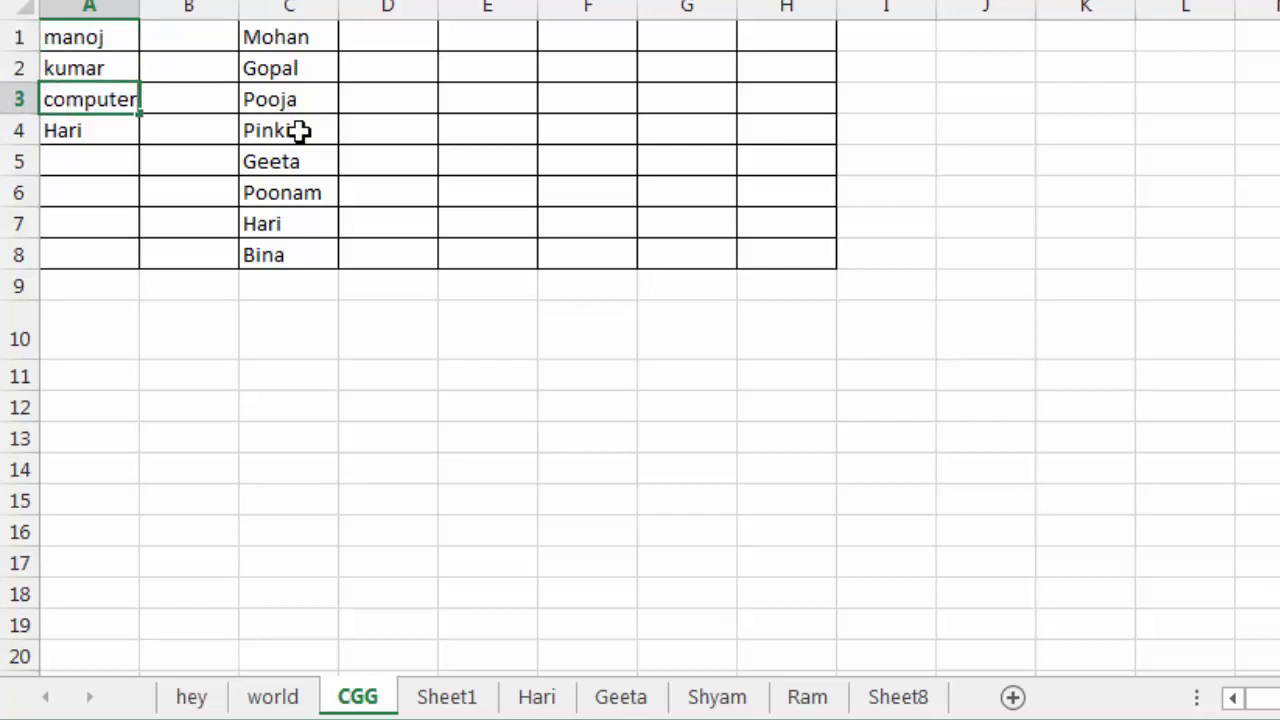
key(Return)
text(gyan)
key(Return)
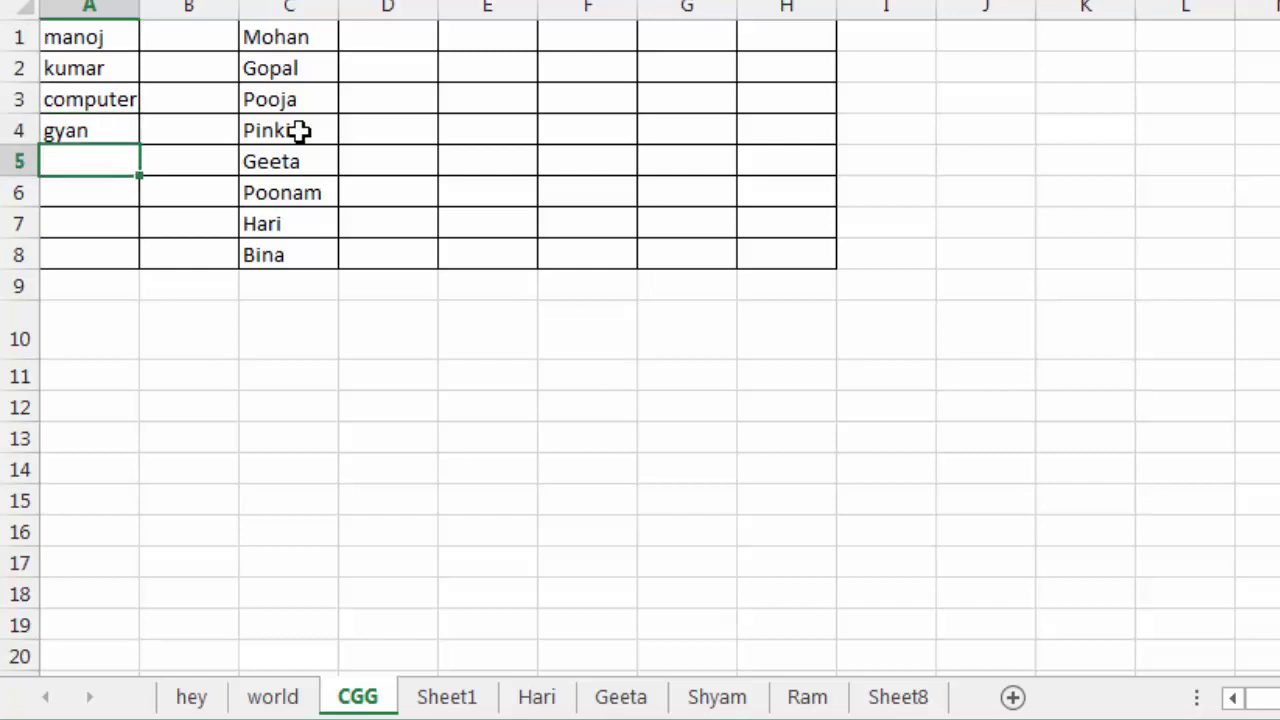
click(129, 236)
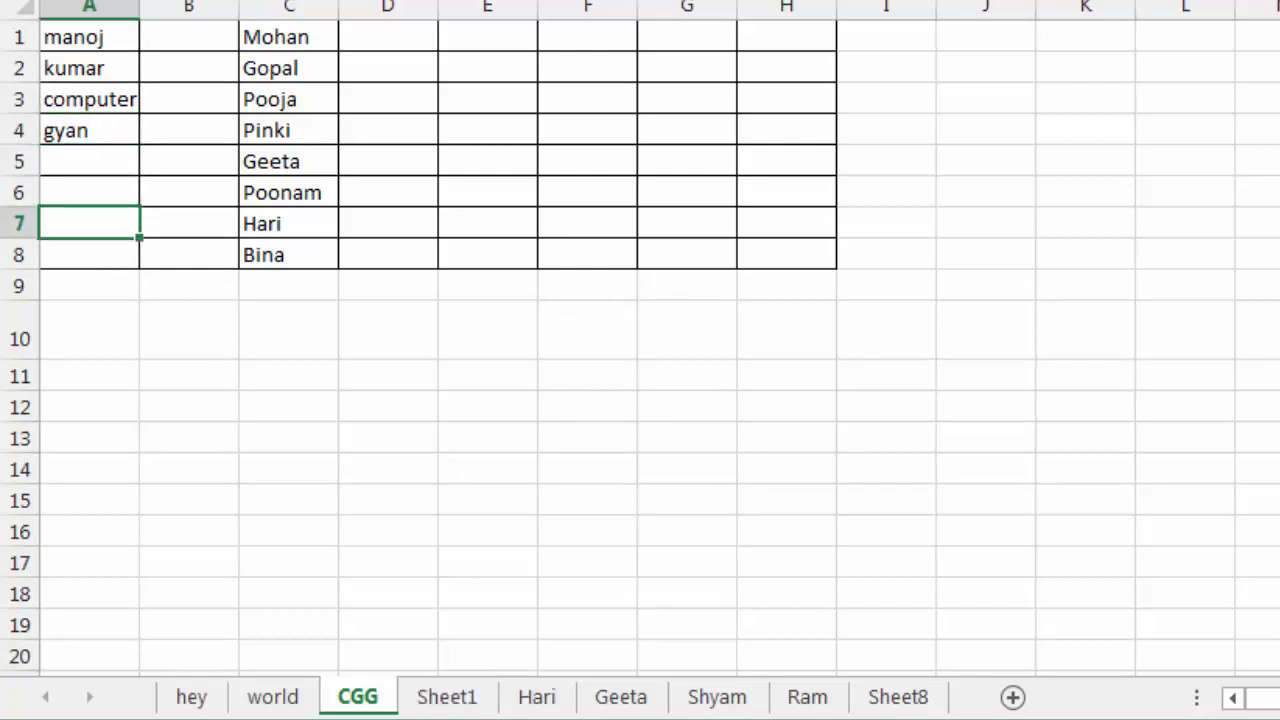
Rerun the createsheet macro from the VBA editor toolbar with the new names
click(806, 625)
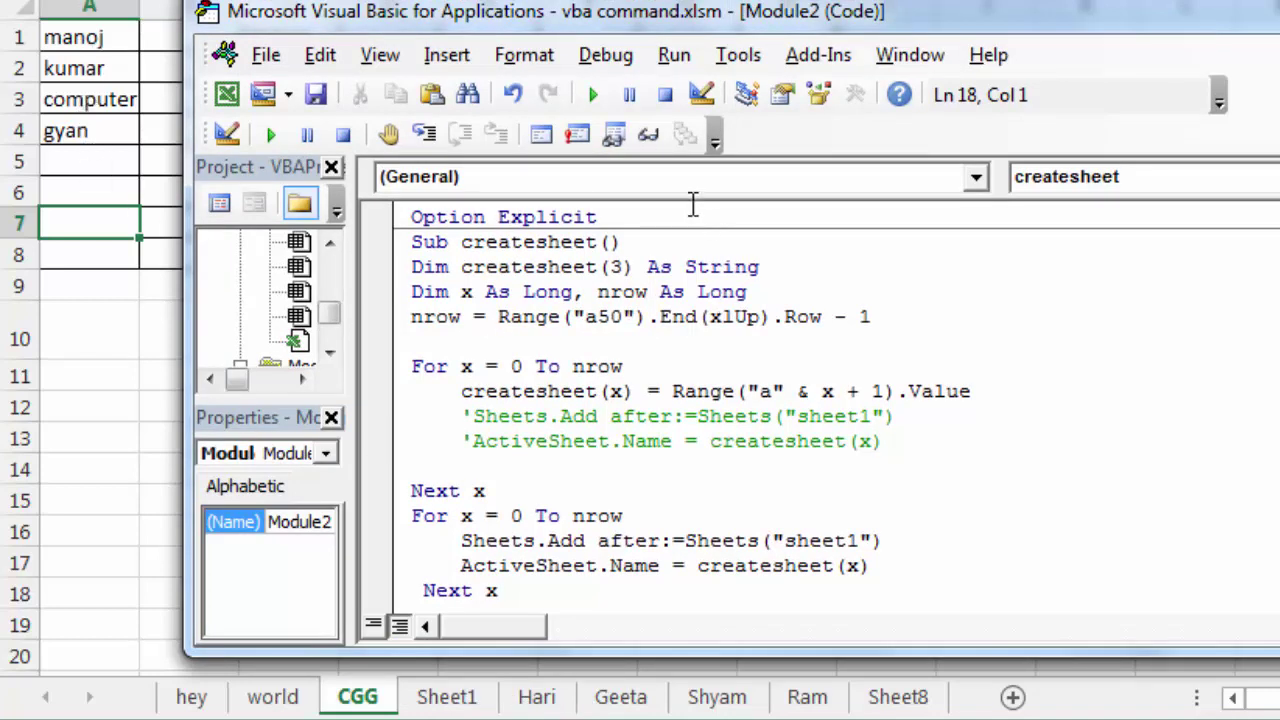
click(594, 96)
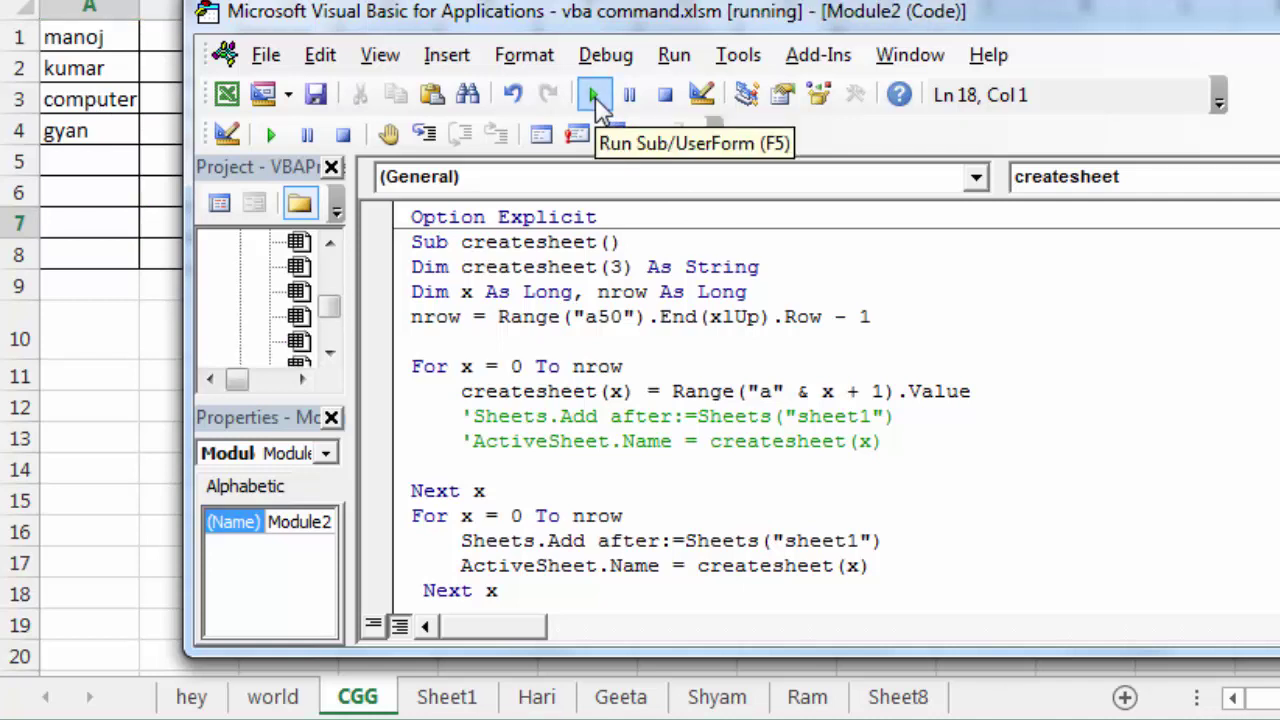